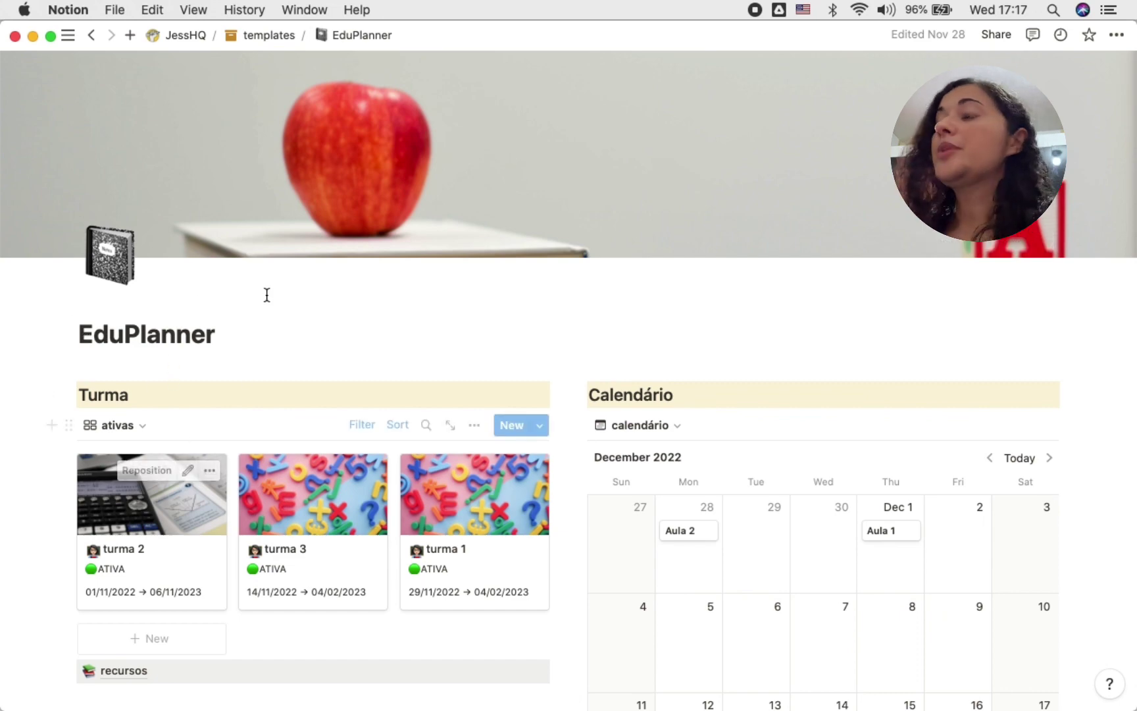
Look over the EduPlanner page's Turma, Calendário, Planos de Aula and Instituições sections.
{"action": "scroll", "coordinate": [373, 282], "scroll_direction": "down", "scroll_amount": 10}
{"action": "scroll", "coordinate": [372, 282], "scroll_direction": "down", "scroll_amount": 5}
{"action": "scroll", "coordinate": [372, 282], "scroll_direction": "up", "scroll_amount": 15}
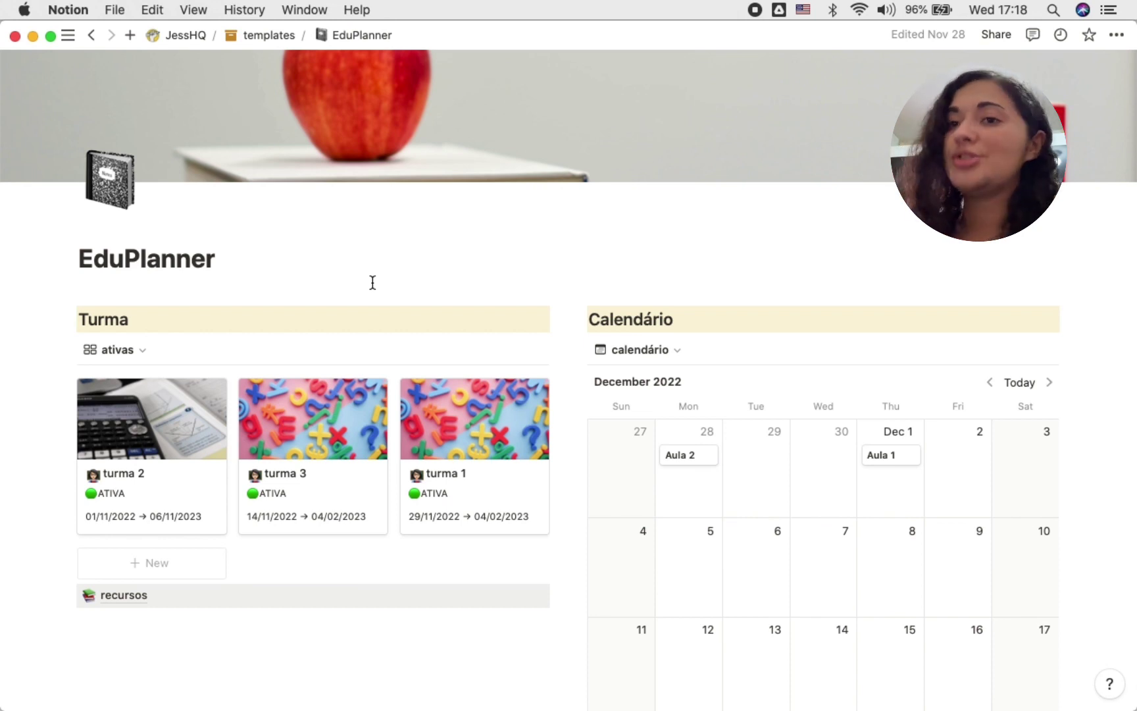
{"action": "scroll", "coordinate": [373, 282], "scroll_direction": "down", "scroll_amount": 3}
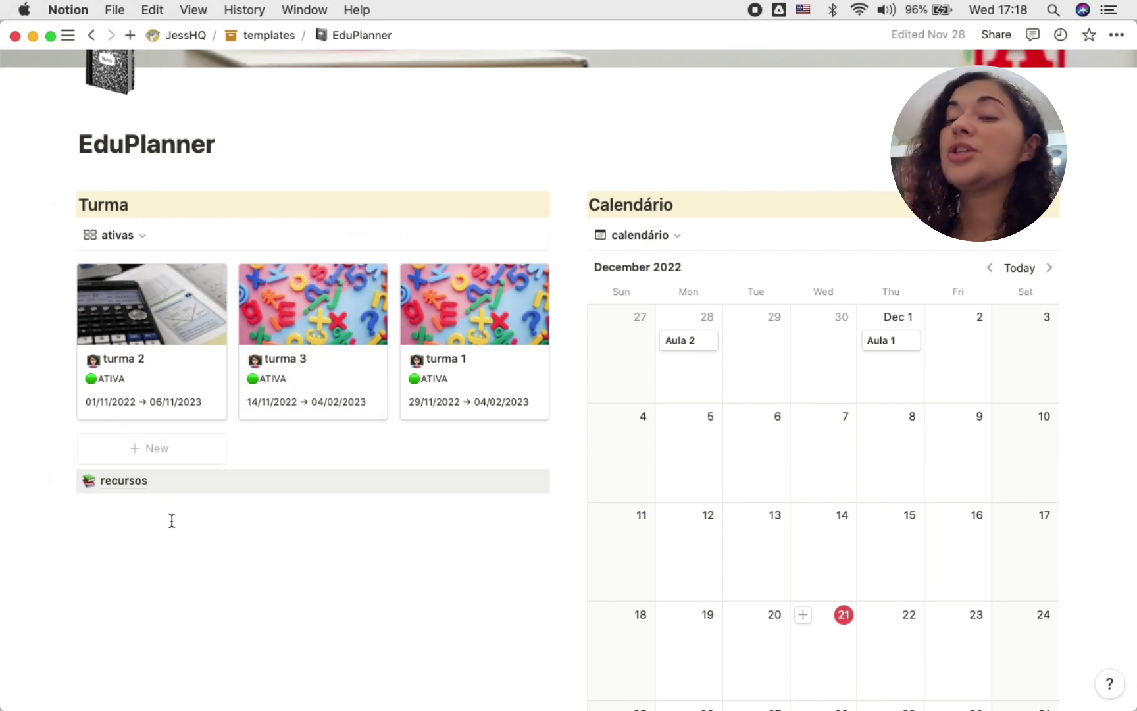
{"action": "scroll", "coordinate": [217, 586], "scroll_direction": "down", "scroll_amount": 5}
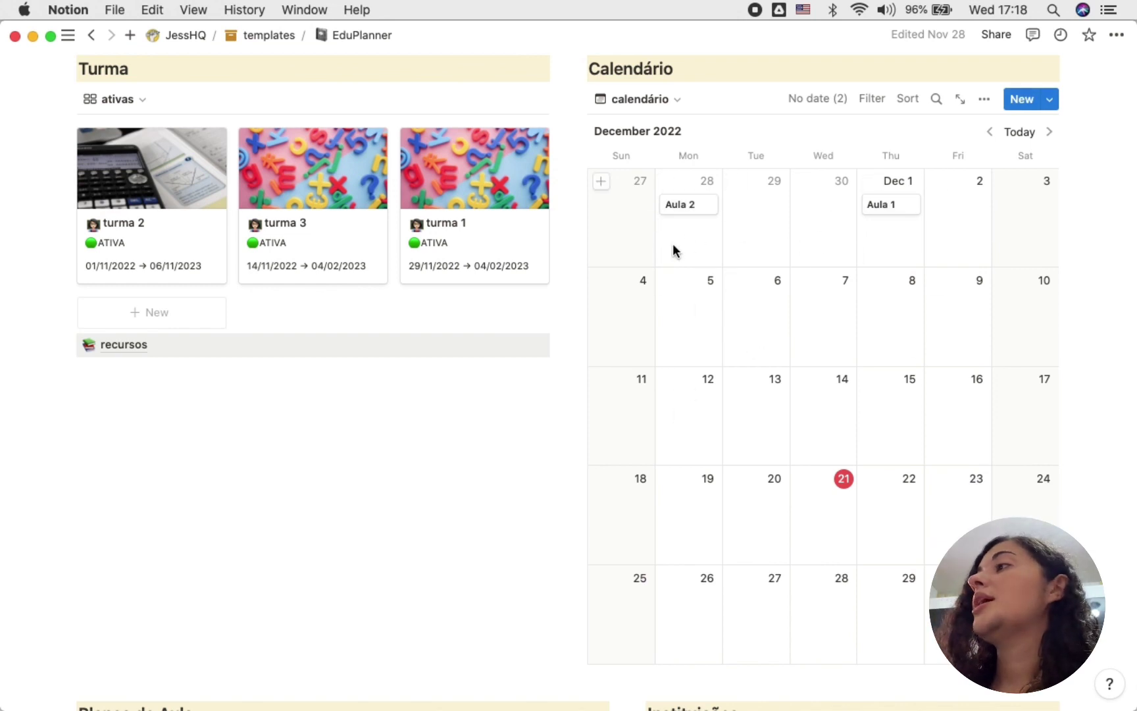
{"action": "scroll", "coordinate": [683, 371], "scroll_direction": "down", "scroll_amount": 1}
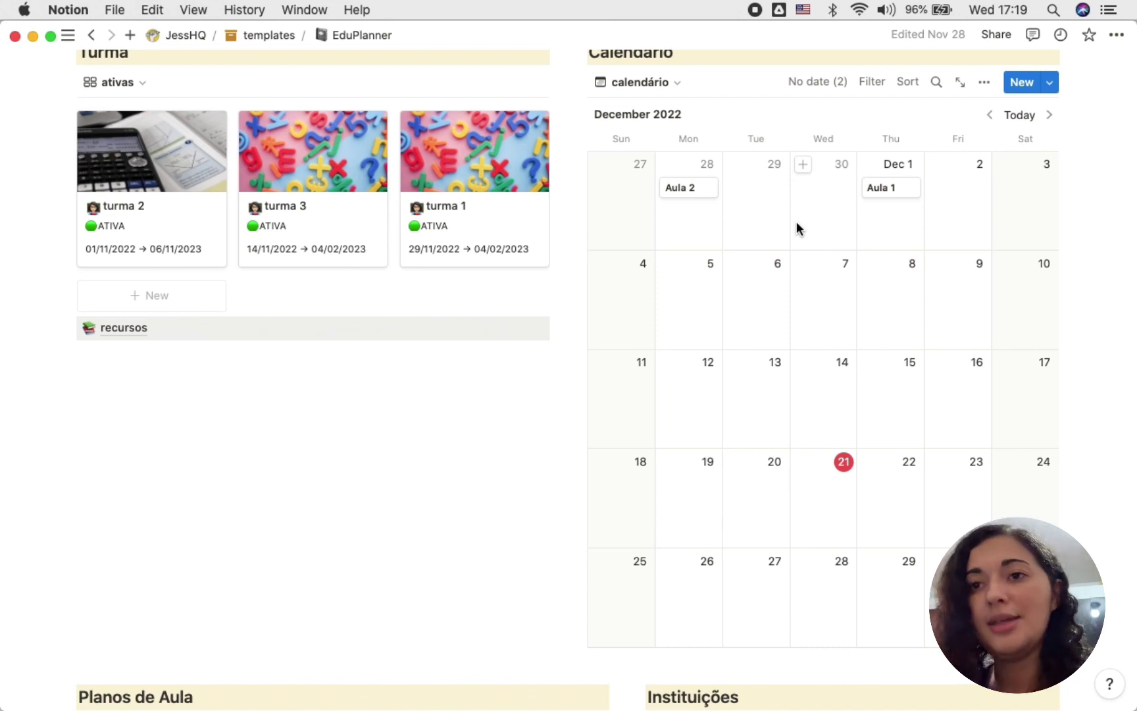
{"action": "scroll", "coordinate": [797, 224], "scroll_direction": "down", "scroll_amount": 10}
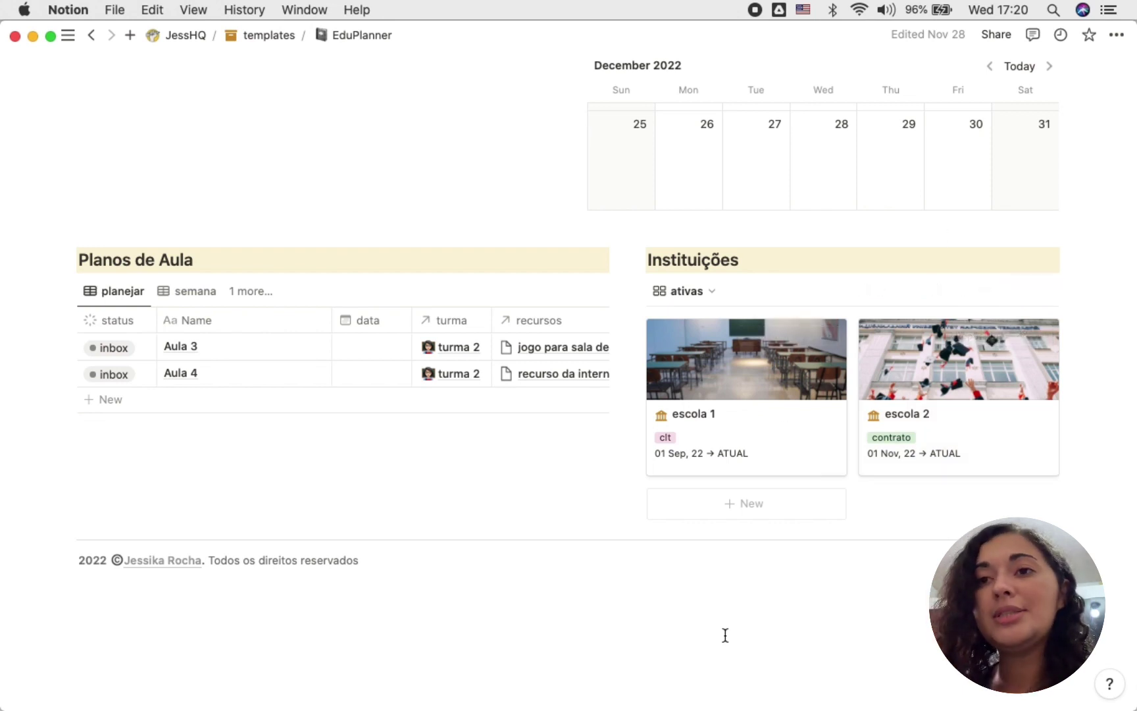
{"action": "scroll", "coordinate": [609, 491], "scroll_direction": "up", "scroll_amount": 10}
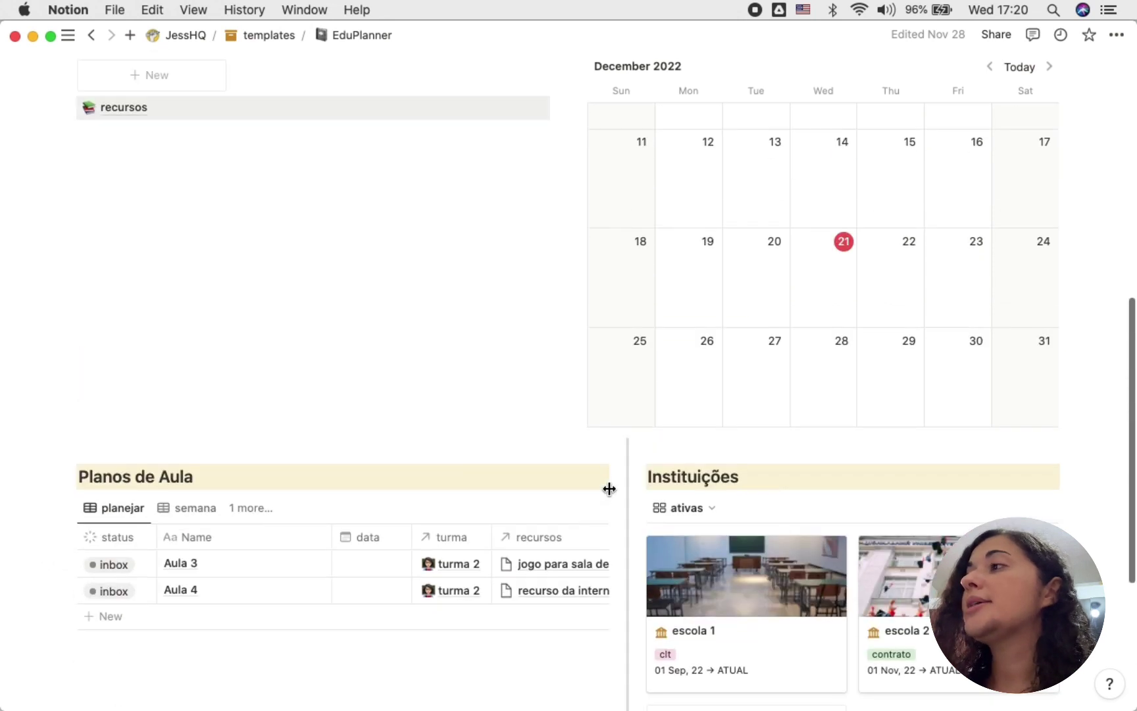
{"action": "scroll", "coordinate": [609, 488], "scroll_direction": "up", "scroll_amount": 3}
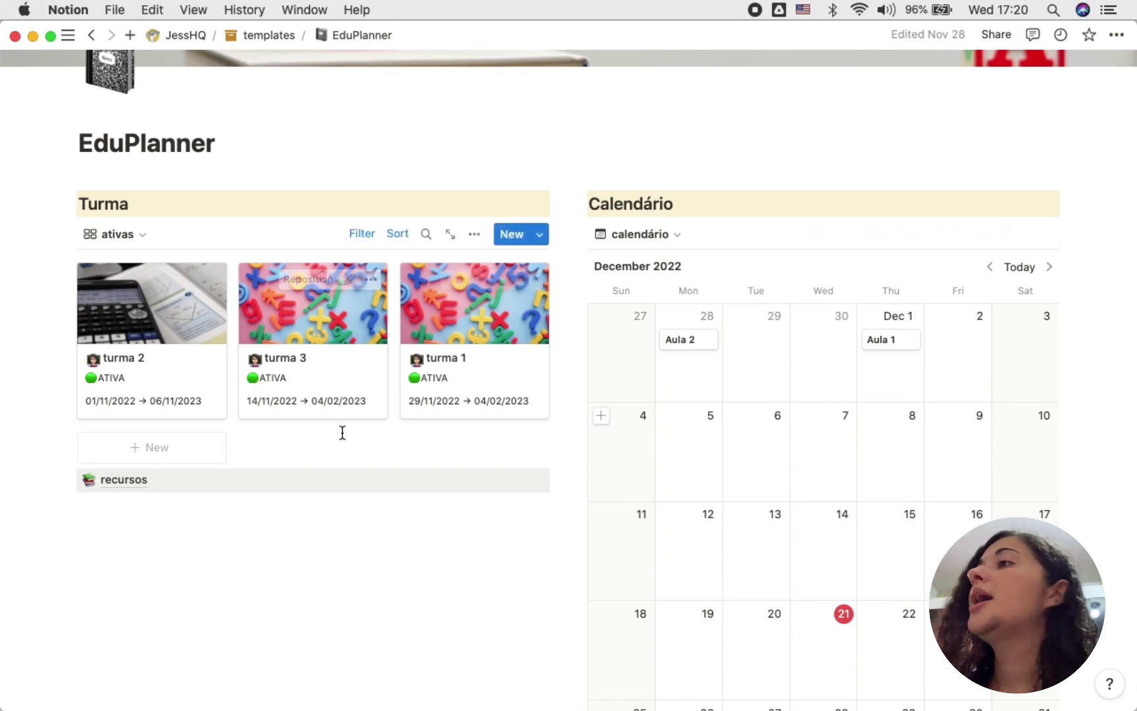
{"action": "scroll", "coordinate": [373, 439], "scroll_direction": "down", "scroll_amount": 6}
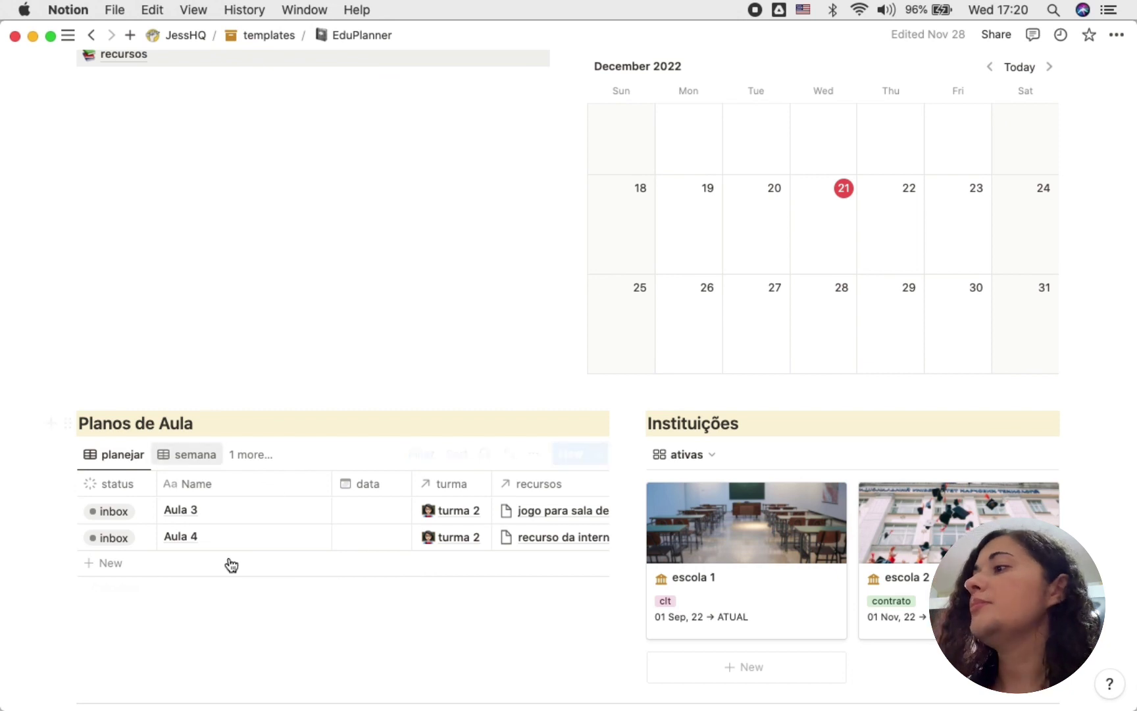
Display all lessons of Planos de Aula in the todas view, and switch the table to the semana view.
{"action": "left_click", "coordinate": [245, 454]}
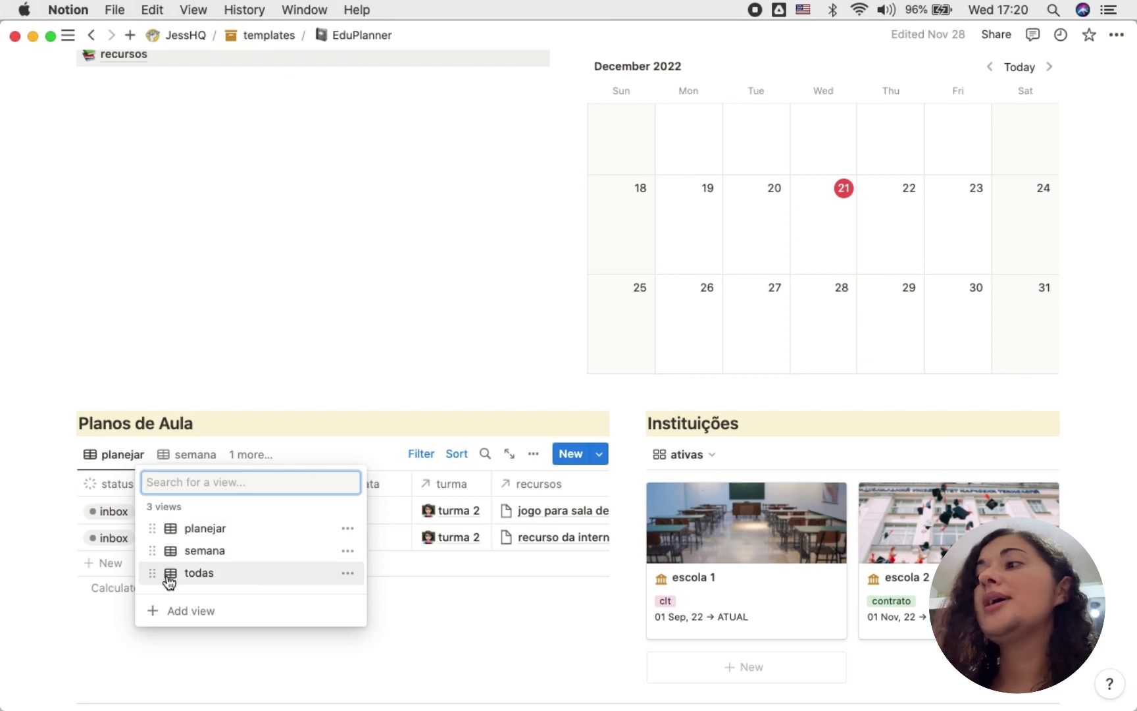
{"action": "left_click", "coordinate": [202, 575]}
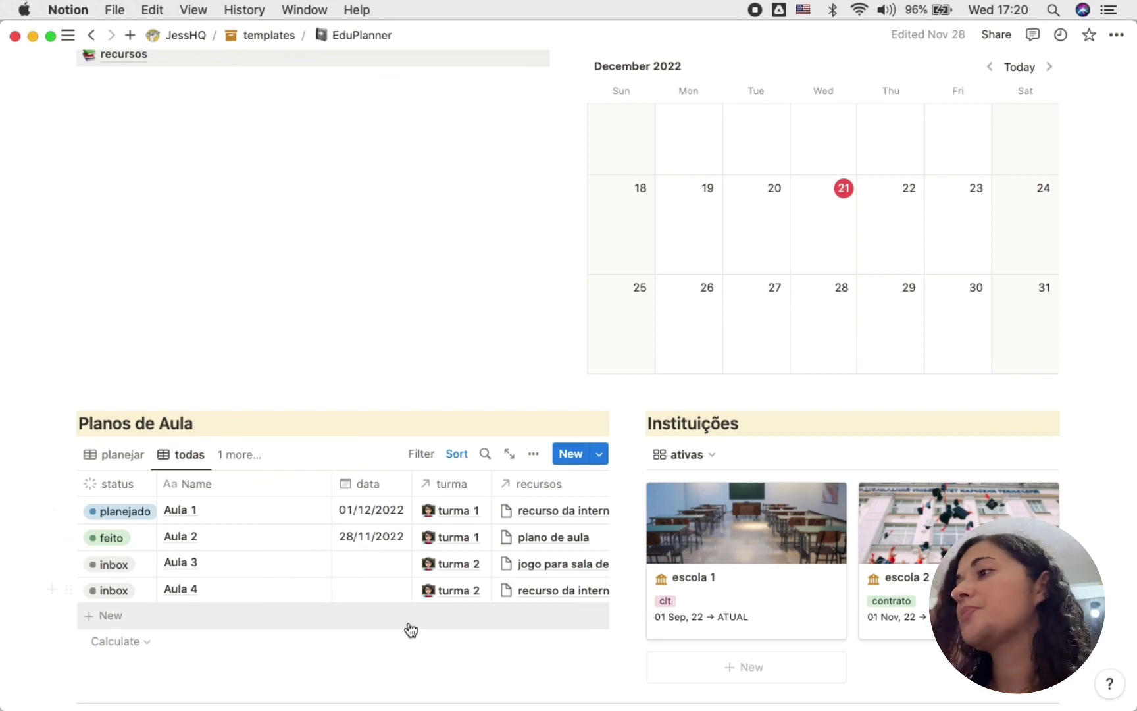
{"action": "left_click", "coordinate": [224, 455]}
{"action": "left_click", "coordinate": [190, 549]}
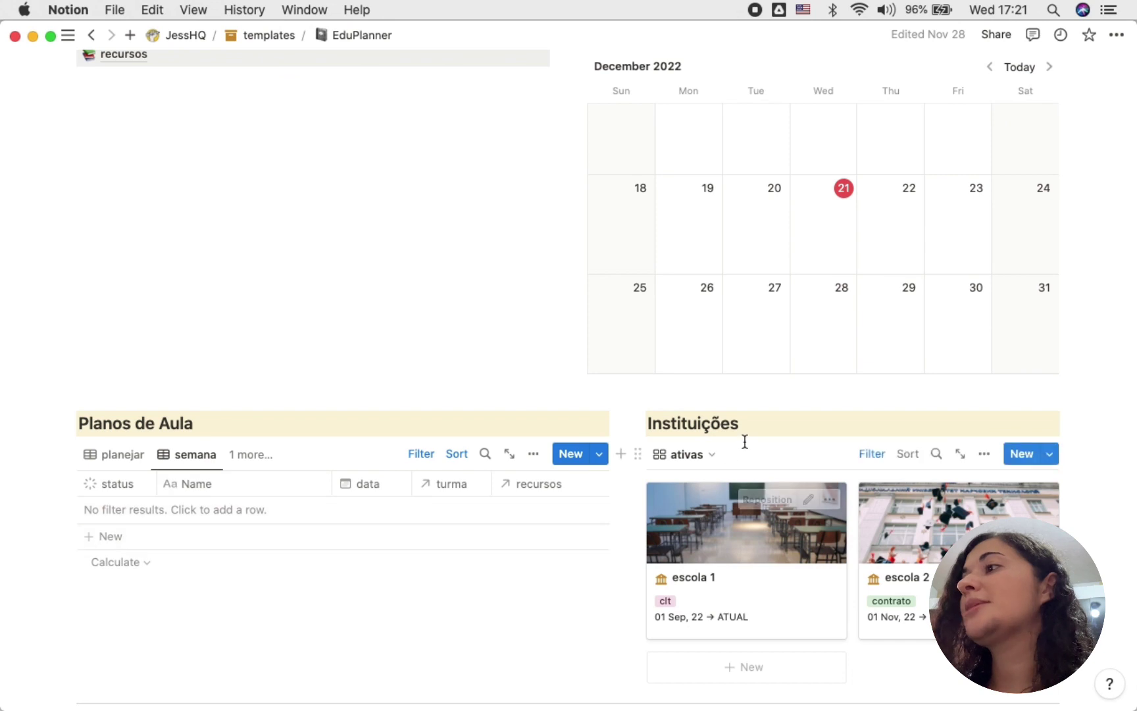
Set the date of Aula 1 to 21/12/2022 in the todas view of Planos de Aula.
{"action": "scroll", "coordinate": [736, 346], "scroll_direction": "up", "scroll_amount": 5}
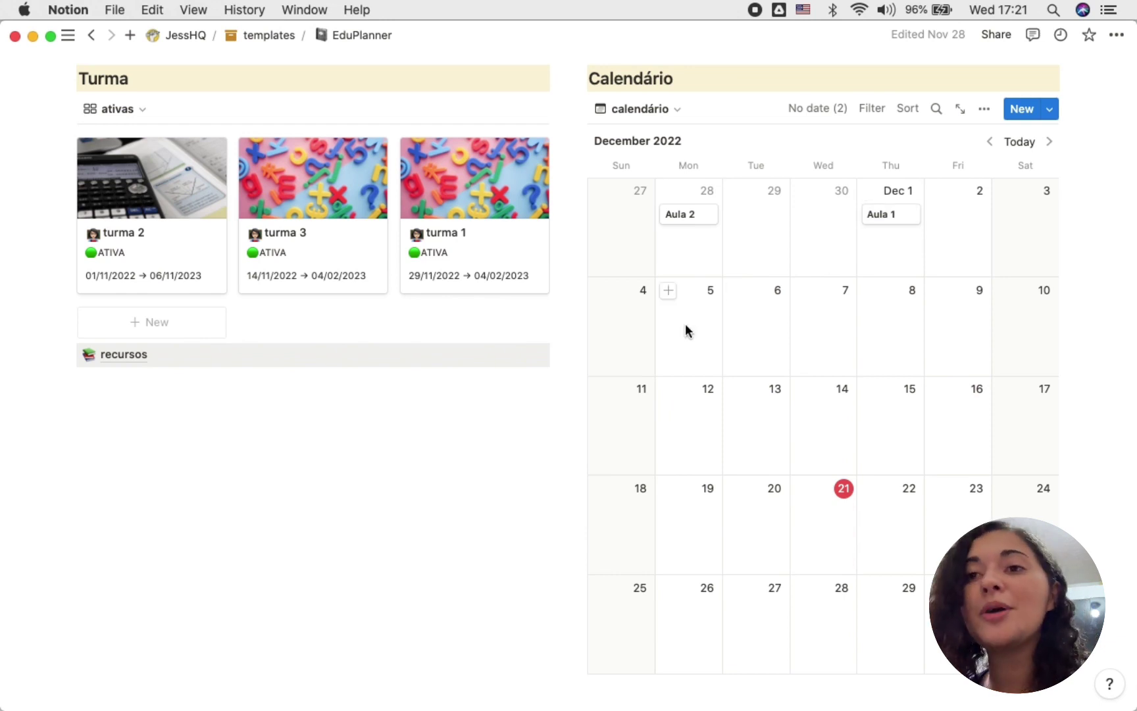
{"action": "scroll", "coordinate": [480, 403], "scroll_direction": "down", "scroll_amount": 3}
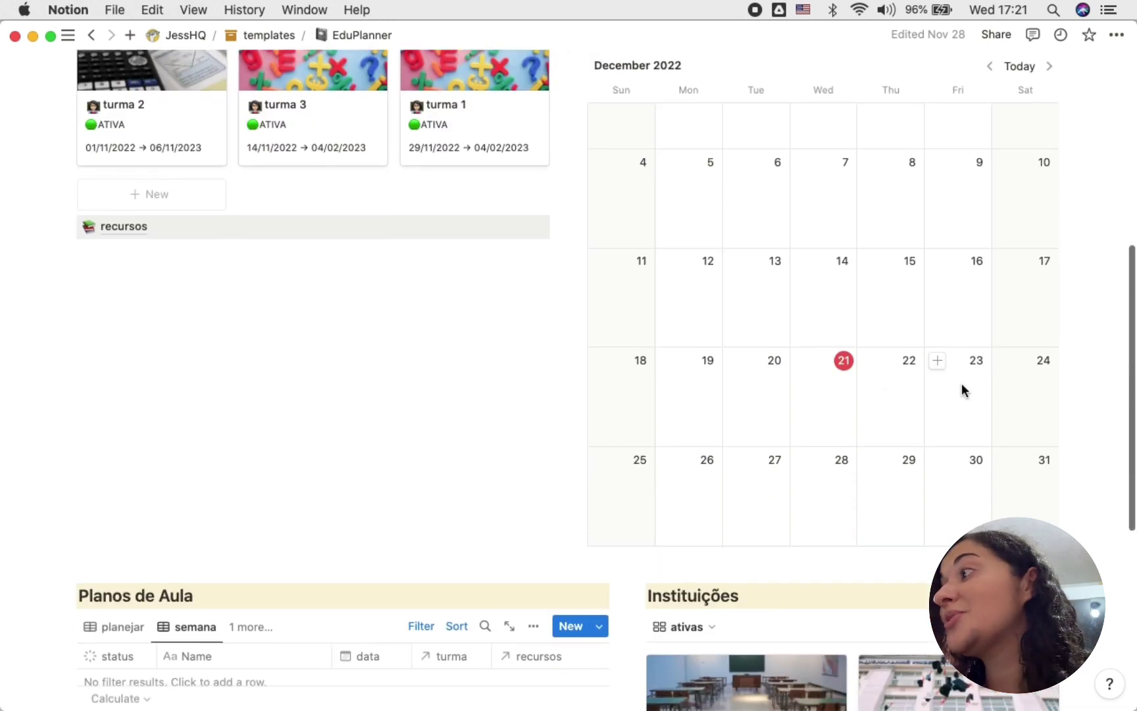
{"action": "scroll", "coordinate": [695, 477], "scroll_direction": "down", "scroll_amount": 5}
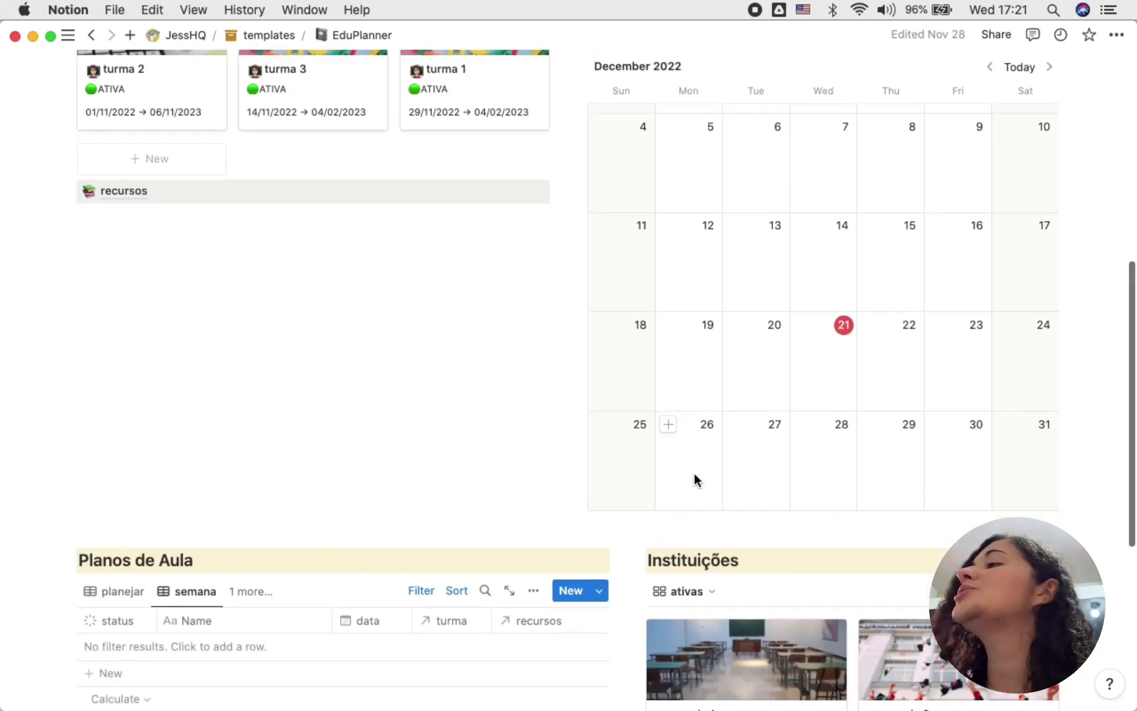
{"action": "left_click", "coordinate": [238, 431]}
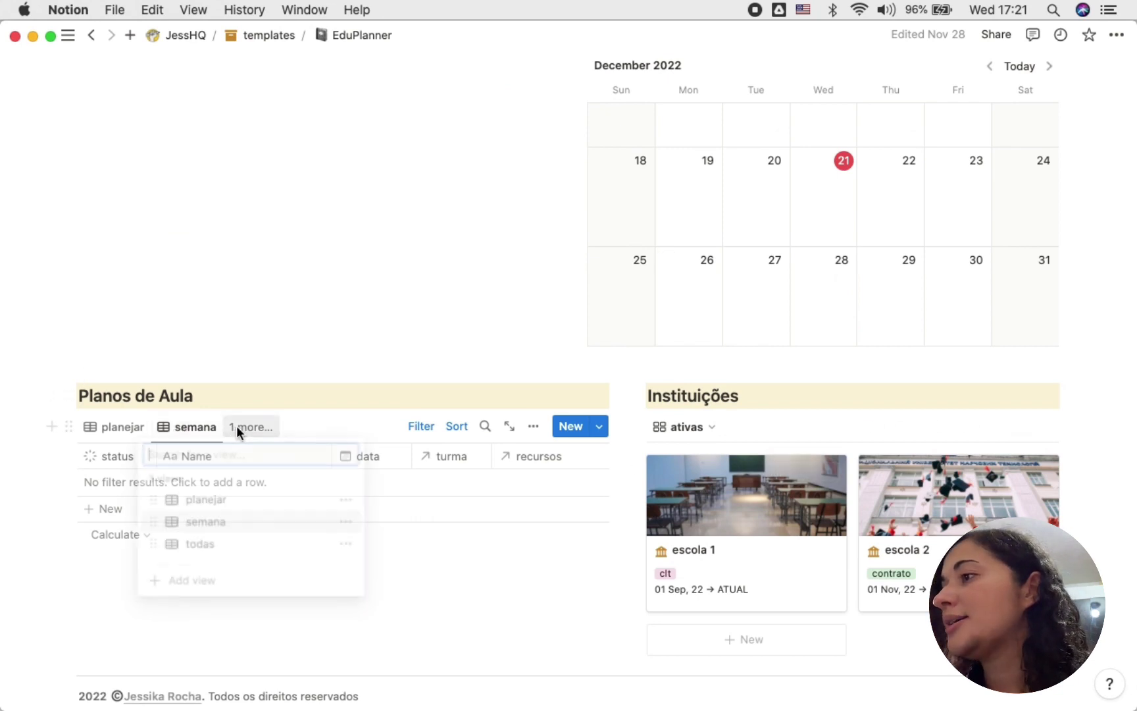
{"action": "left_click", "coordinate": [213, 543]}
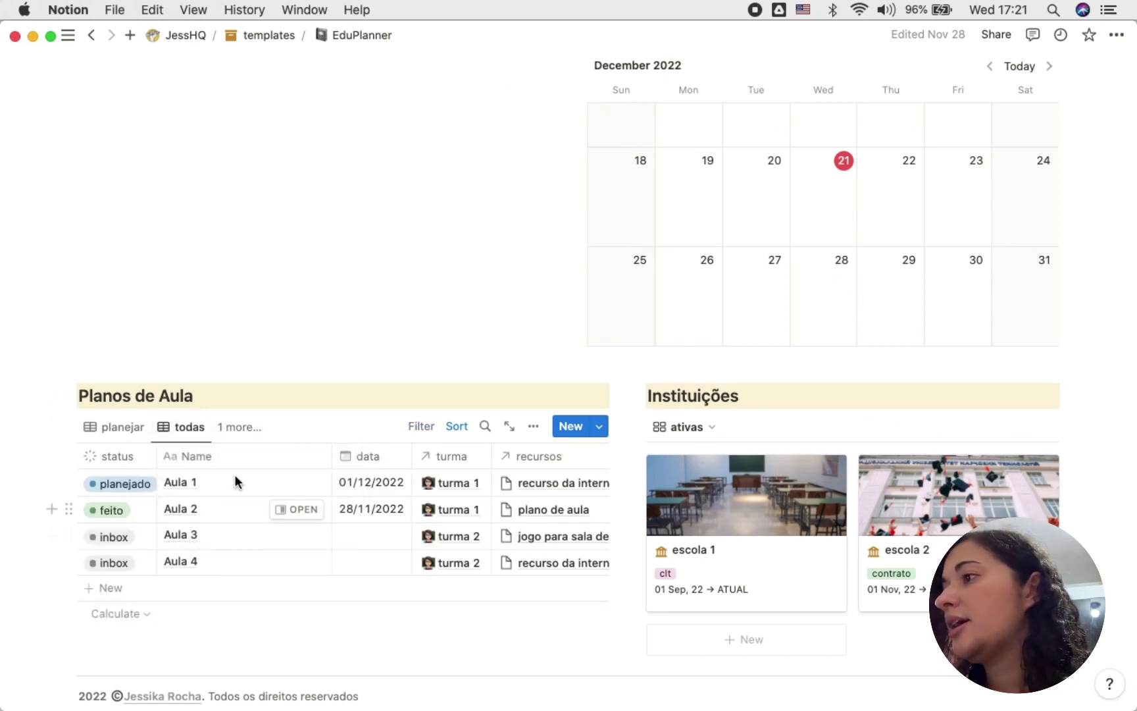
{"action": "left_click", "coordinate": [365, 488]}
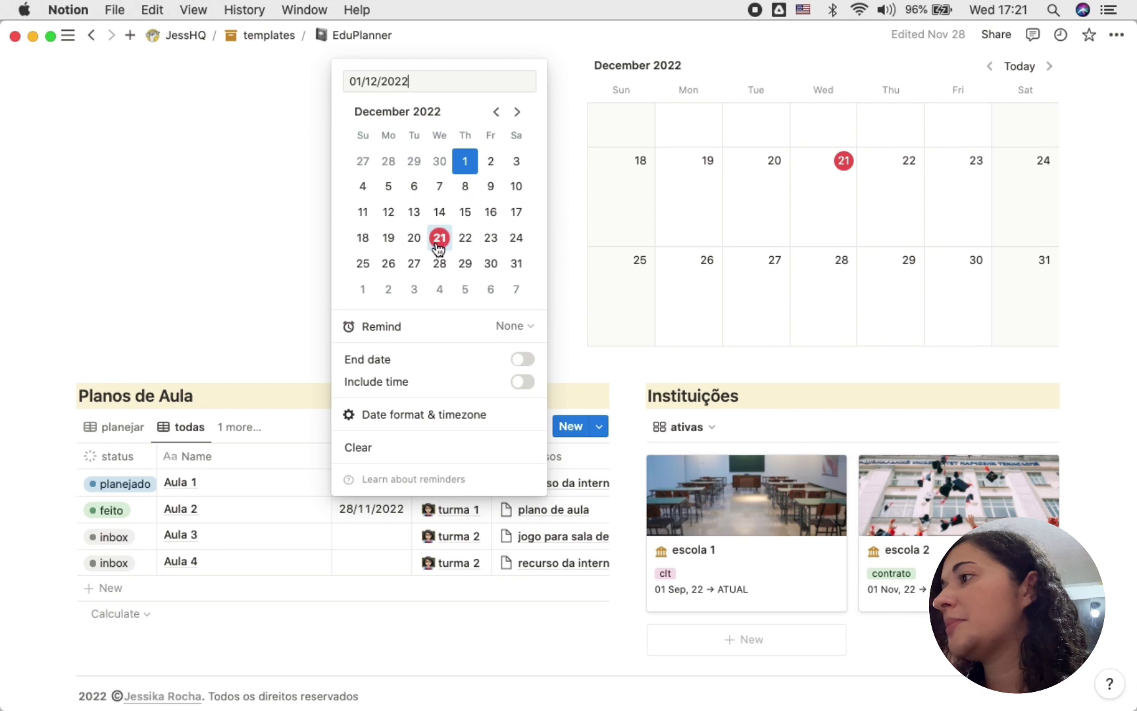
{"action": "left_click", "coordinate": [440, 237]}
{"action": "key", "text": "Escape"}
Set the date of Aula 2 to 23/12/2022 in the Planos de Aula table.
{"action": "left_click", "coordinate": [398, 507]}
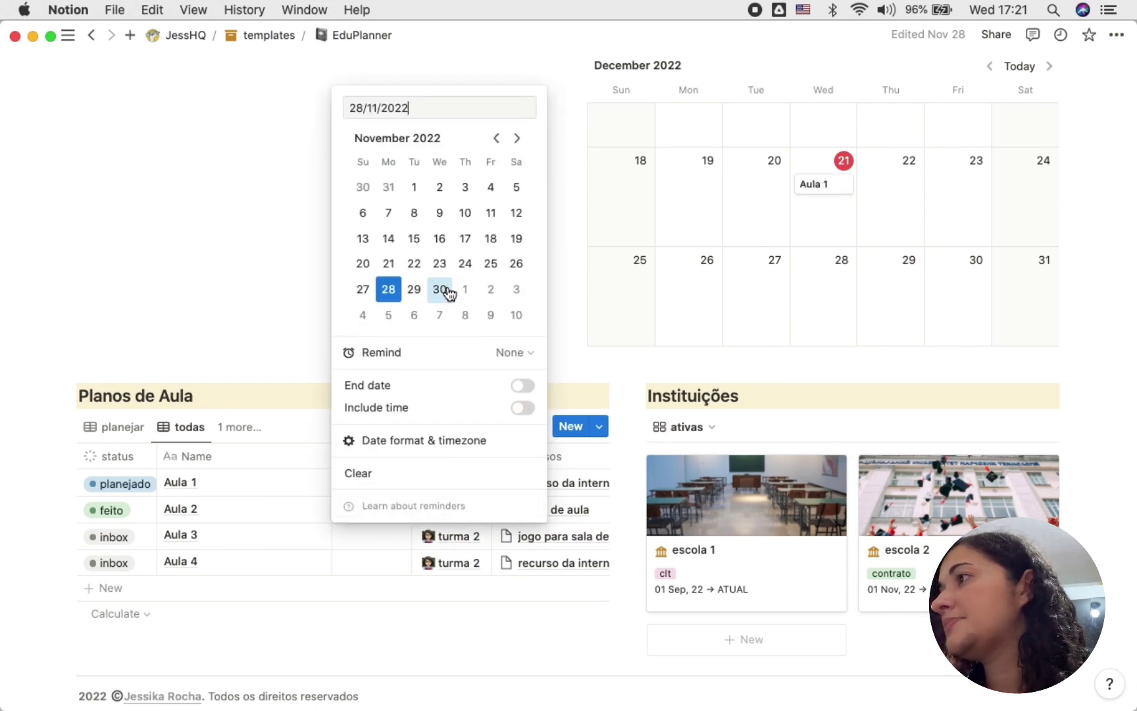
{"action": "left_click", "coordinate": [516, 138]}
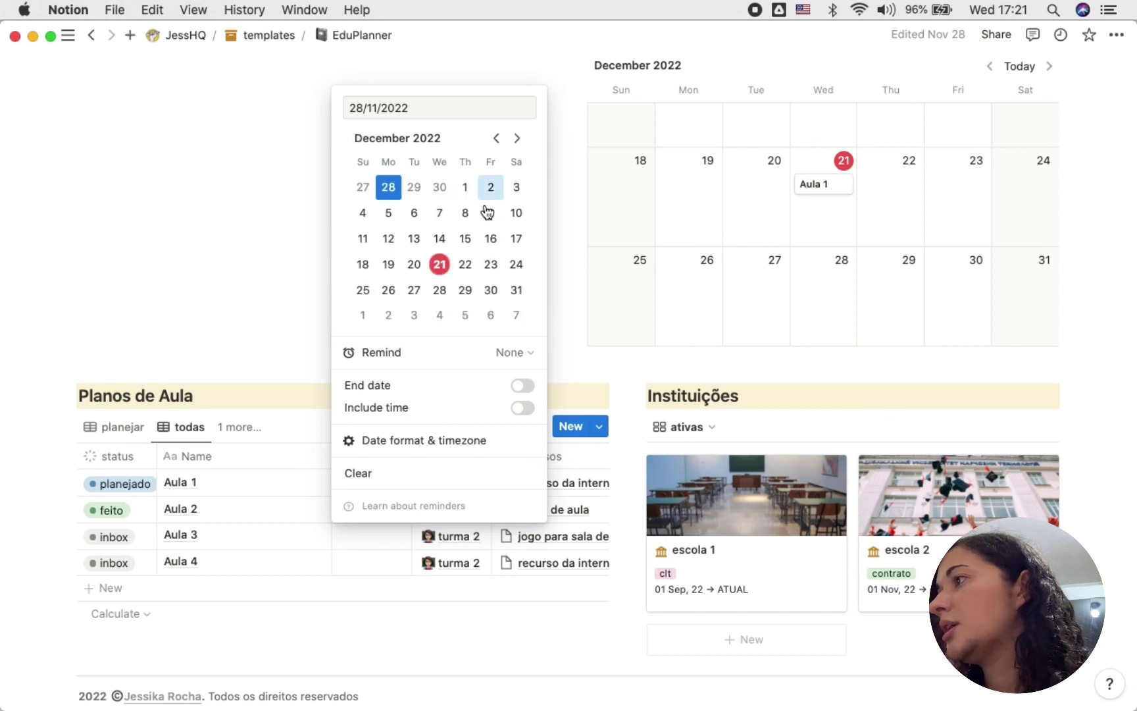
{"action": "left_click", "coordinate": [490, 264]}
{"action": "left_click", "coordinate": [188, 536]}
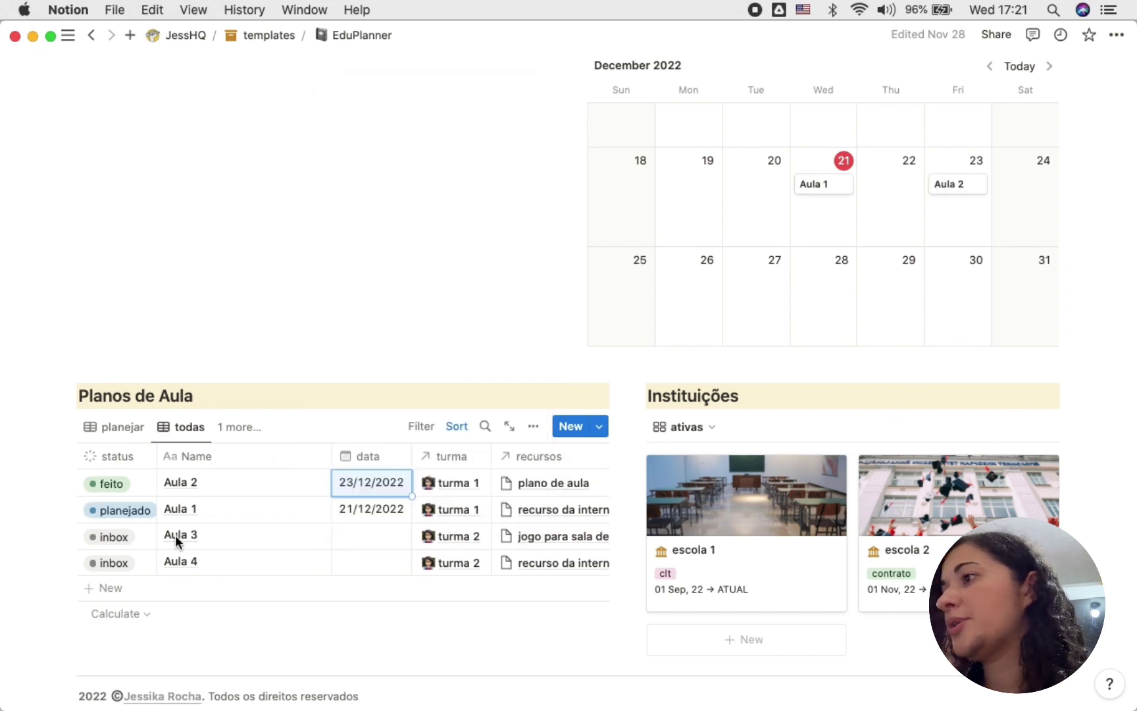
Check the rescheduled lessons in the semana view of Planos de Aula and return the table to the planejar view.
{"action": "left_click", "coordinate": [224, 429]}
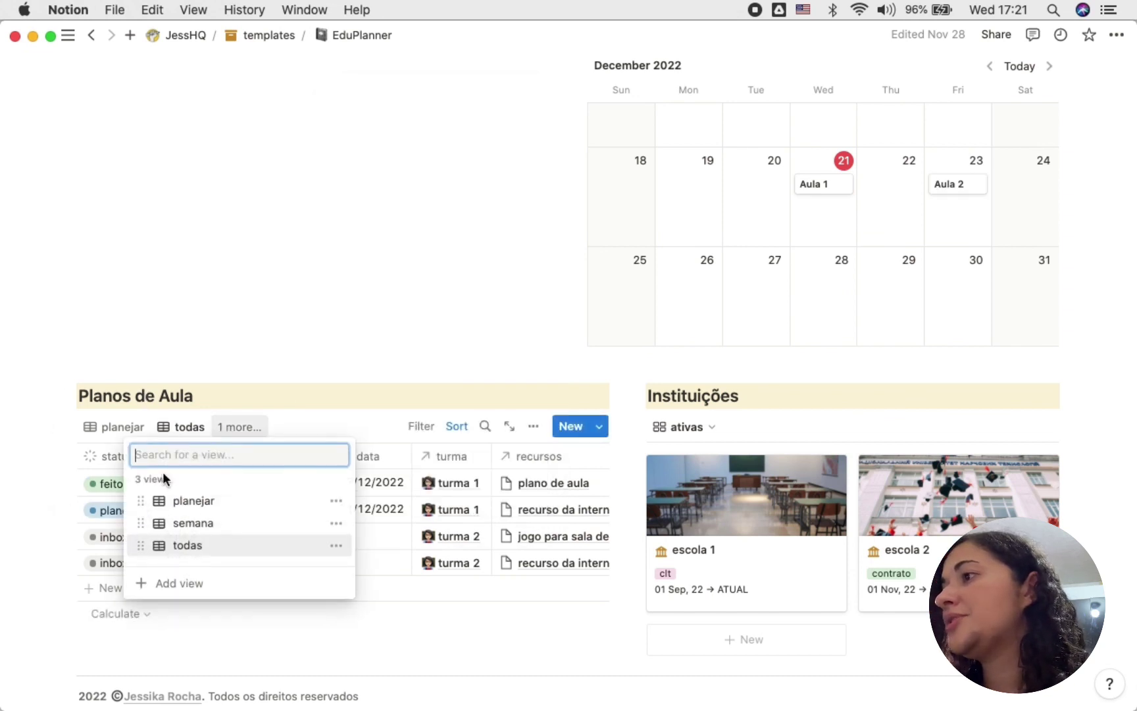
{"action": "left_click", "coordinate": [177, 524]}
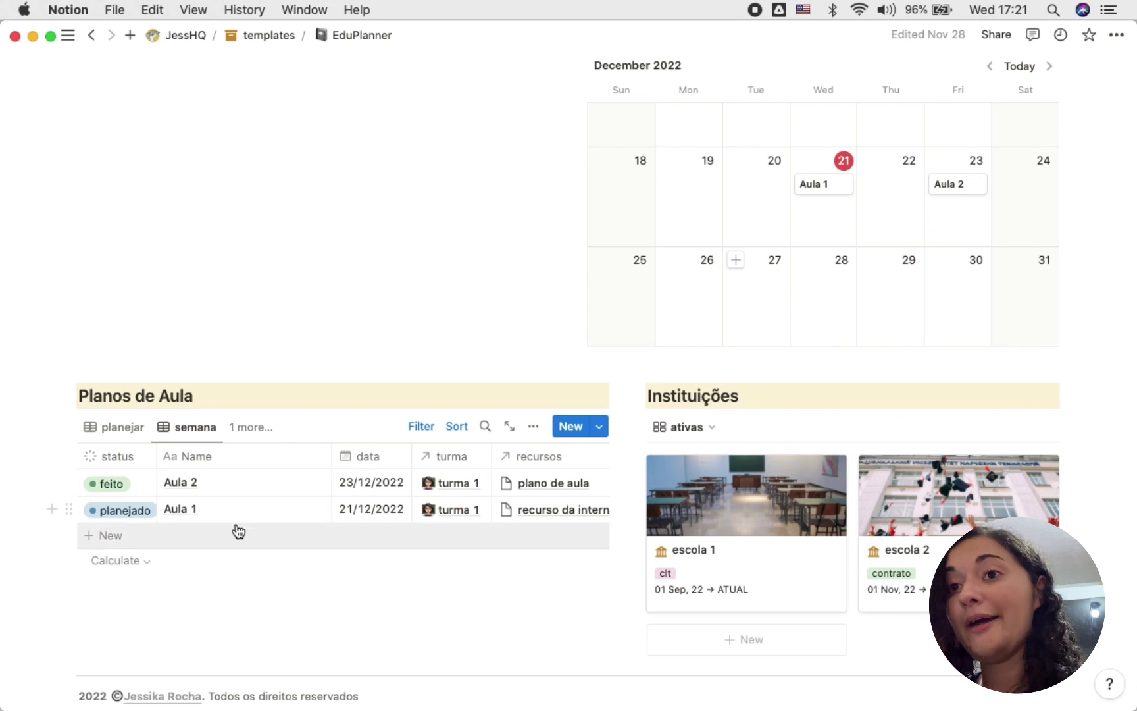
{"action": "left_click", "coordinate": [135, 429]}
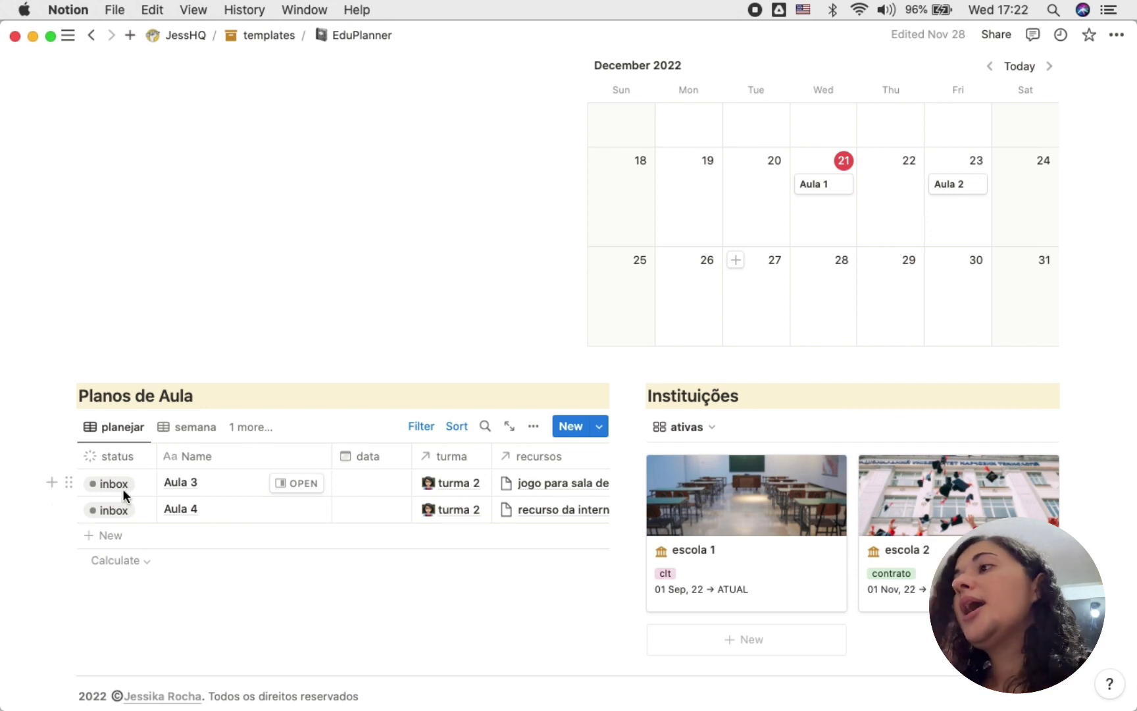
Inspect the status options and the linked turma and recursos of Aula 3 without changing them.
{"action": "left_click", "coordinate": [122, 486]}
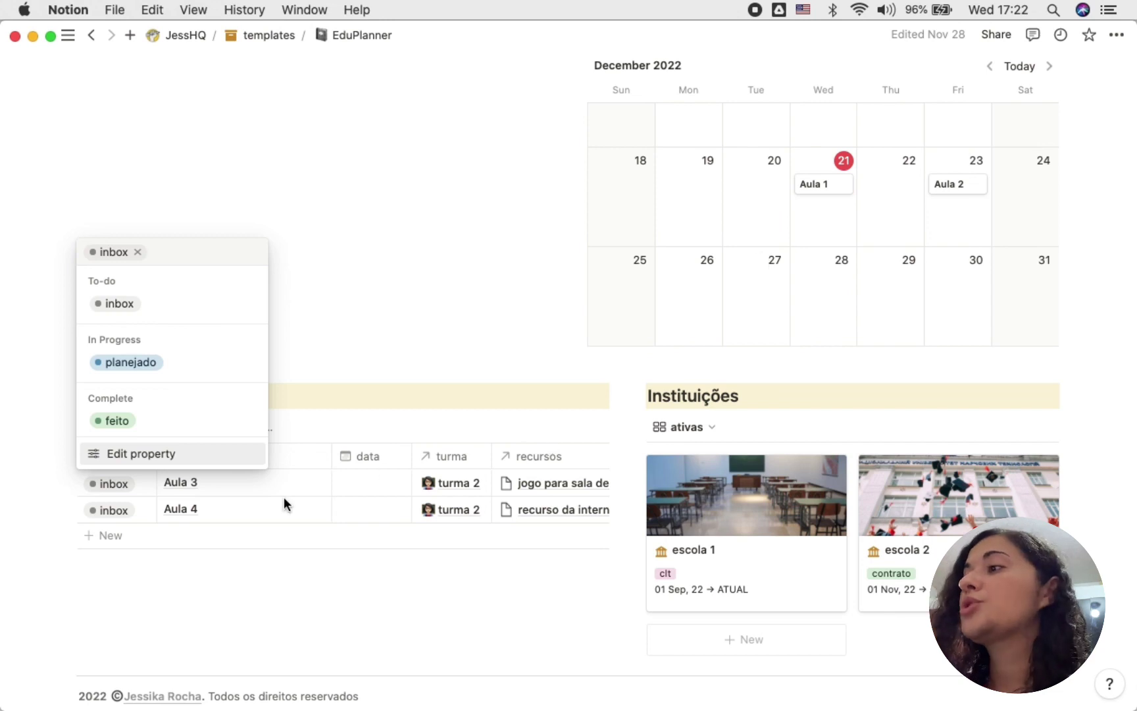
{"action": "key", "text": "Escape"}
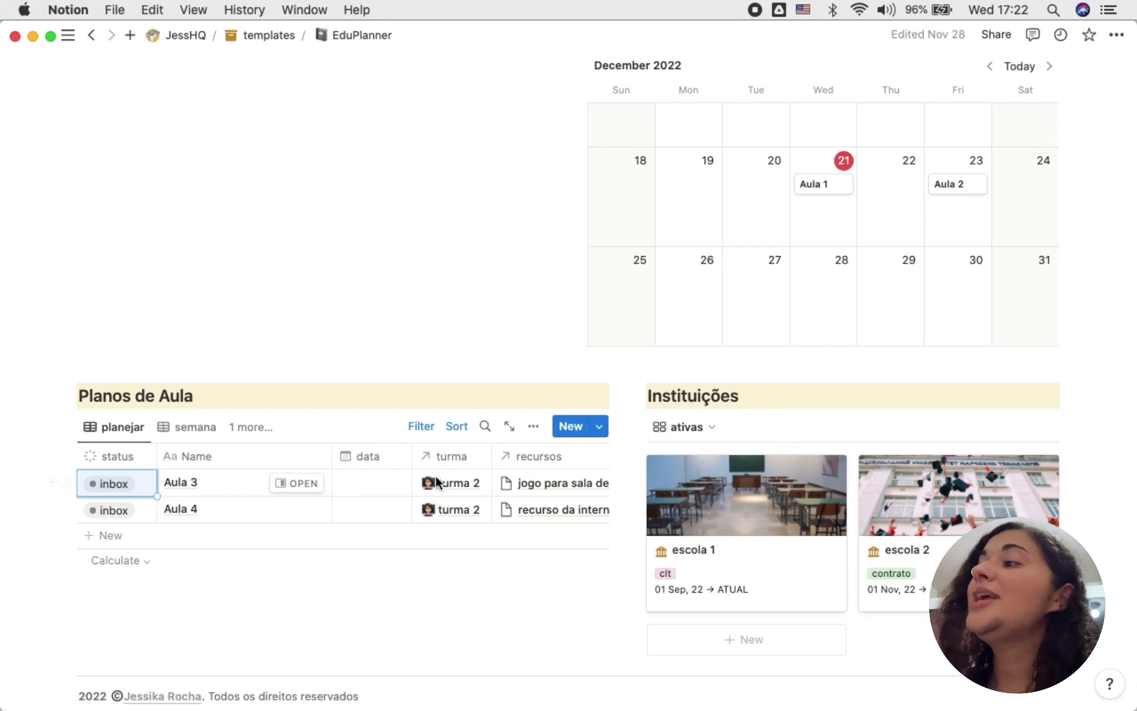
{"action": "left_click", "coordinate": [487, 488]}
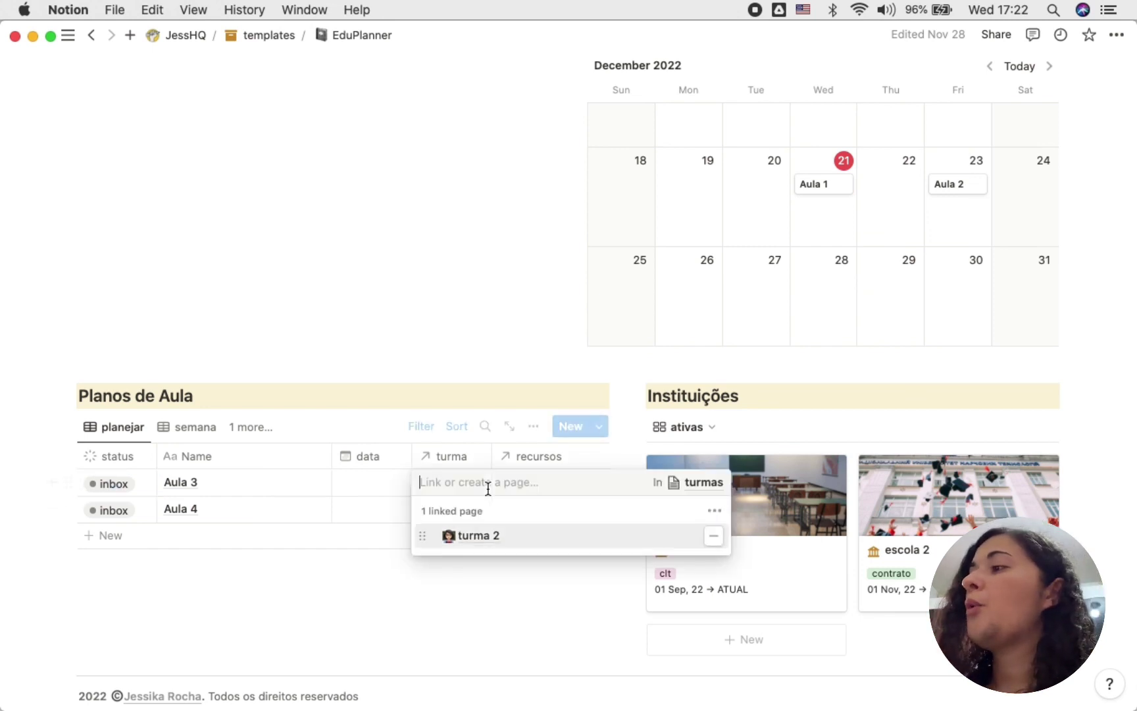
{"action": "key", "text": "Escape"}
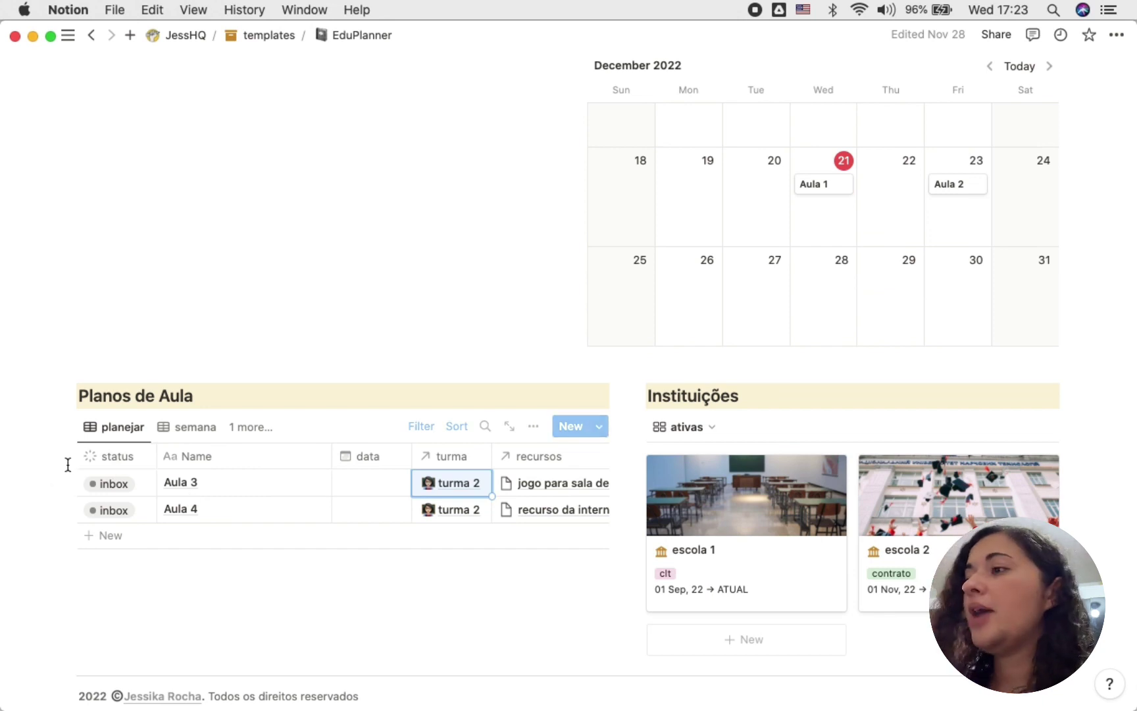
{"action": "left_click", "coordinate": [72, 485]}
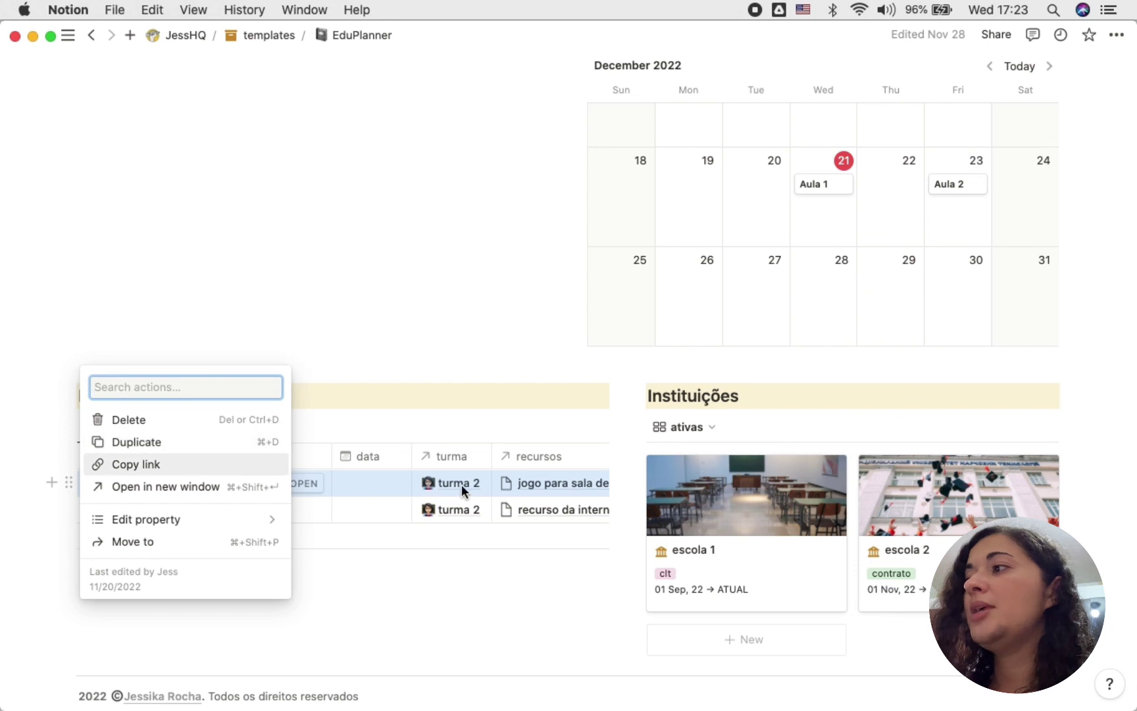
{"action": "left_click", "coordinate": [380, 479]}
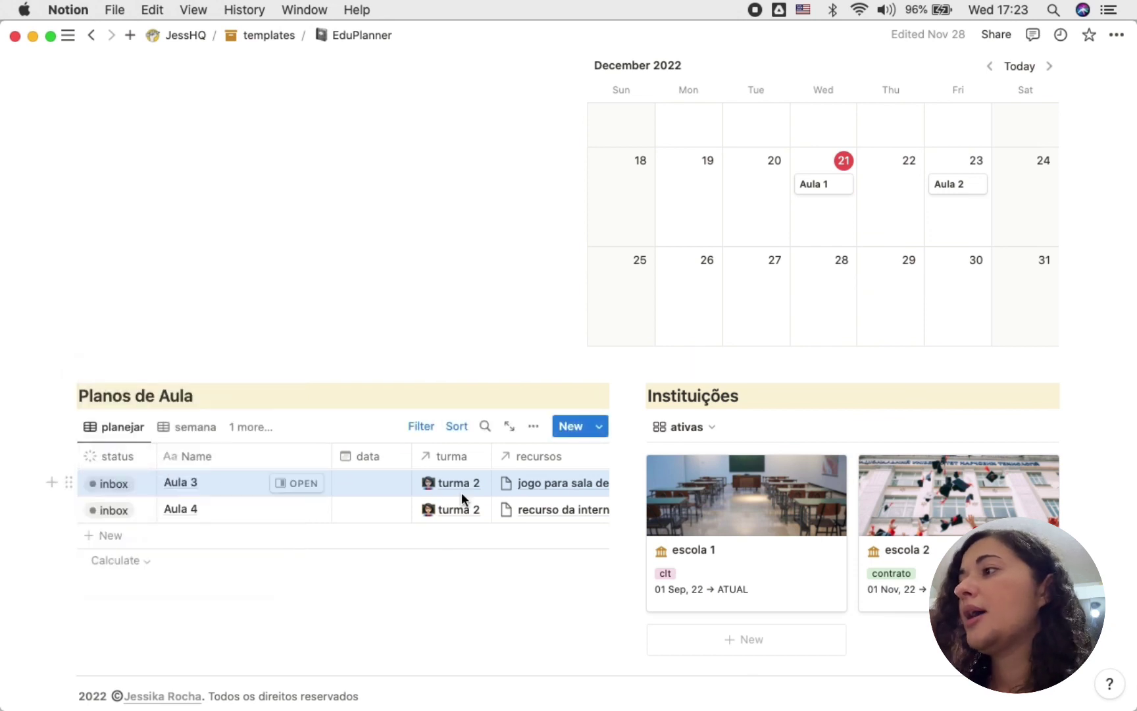
{"action": "left_click", "coordinate": [493, 484]}
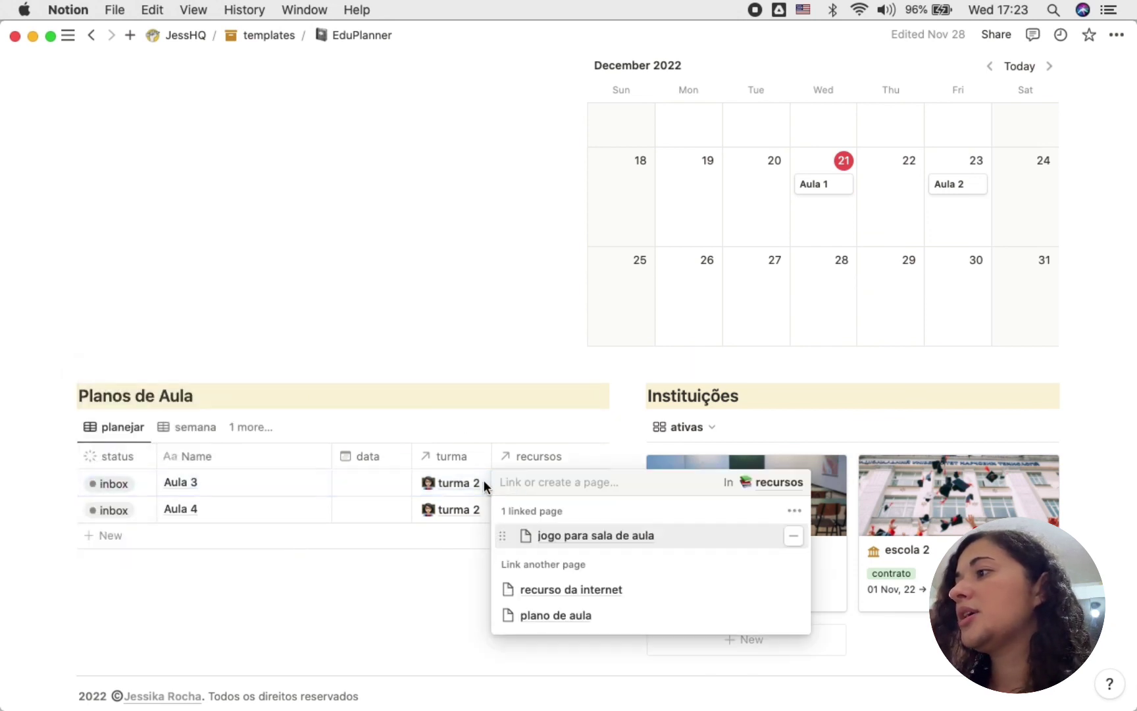
{"action": "left_click", "coordinate": [482, 479]}
Link turma 3 to Aula 3 as an additional class and remove that link again.
{"action": "left_click", "coordinate": [461, 474]}
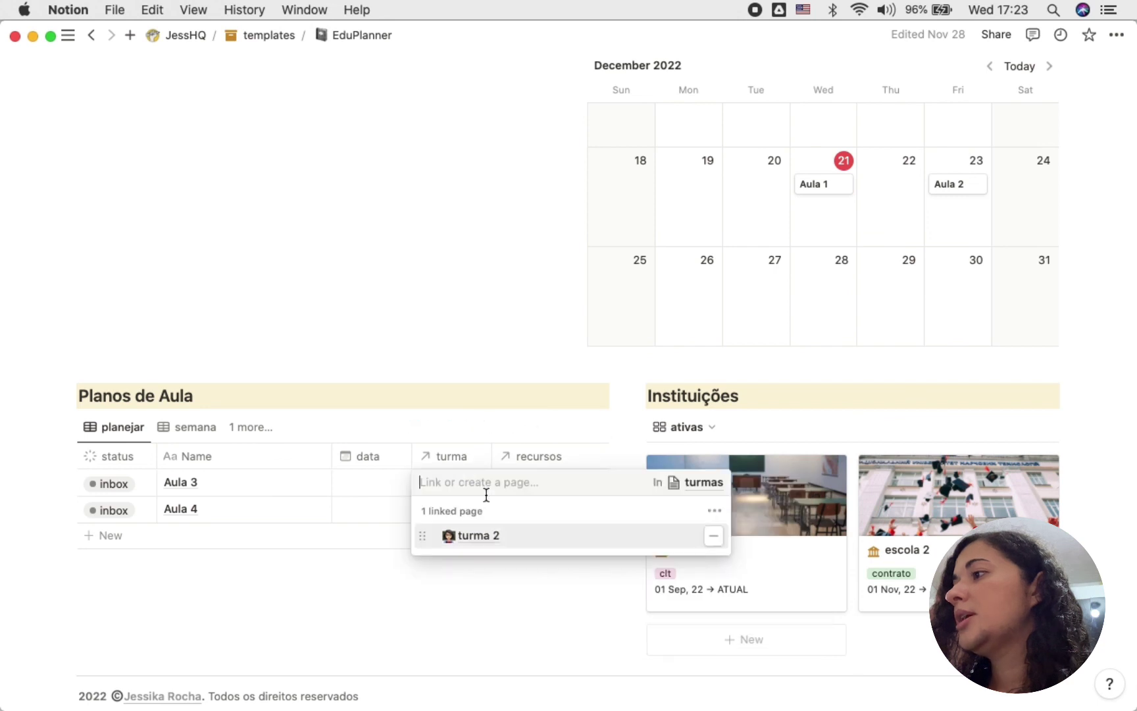
{"action": "left_click", "coordinate": [458, 590]}
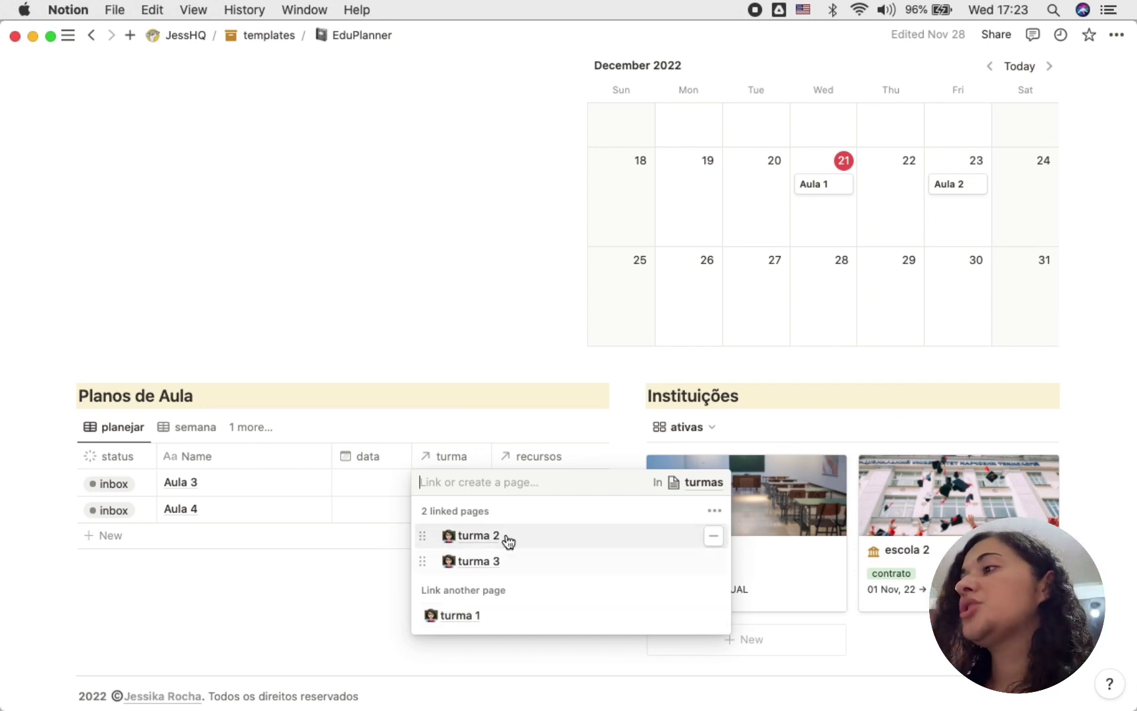
{"action": "left_click", "coordinate": [713, 563]}
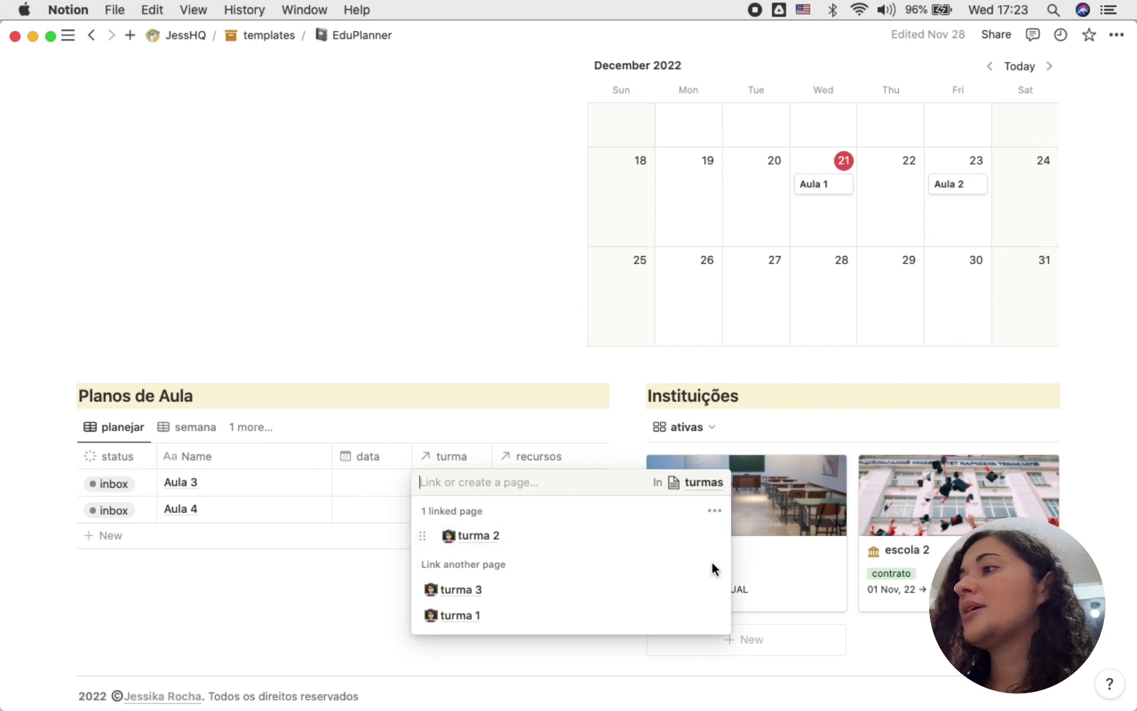
{"action": "key", "text": "Escape"}
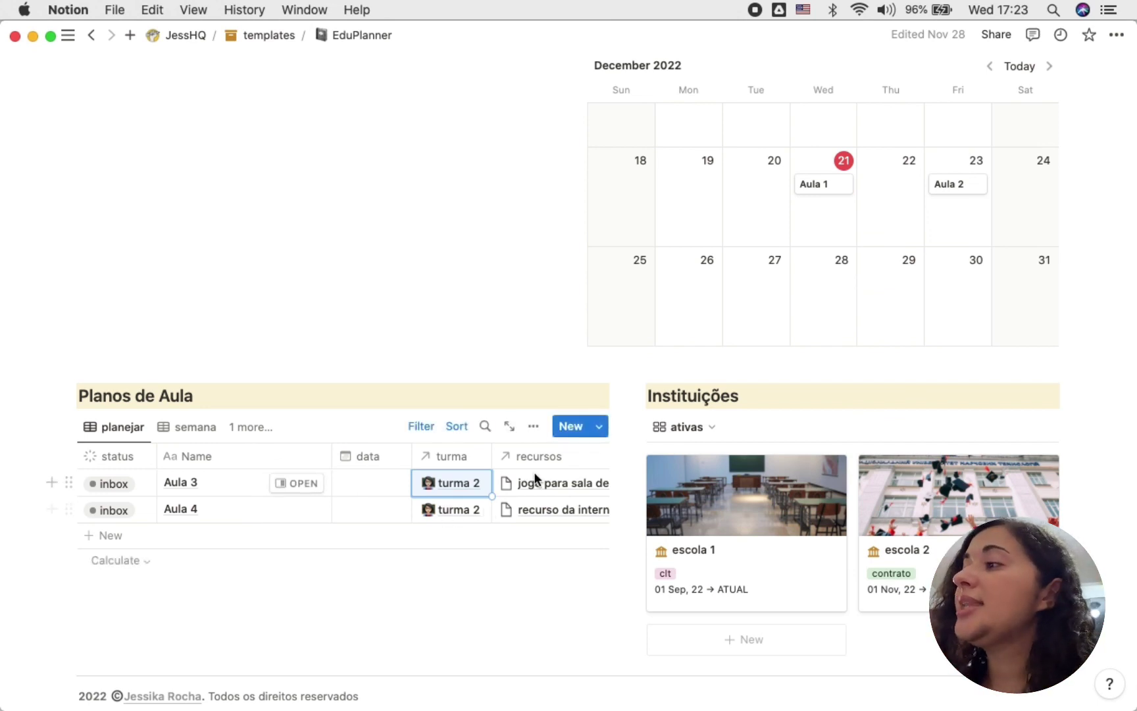
Examine the resources linked to Aula 3 and Aula 4 in the Planos de Aula table.
{"action": "scroll", "coordinate": [530, 489], "scroll_direction": "right", "scroll_amount": 5}
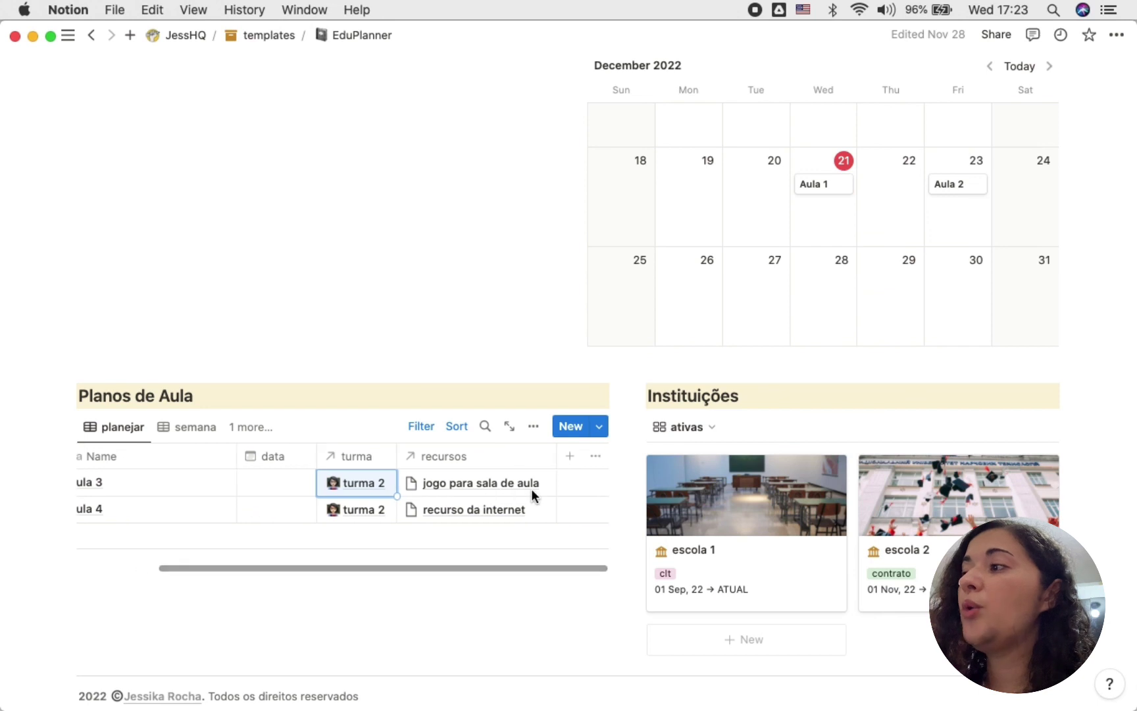
{"action": "scroll", "coordinate": [545, 492], "scroll_direction": "left", "scroll_amount": 5}
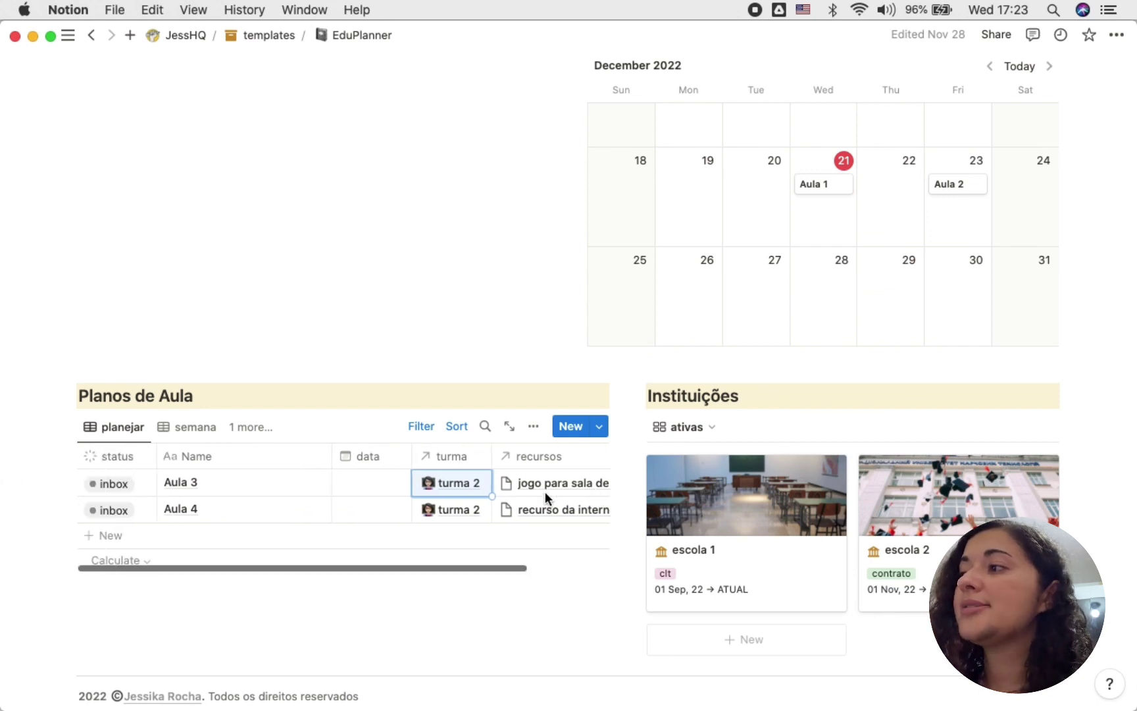
{"action": "scroll", "coordinate": [202, 248], "scroll_direction": "up", "scroll_amount": 5}
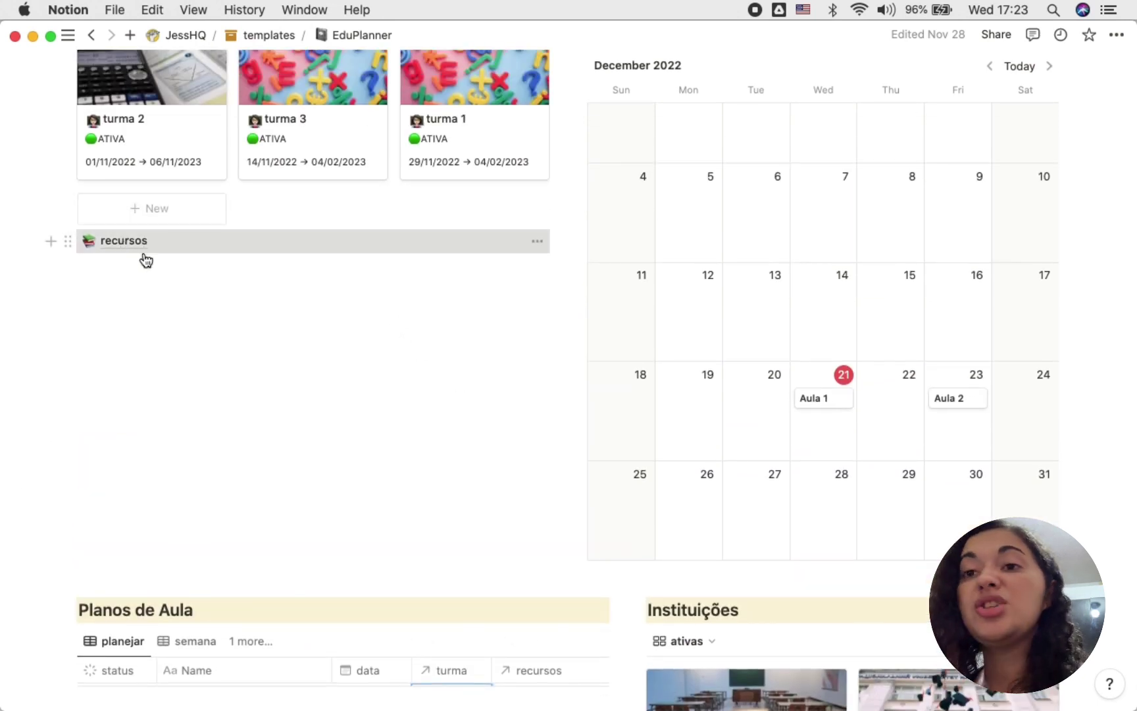
{"action": "scroll", "coordinate": [181, 277], "scroll_direction": "down", "scroll_amount": 5}
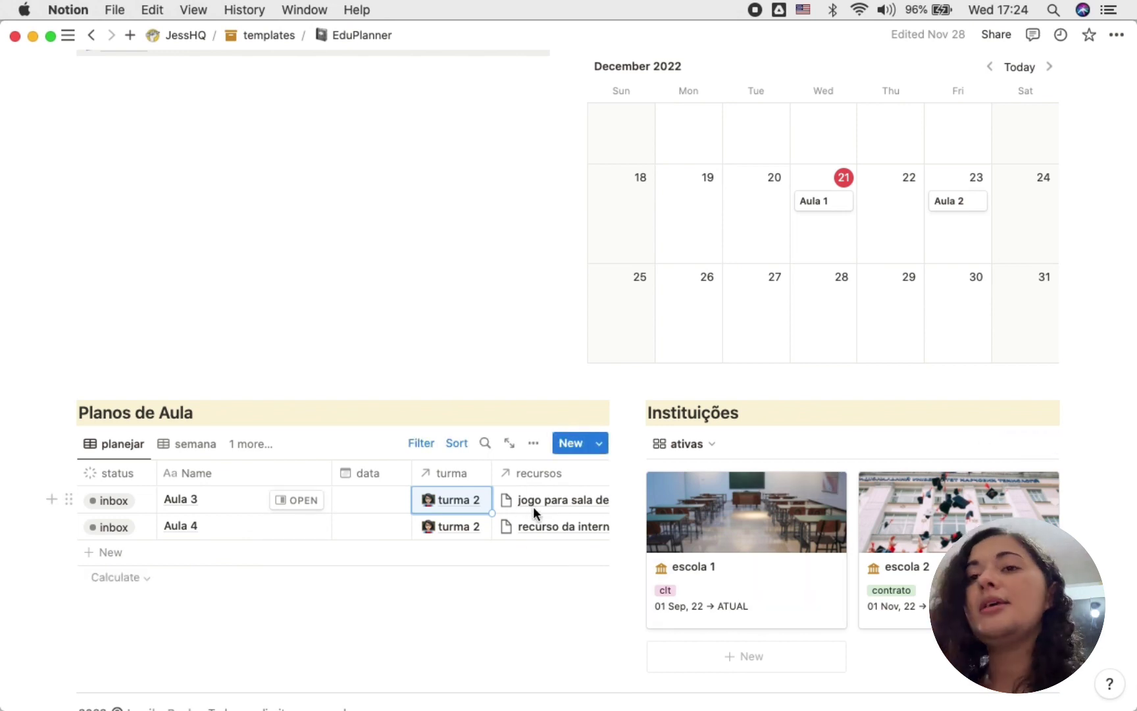
{"action": "scroll", "coordinate": [533, 506], "scroll_direction": "right", "scroll_amount": 3}
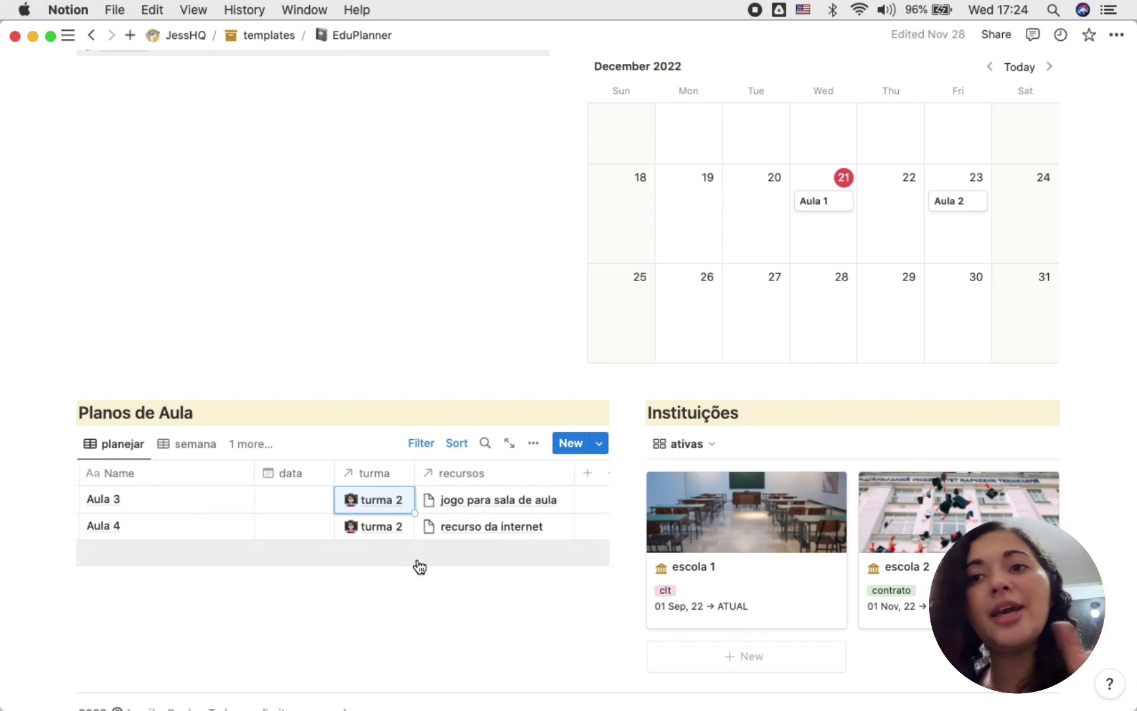
{"action": "scroll", "coordinate": [369, 556], "scroll_direction": "left", "scroll_amount": 3}
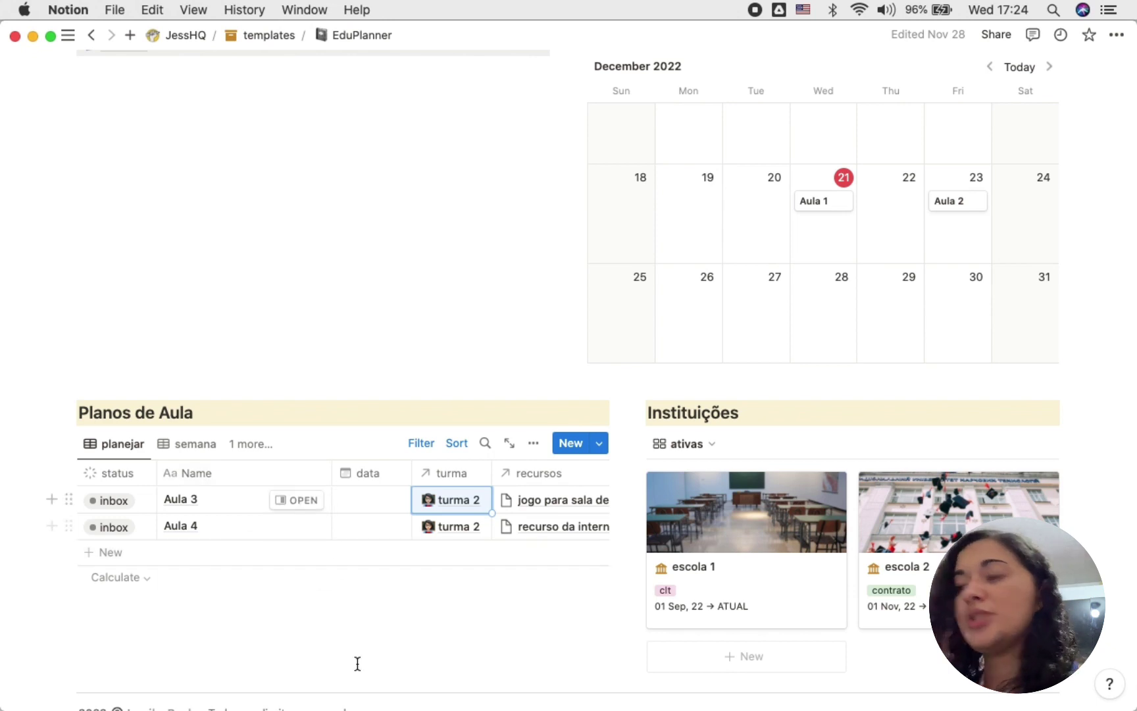
{"action": "mouse_move", "coordinate": [381, 708]}
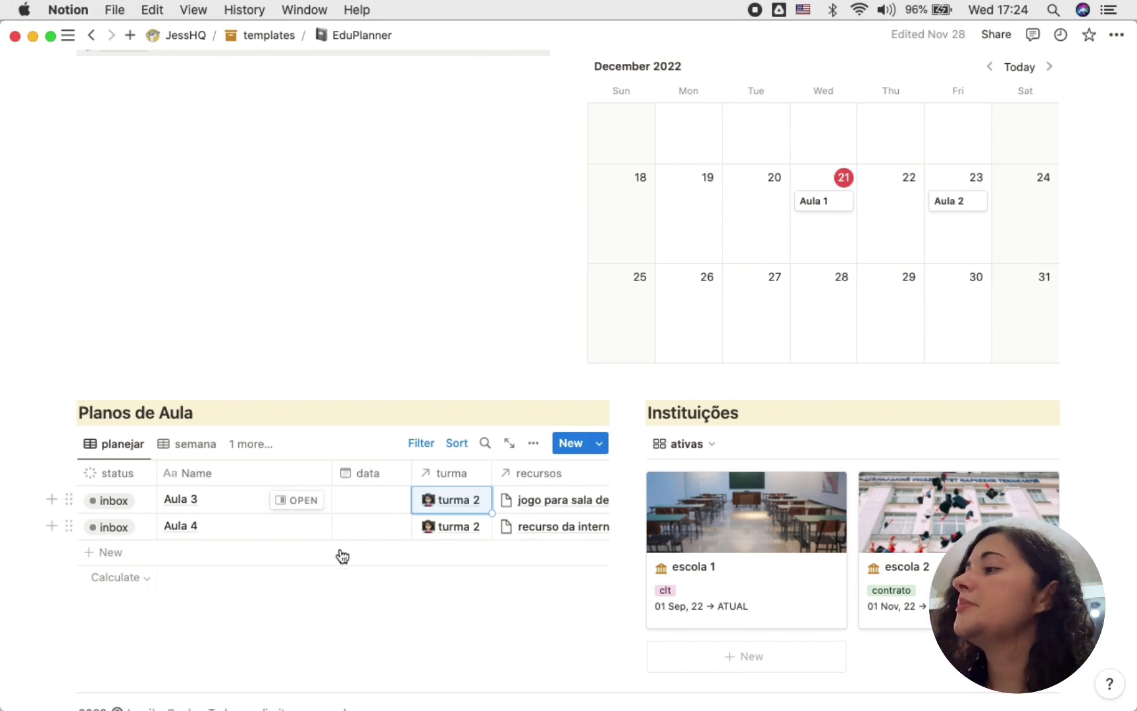
Compare the recursos page link, the active turmas and the December 2022 calendar with the lessons listed in Planos de Aula.
{"action": "scroll", "coordinate": [486, 498], "scroll_direction": "up", "scroll_amount": 2}
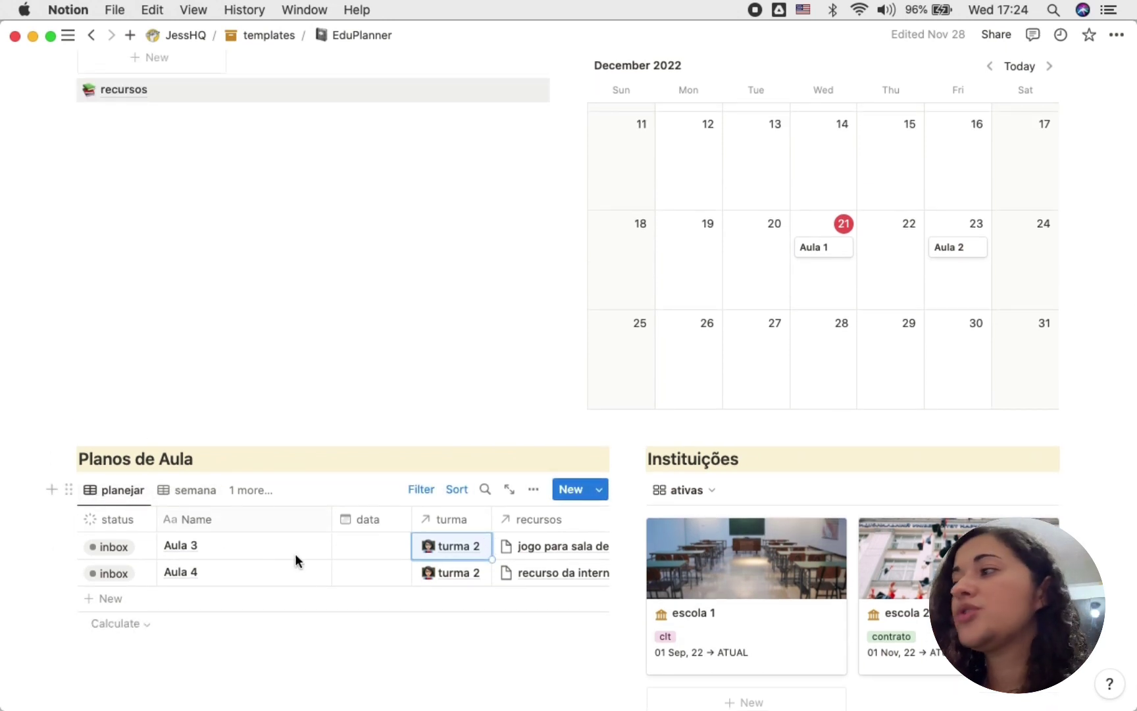
{"action": "scroll", "coordinate": [363, 584], "scroll_direction": "up", "scroll_amount": 3}
{"action": "scroll", "coordinate": [363, 584], "scroll_direction": "up", "scroll_amount": 4}
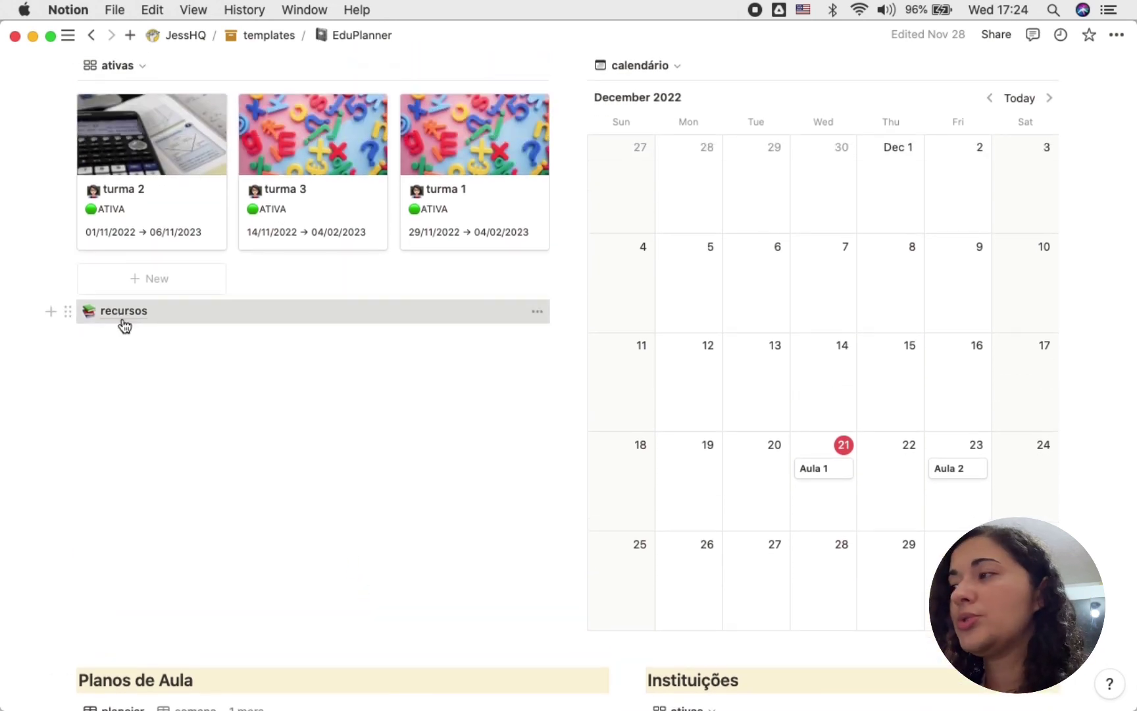
{"action": "scroll", "coordinate": [173, 451], "scroll_direction": "down", "scroll_amount": 5}
{"action": "scroll", "coordinate": [700, 485], "scroll_direction": "up", "scroll_amount": 6}
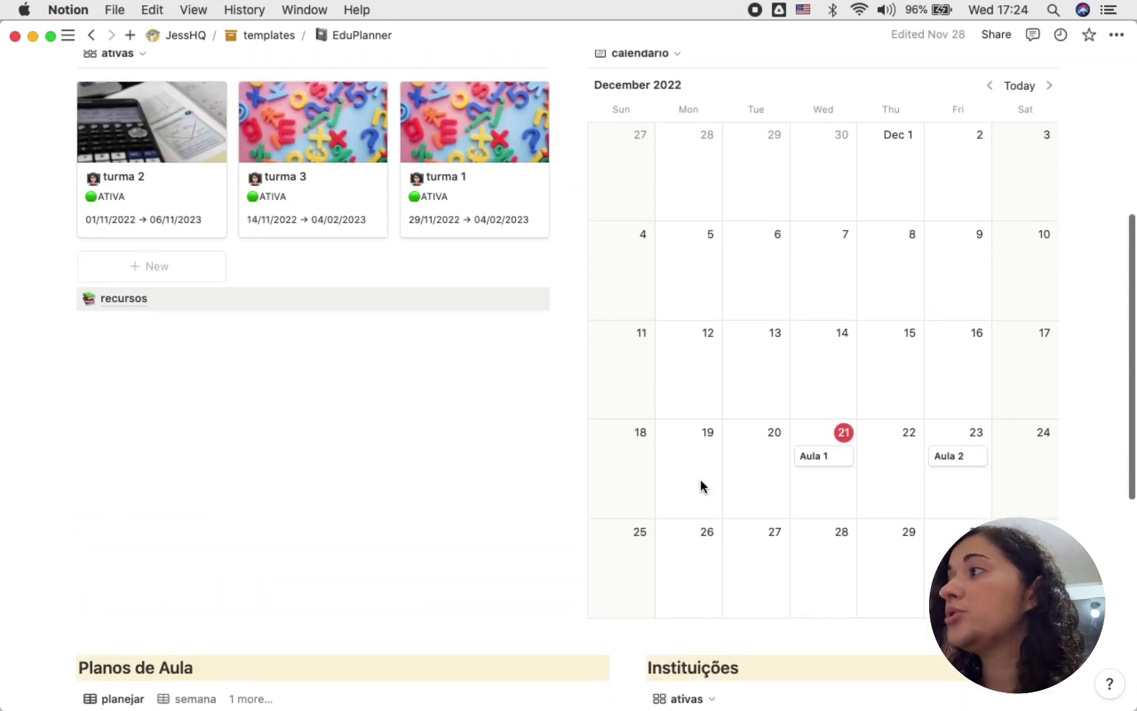
{"action": "scroll", "coordinate": [790, 419], "scroll_direction": "down", "scroll_amount": 4}
{"action": "scroll", "coordinate": [792, 416], "scroll_direction": "down", "scroll_amount": 6}
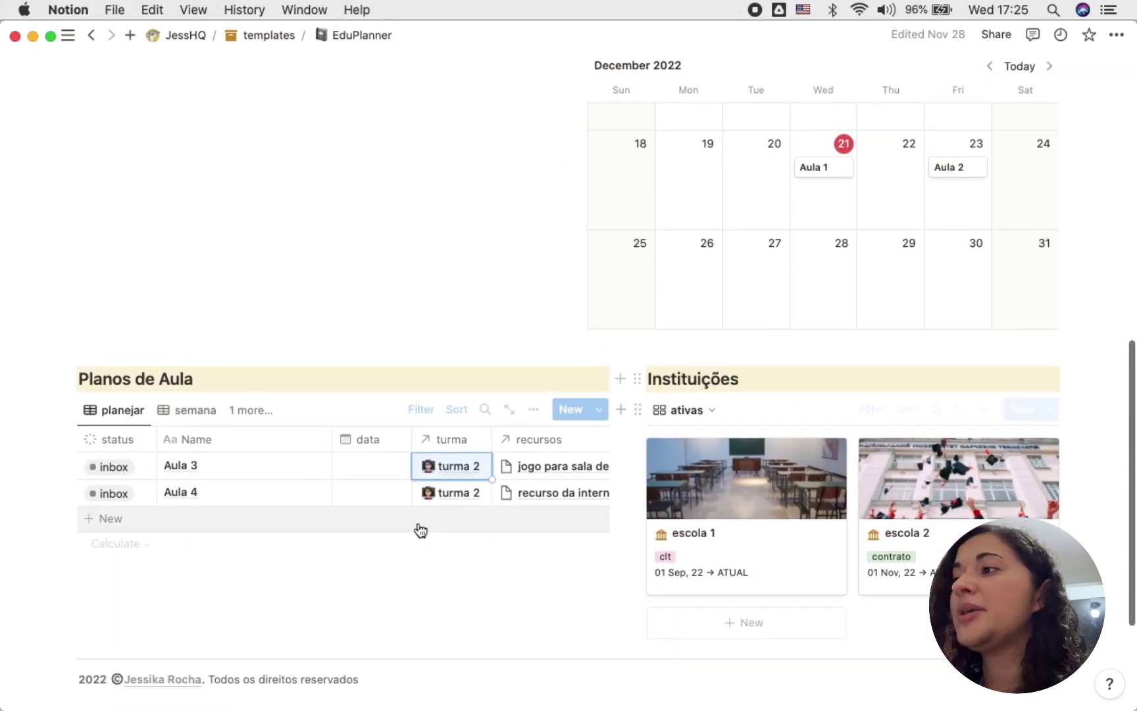
Open Aula 1 from the December 2022 calendar, view its status, data, recursos and turma properties, and close it.
{"action": "scroll", "coordinate": [661, 249], "scroll_direction": "up", "scroll_amount": 4}
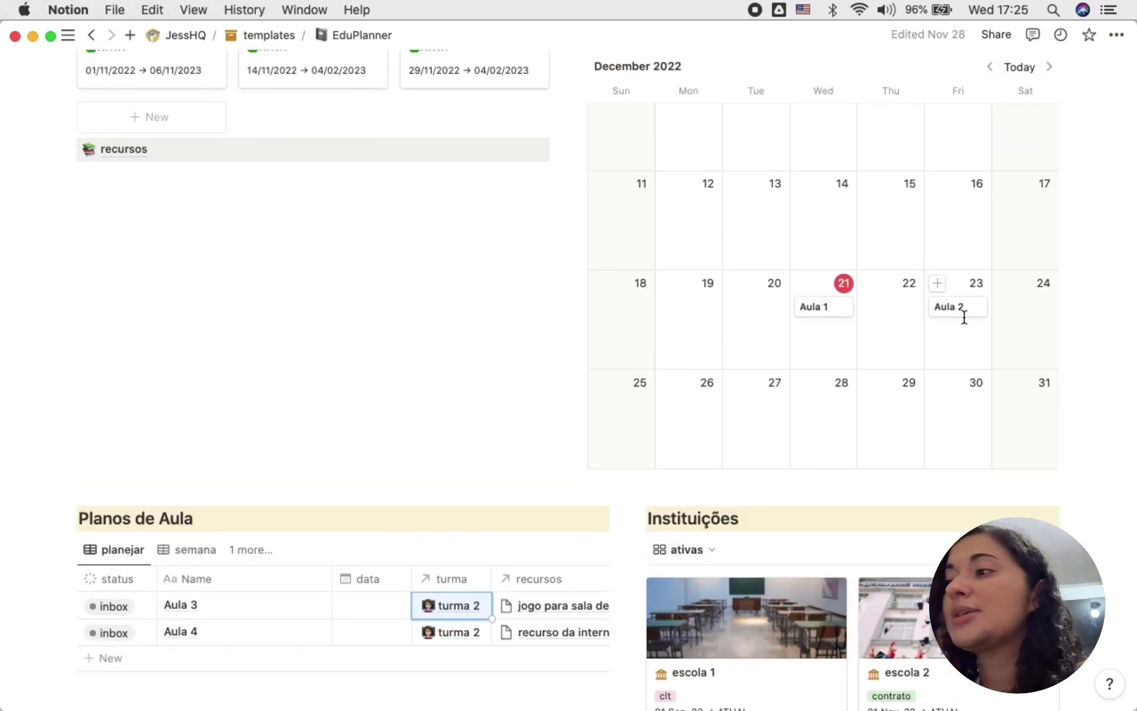
{"action": "left_click", "coordinate": [827, 306]}
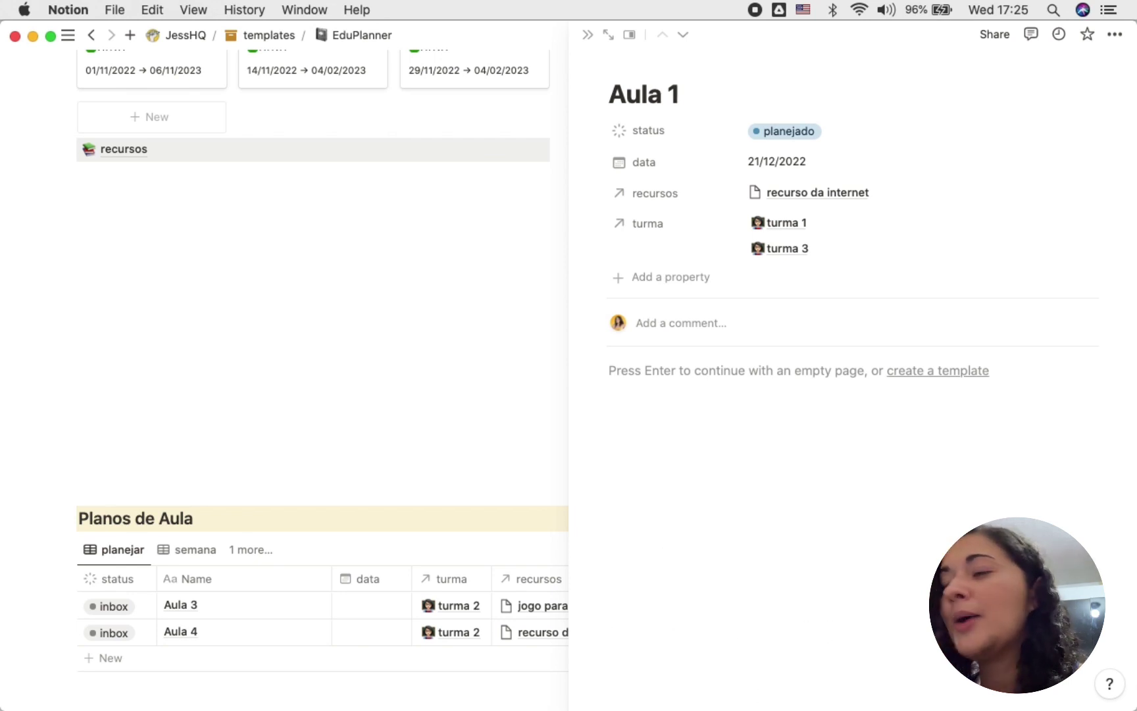
{"action": "mouse_move", "coordinate": [572, 708]}
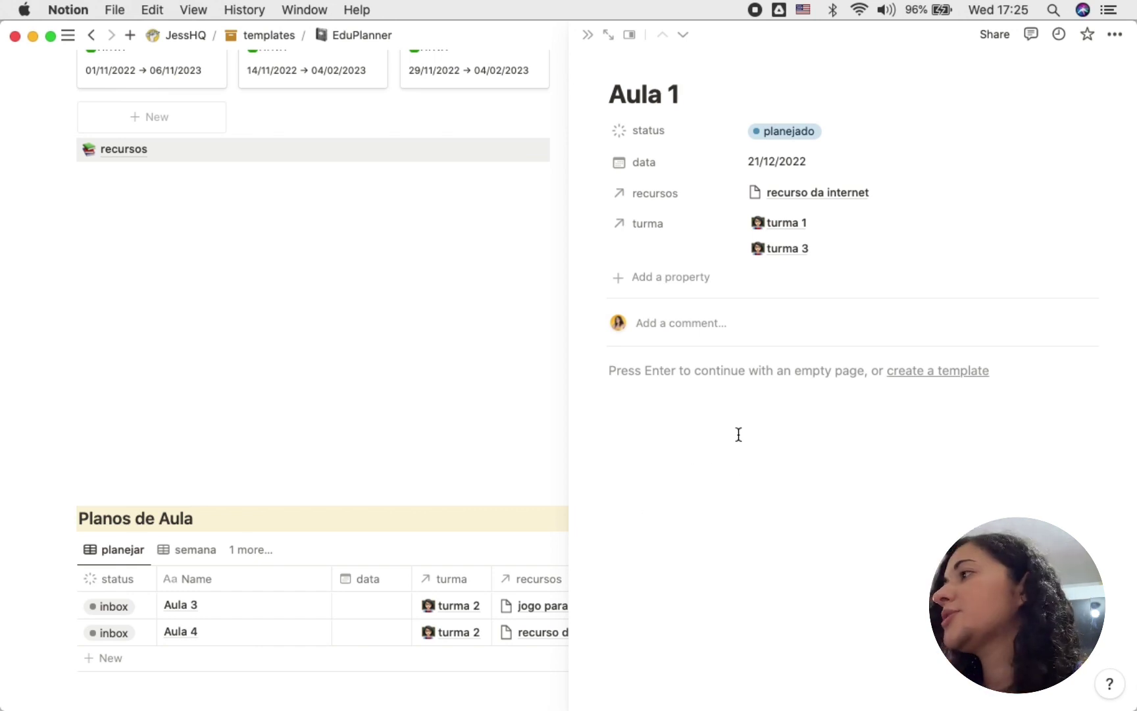
{"action": "left_click", "coordinate": [588, 35]}
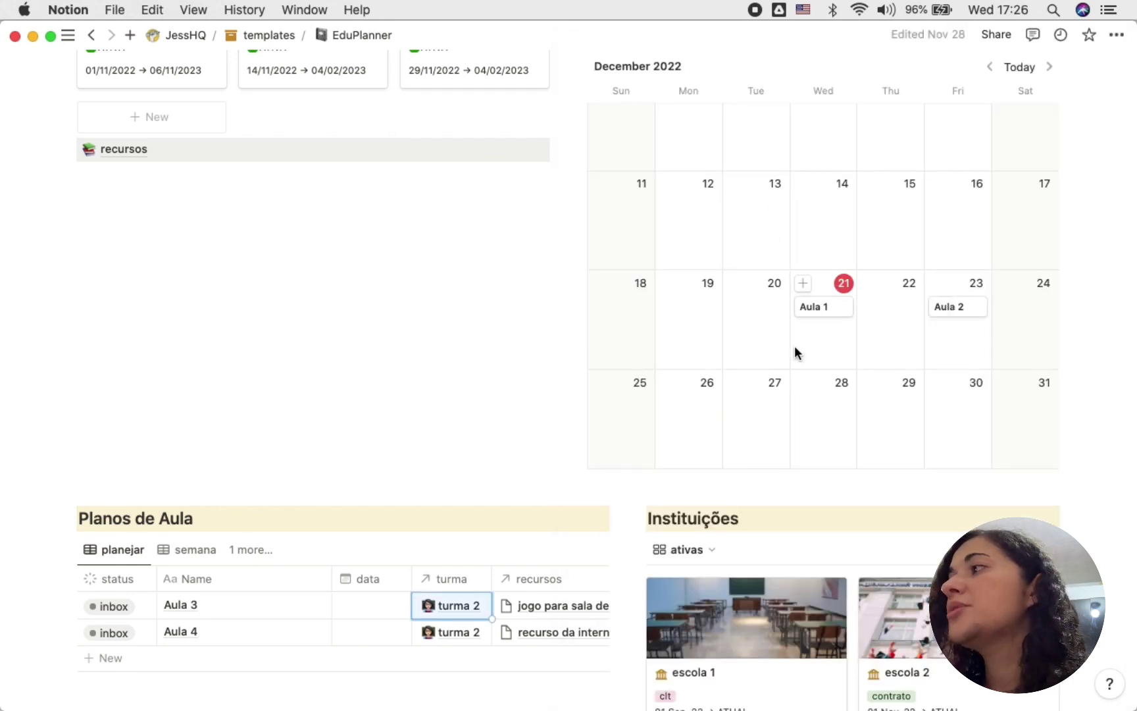
Review the Turma, Calendário, Planos de Aula and Instituições sections of the EduPlanner page.
{"action": "scroll", "coordinate": [835, 224], "scroll_direction": "up", "scroll_amount": 3}
{"action": "scroll", "coordinate": [836, 224], "scroll_direction": "down", "scroll_amount": 5}
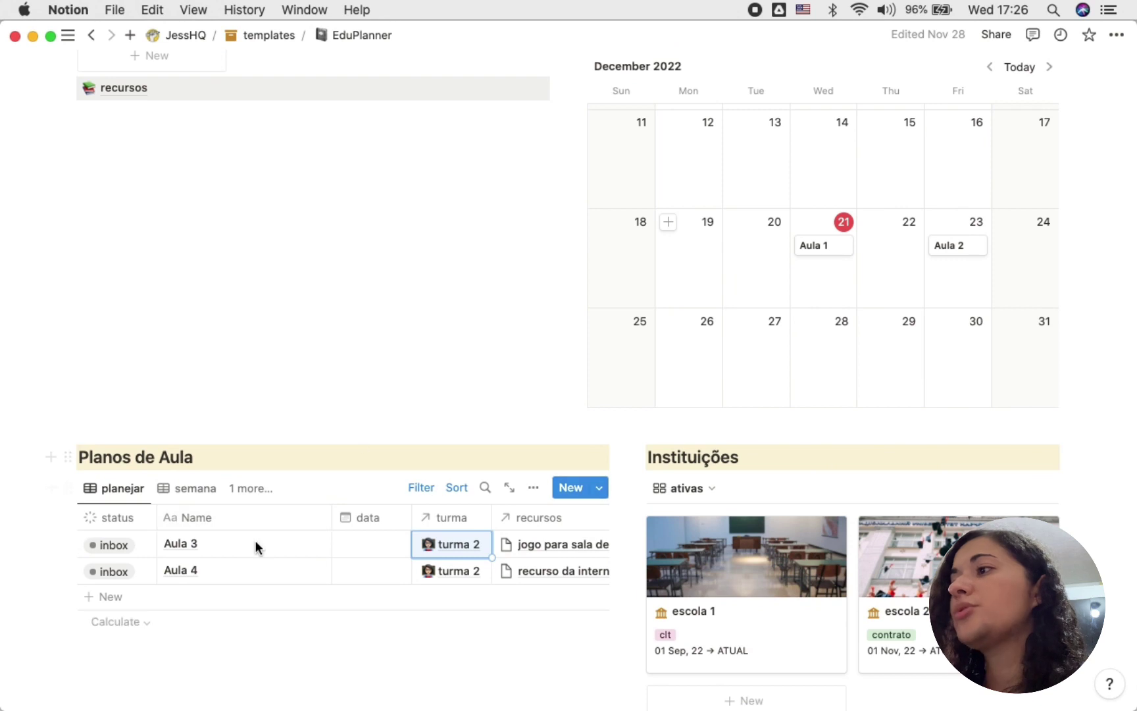
{"action": "mouse_move", "coordinate": [257, 547]}
{"action": "scroll", "coordinate": [257, 548], "scroll_direction": "up", "scroll_amount": 5}
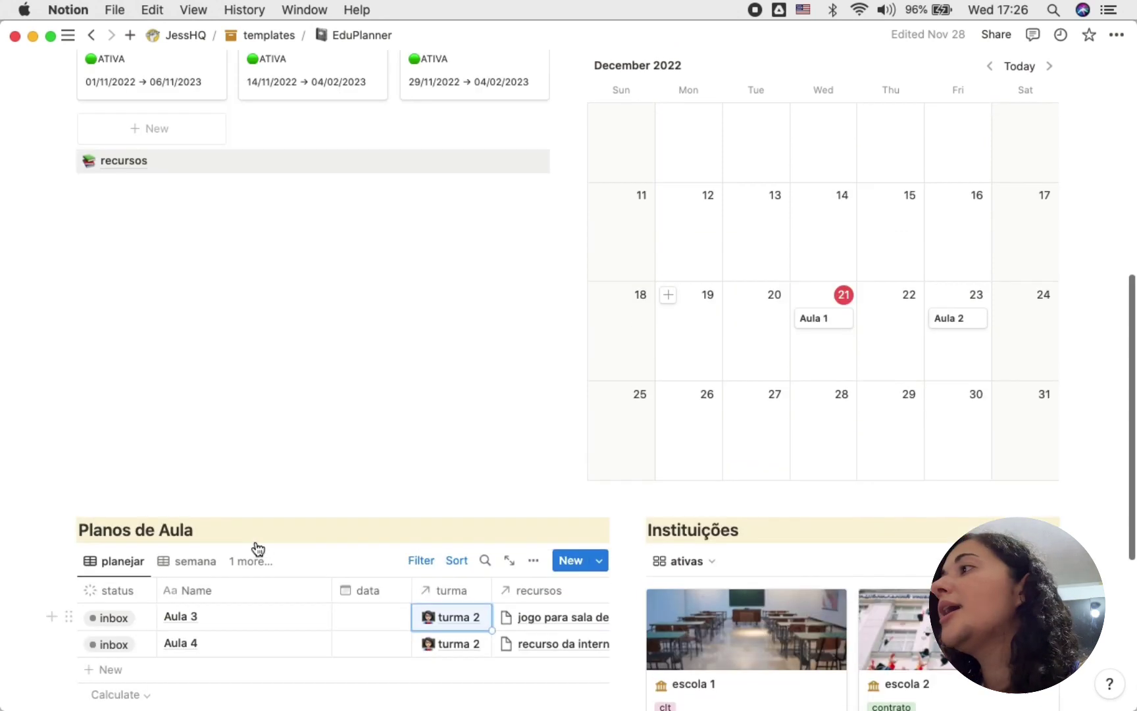
{"action": "scroll", "coordinate": [921, 400], "scroll_direction": "down", "scroll_amount": 1}
{"action": "scroll", "coordinate": [921, 403], "scroll_direction": "up", "scroll_amount": 2}
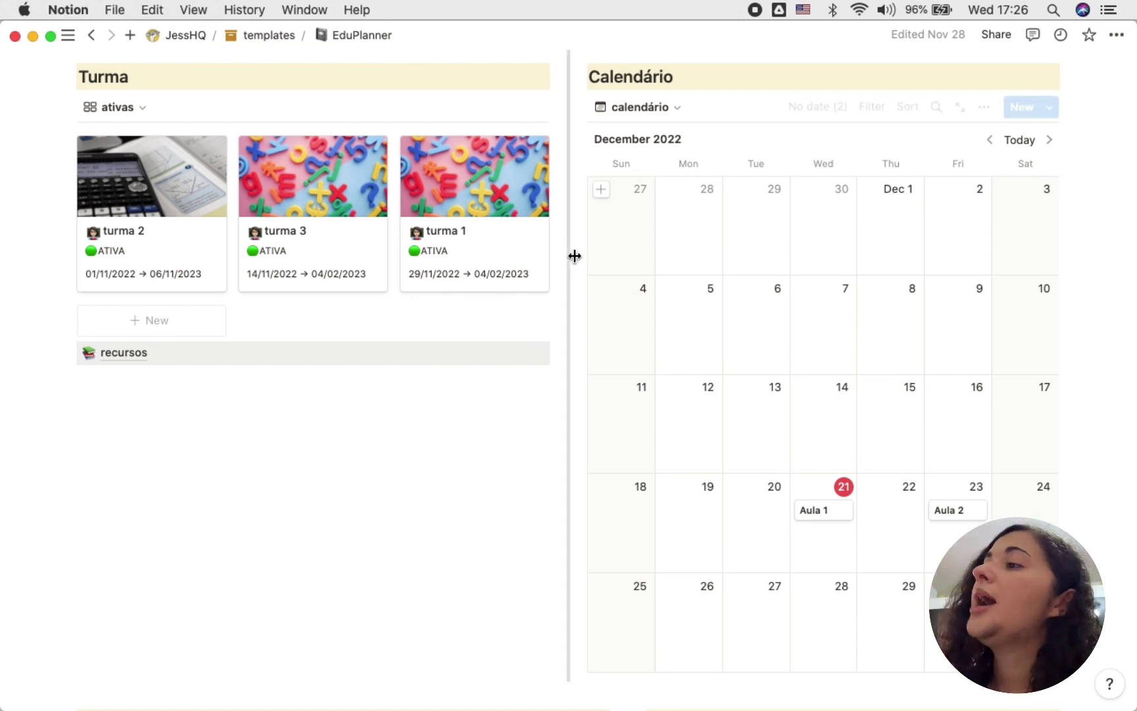
{"action": "scroll", "coordinate": [249, 497], "scroll_direction": "down", "scroll_amount": 10}
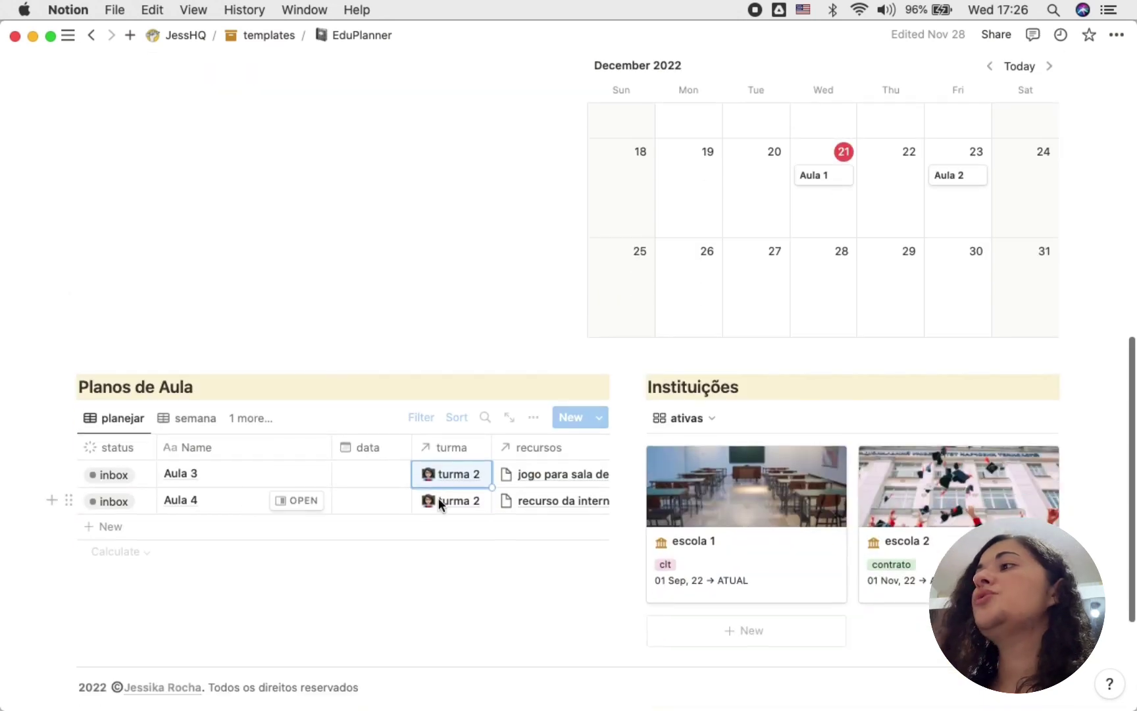
{"action": "scroll", "coordinate": [347, 454], "scroll_direction": "up", "scroll_amount": 10}
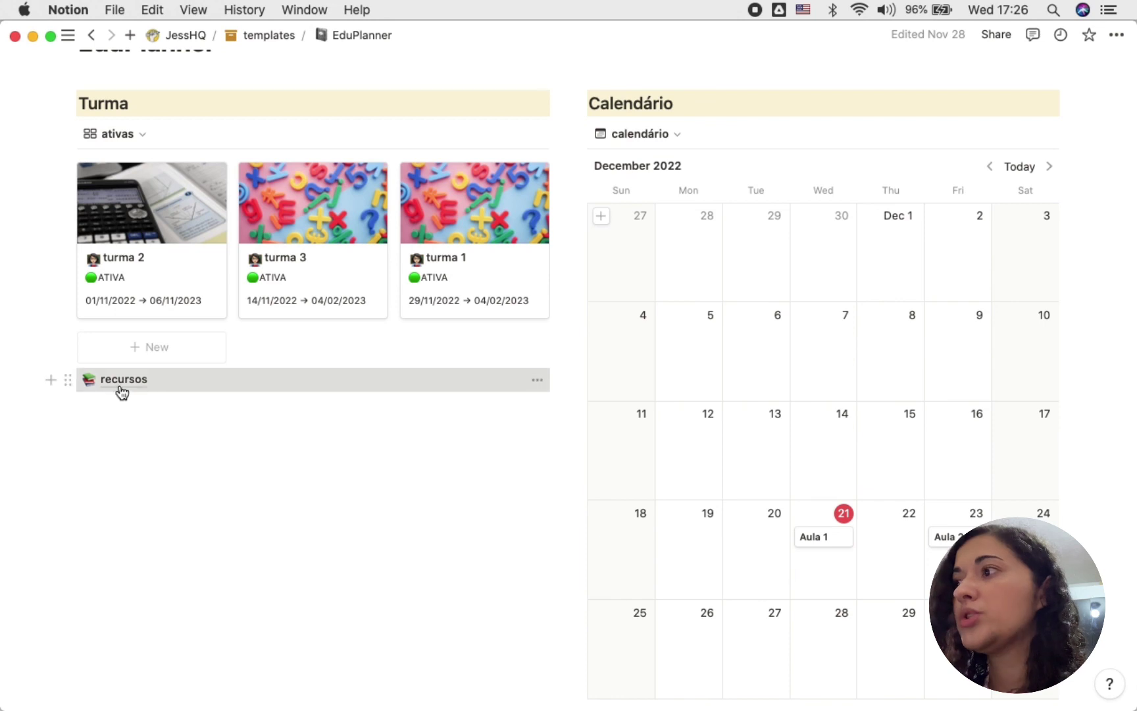
{"action": "scroll", "coordinate": [425, 409], "scroll_direction": "down", "scroll_amount": 7}
{"action": "scroll", "coordinate": [425, 409], "scroll_direction": "down", "scroll_amount": 3}
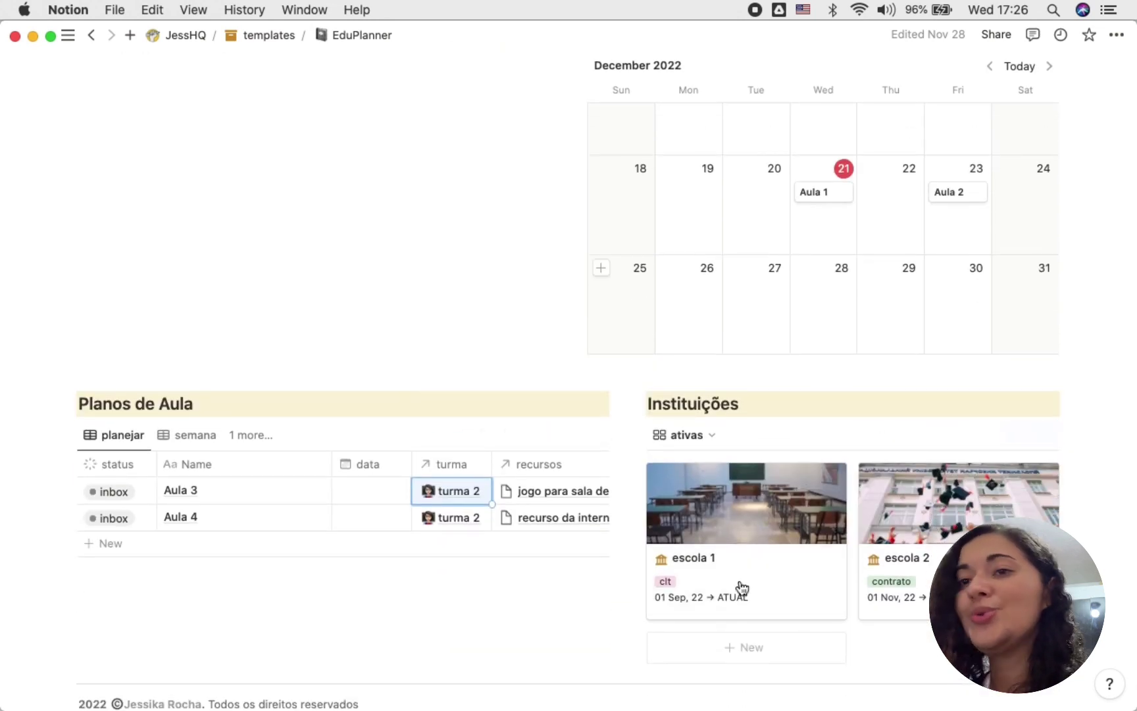
Open the recursos database and narrow its recurso column so more of the table fits on the page.
{"action": "scroll", "coordinate": [354, 512], "scroll_direction": "up", "scroll_amount": 12}
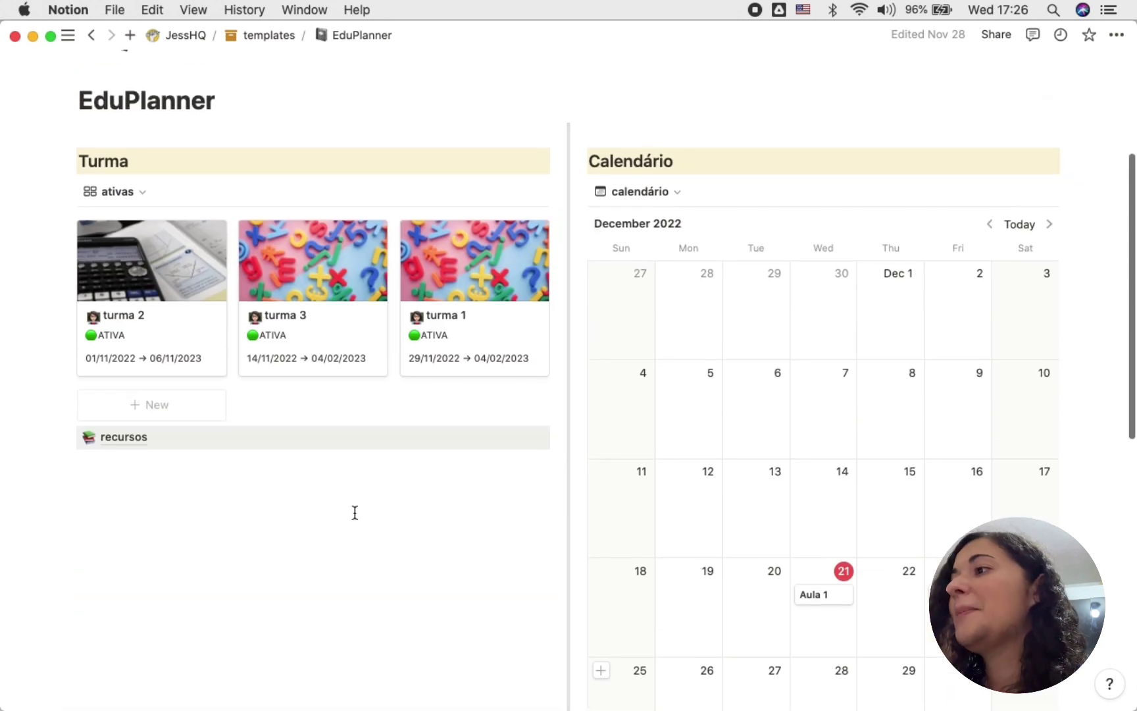
{"action": "left_click", "coordinate": [135, 442]}
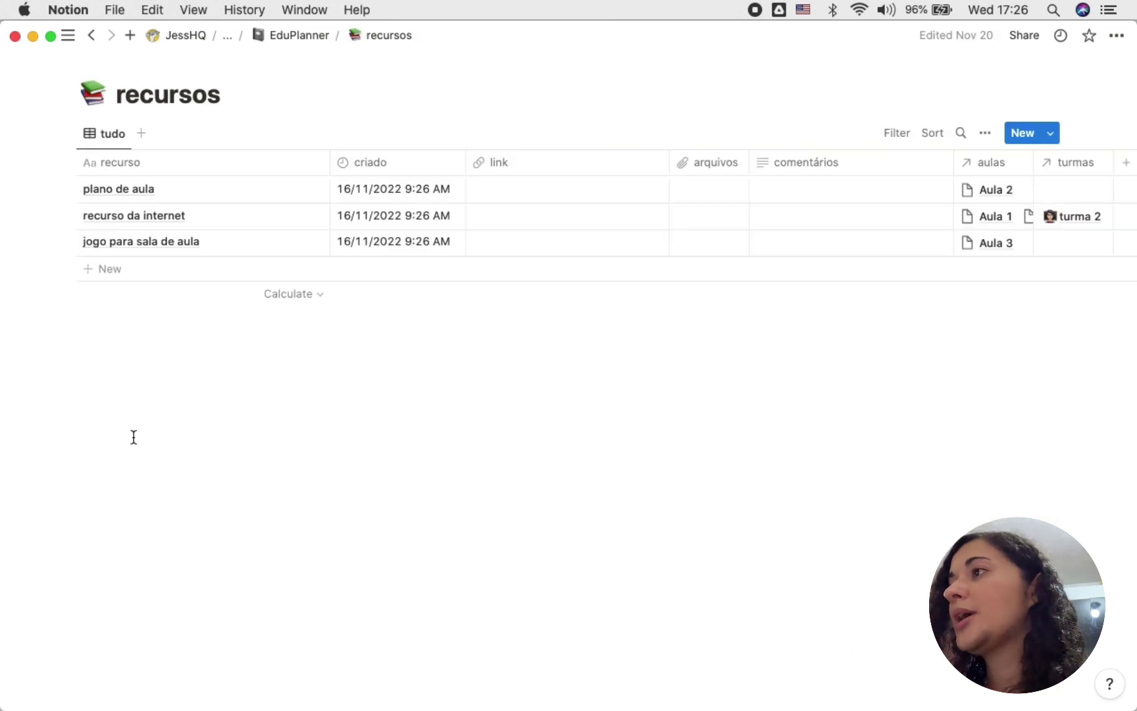
{"action": "scroll", "coordinate": [436, 349], "scroll_direction": "right", "scroll_amount": 2}
{"action": "scroll", "coordinate": [436, 349], "scroll_direction": "right", "scroll_amount": 2}
{"action": "scroll", "coordinate": [436, 350], "scroll_direction": "left", "scroll_amount": 4}
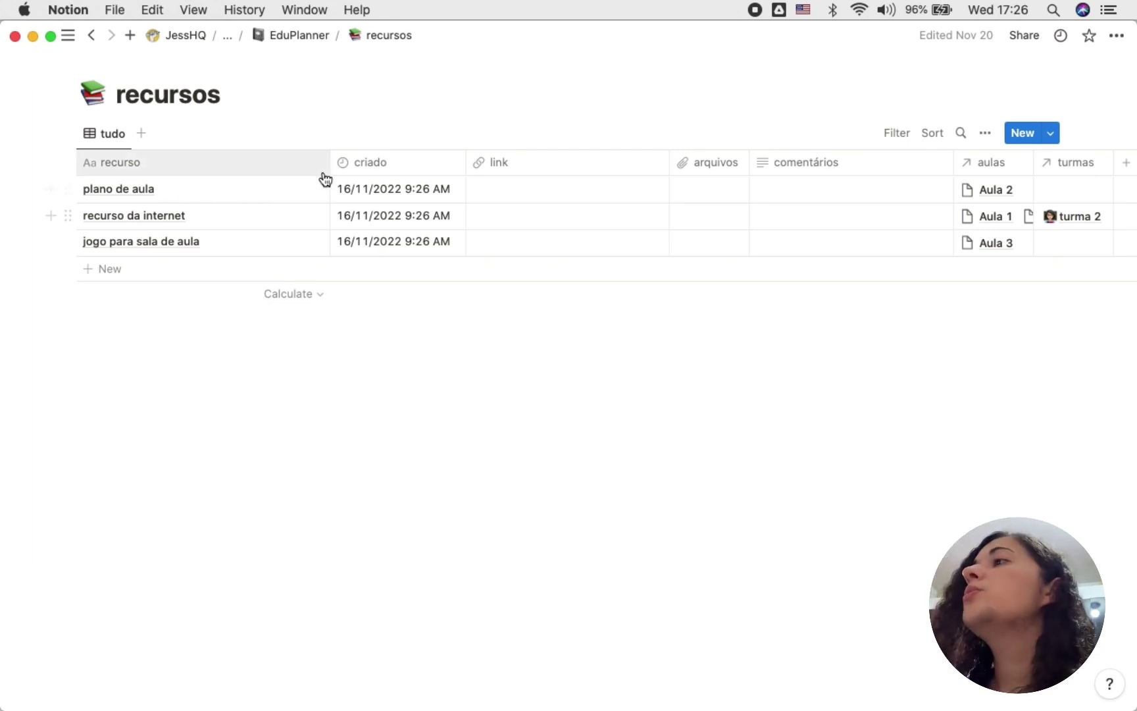
{"action": "left_click_drag", "start_coordinate": [328, 162], "coordinate": [255, 161]}
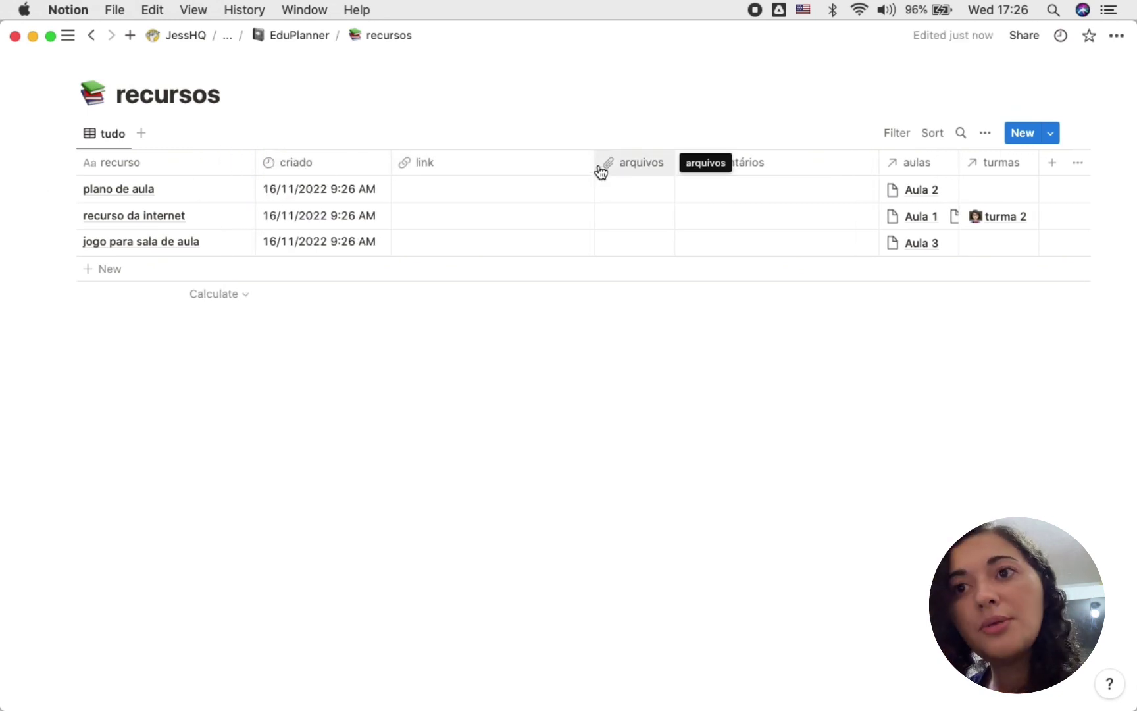
View the upload options in the arquivos field of the plano de aula resource without adding a file.
{"action": "scroll", "coordinate": [928, 216], "scroll_direction": "right", "scroll_amount": 2}
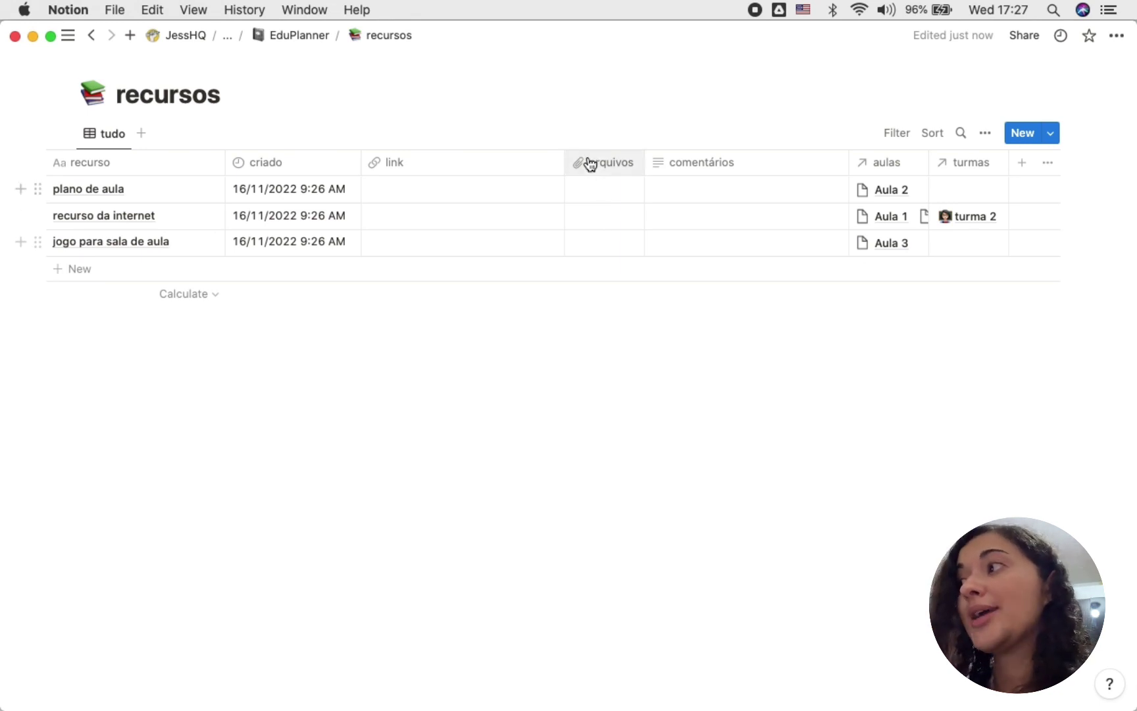
{"action": "left_click", "coordinate": [613, 187]}
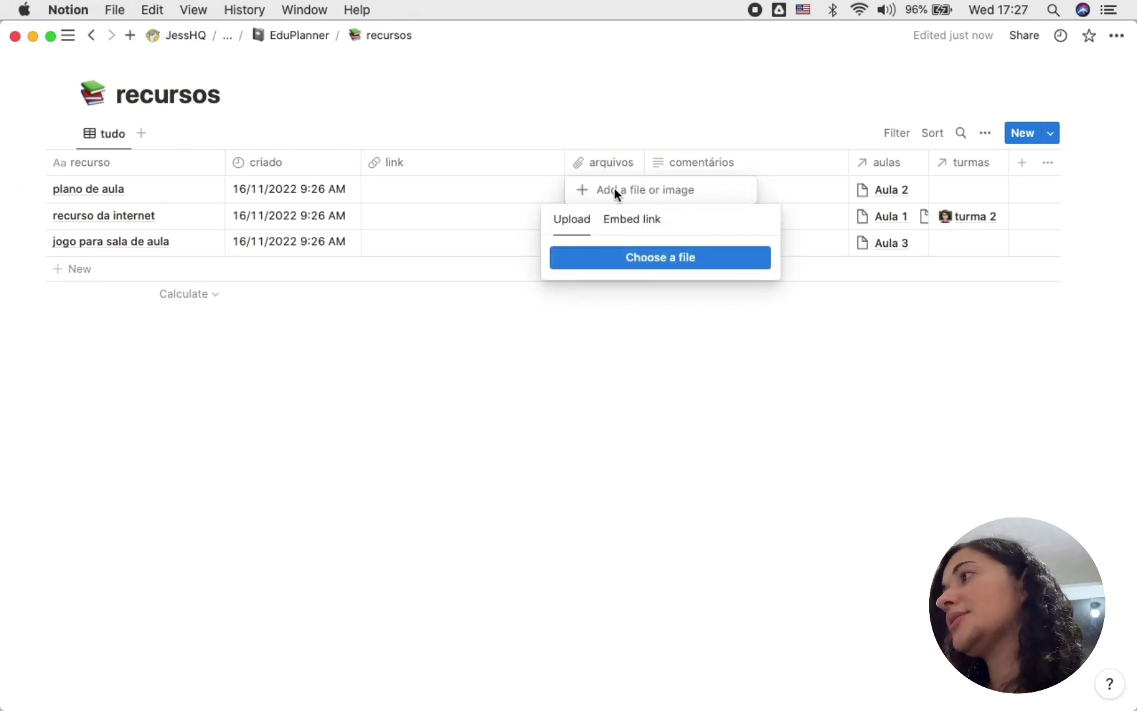
{"action": "left_click", "coordinate": [620, 154]}
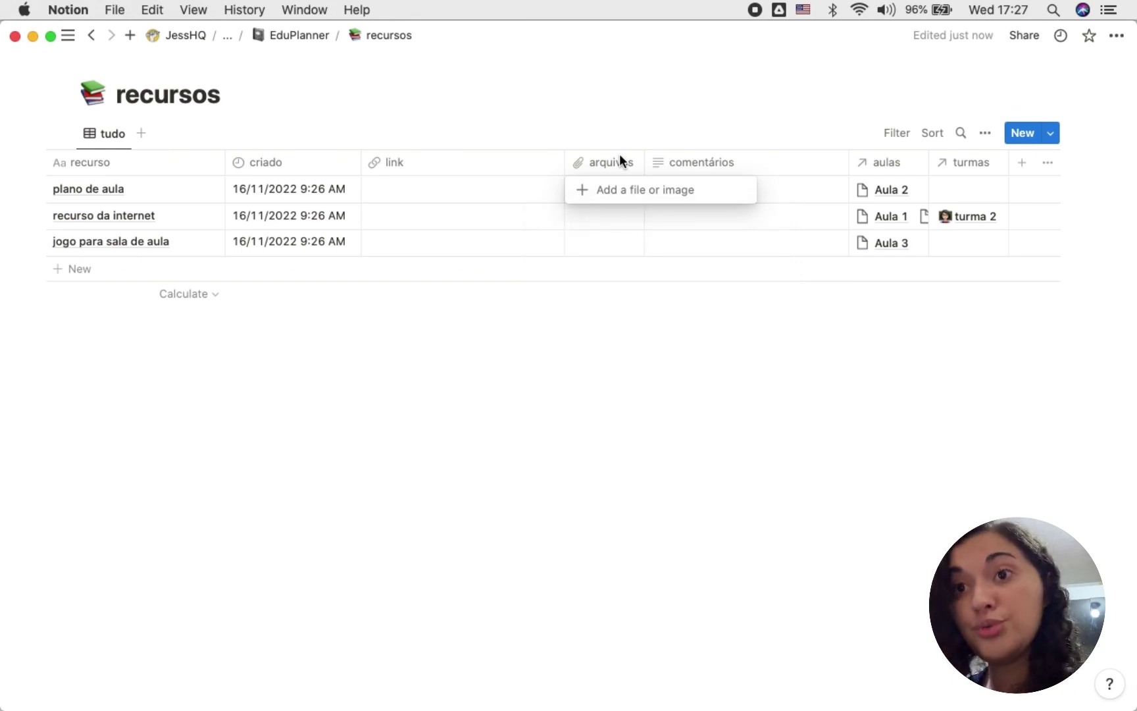
{"action": "key", "text": "Escape"}
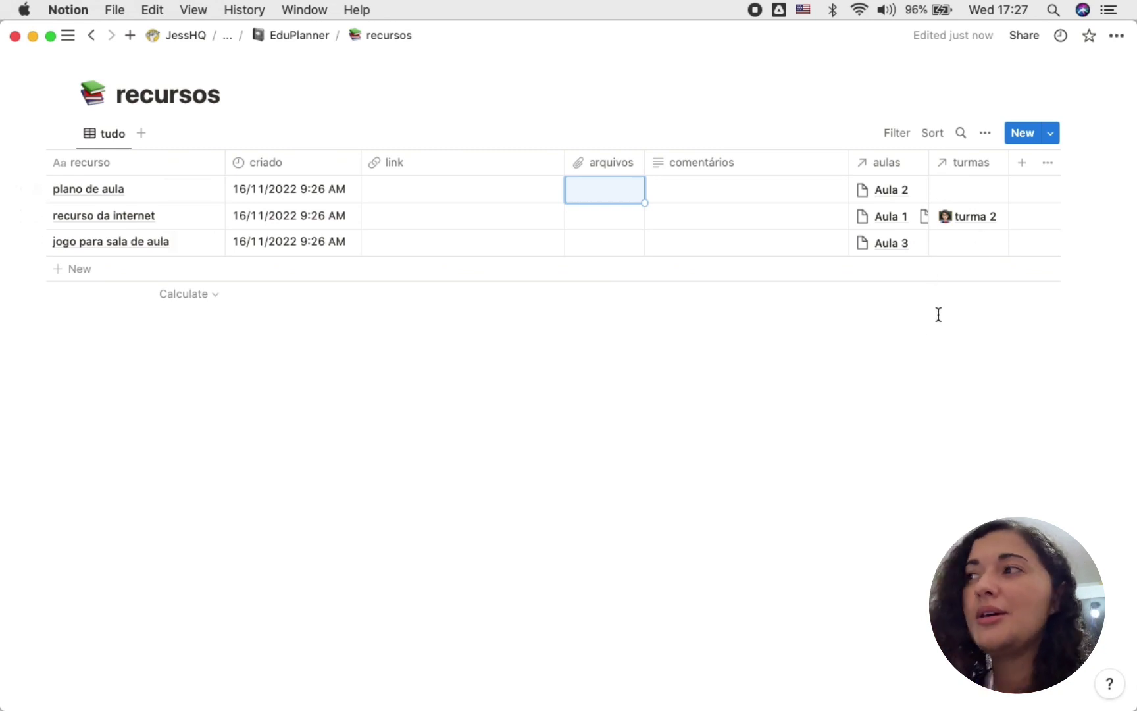
Open the plano de aula resource as a page, view its properties and empty content area, and close it.
{"action": "scroll", "coordinate": [702, 259], "scroll_direction": "left", "scroll_amount": 2}
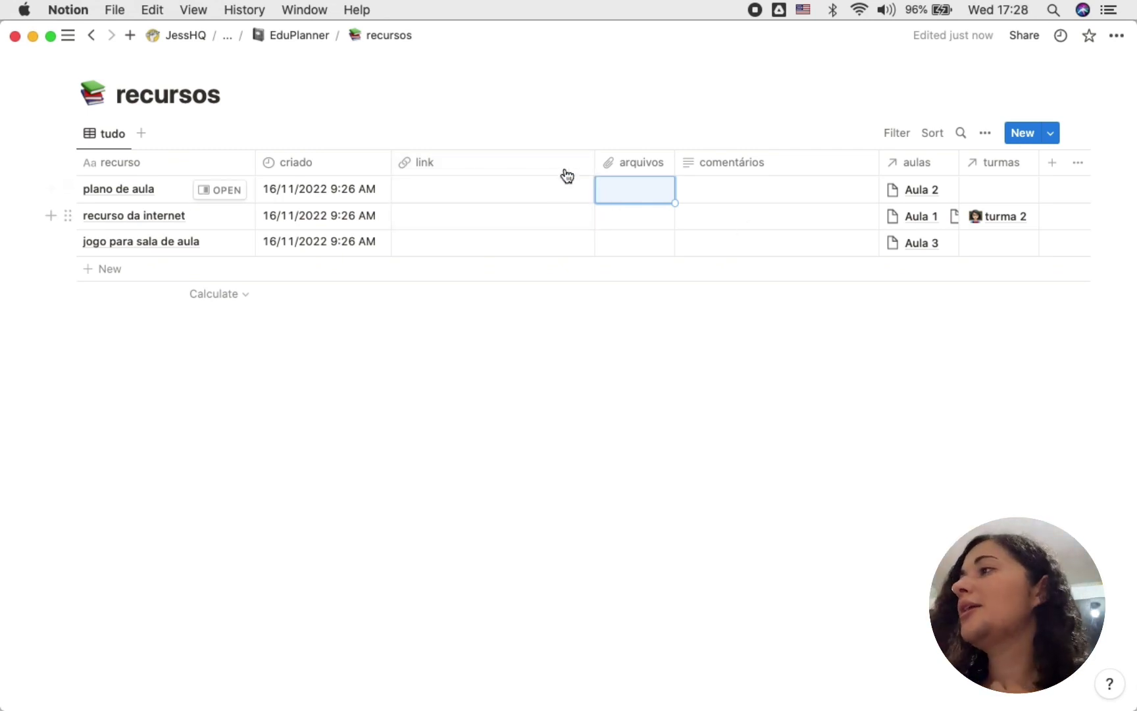
{"action": "left_click", "coordinate": [223, 191]}
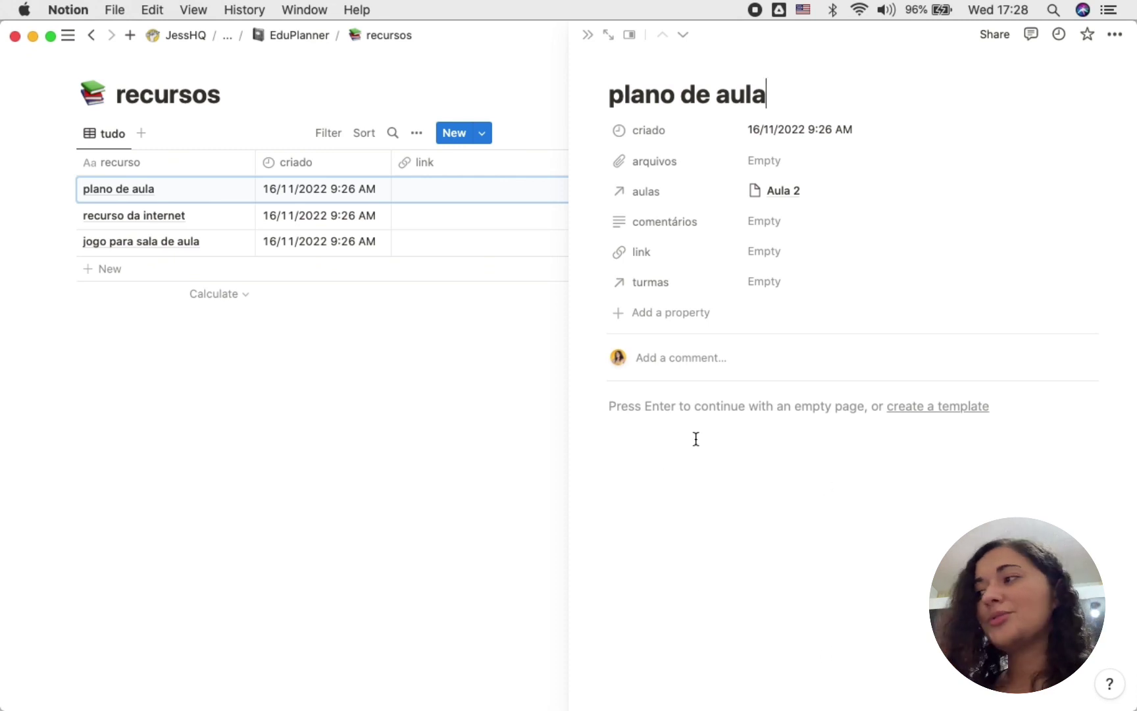
{"action": "left_click", "coordinate": [587, 38]}
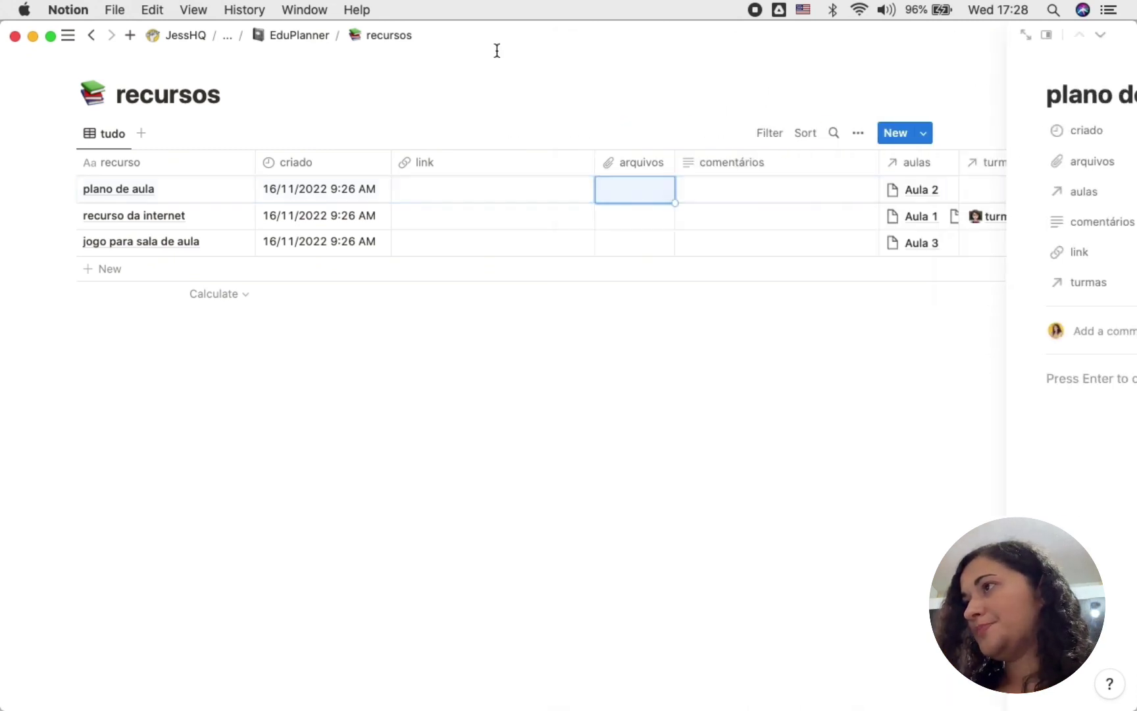
Return to the EduPlanner page and view the Turma gallery beside the calendar.
{"action": "left_click", "coordinate": [300, 36]}
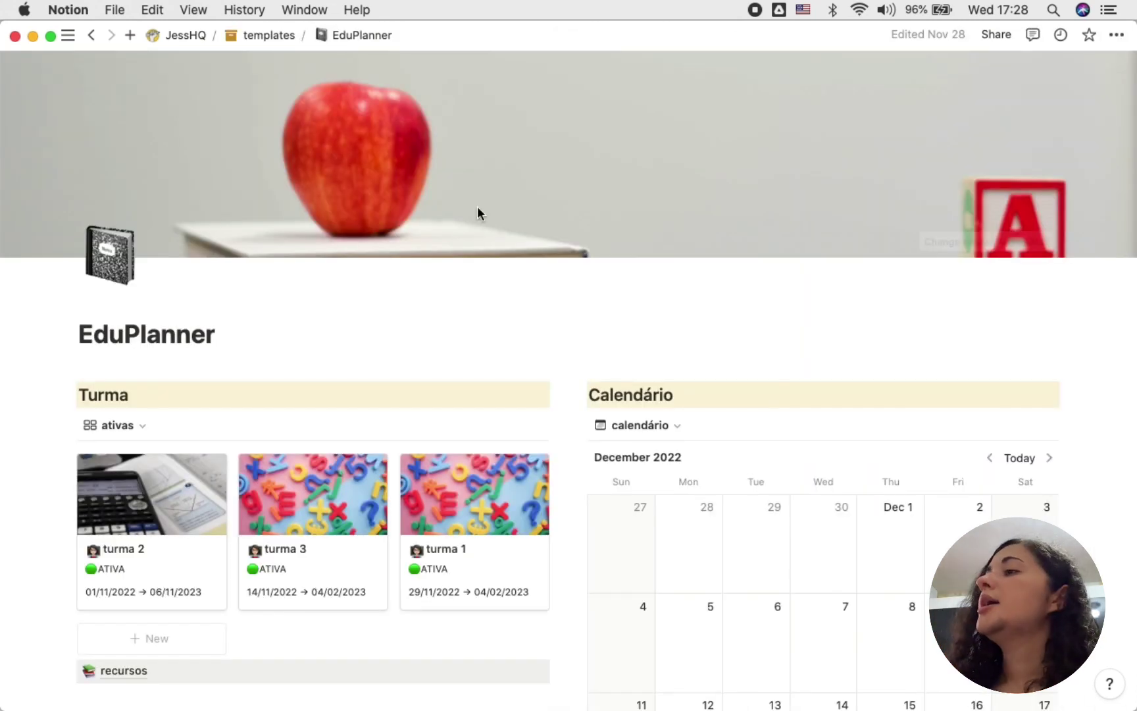
{"action": "scroll", "coordinate": [477, 217], "scroll_direction": "down", "scroll_amount": 5}
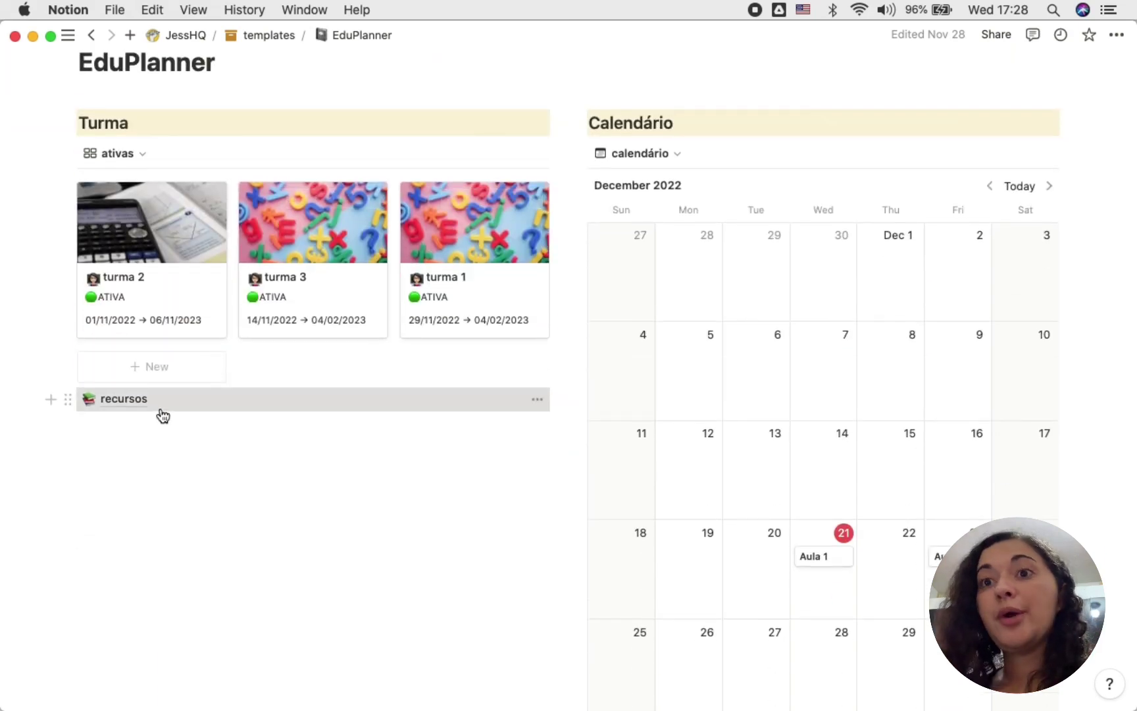
{"action": "scroll", "coordinate": [192, 427], "scroll_direction": "down", "scroll_amount": 5}
{"action": "scroll", "coordinate": [331, 321], "scroll_direction": "up", "scroll_amount": 5}
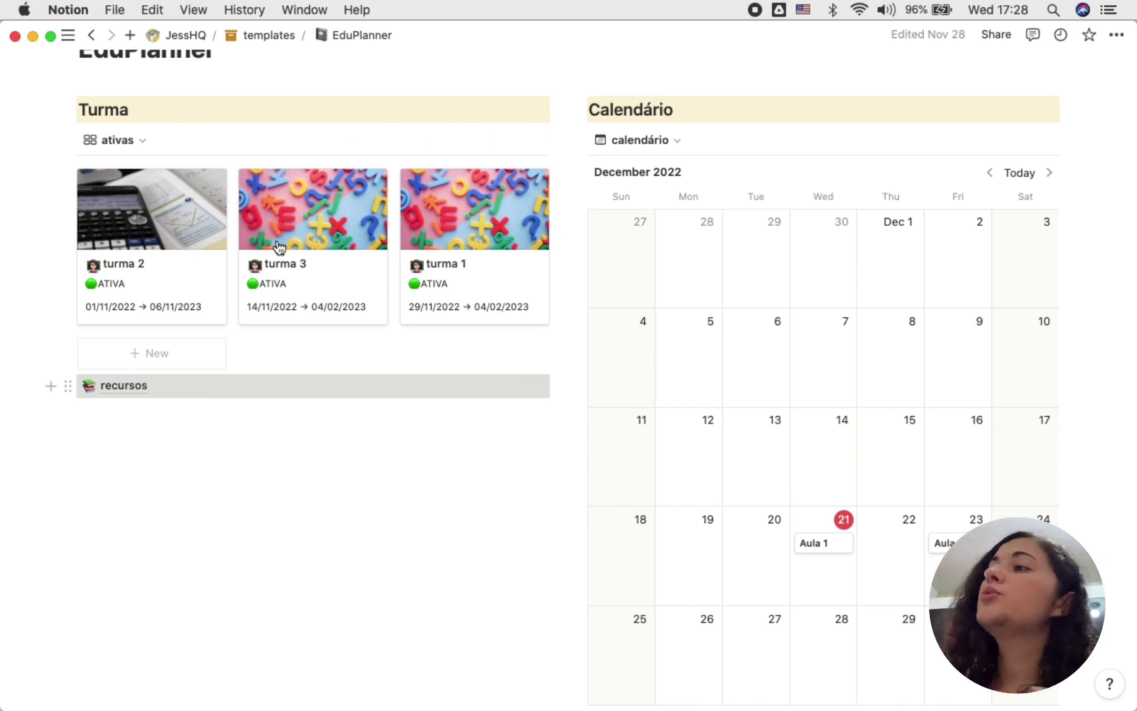
Open the turma 2 page and view the formula editor of its status property without changing it.
{"action": "left_click", "coordinate": [150, 244]}
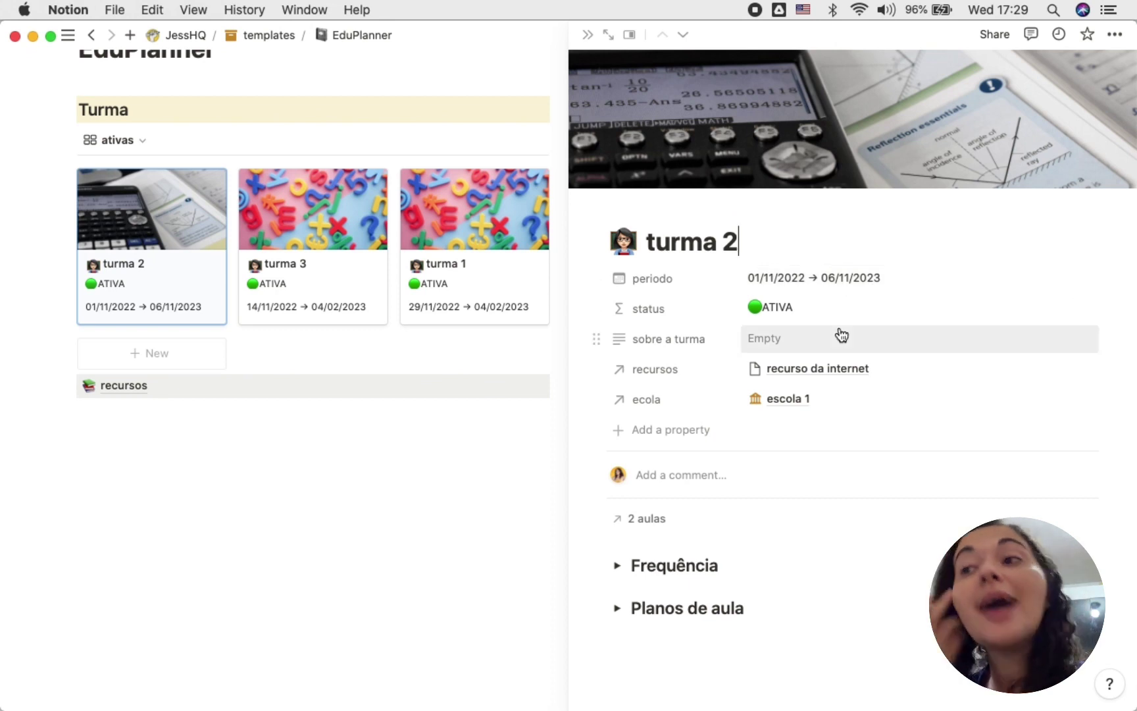
{"action": "left_click", "coordinate": [798, 301]}
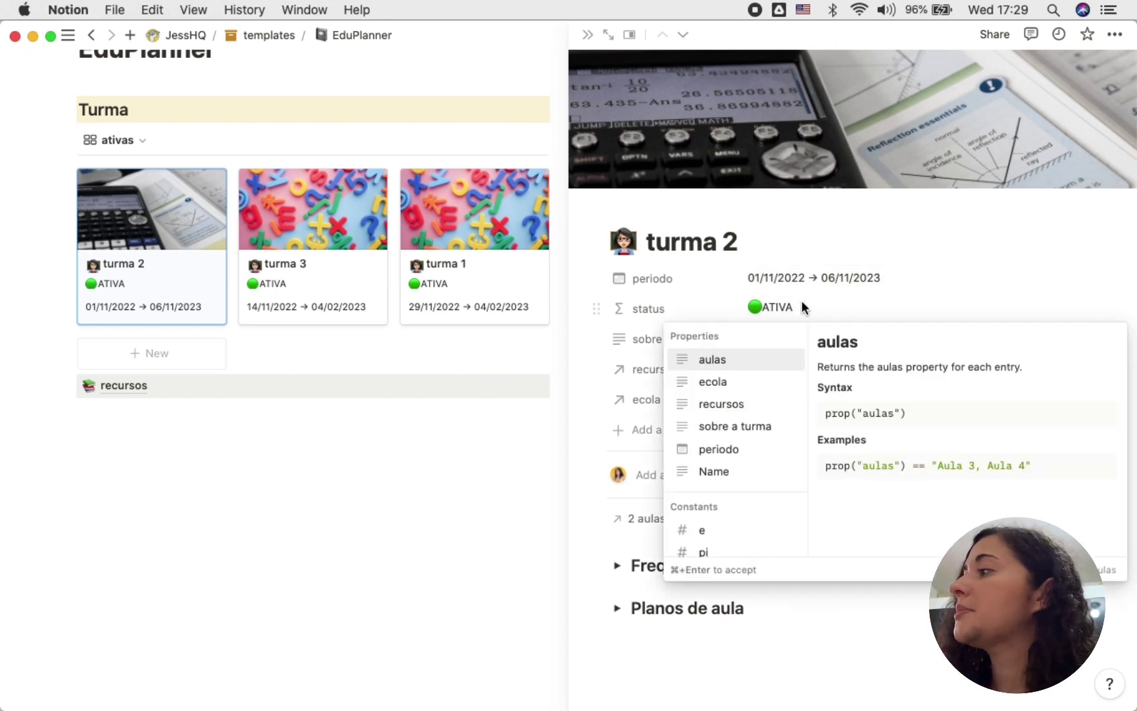
{"action": "key", "text": "Escape"}
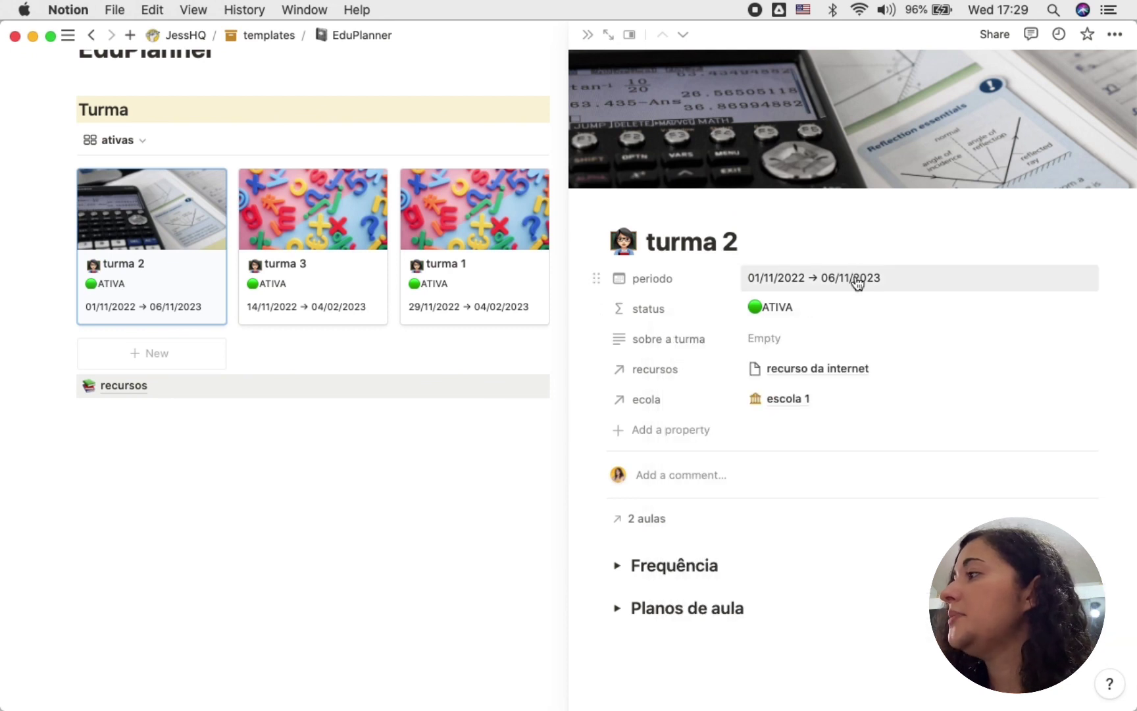
Set the end date of turma 2's periodo to 06/11/2022, and restore it to 06/11/2023.
{"action": "left_click", "coordinate": [854, 278]}
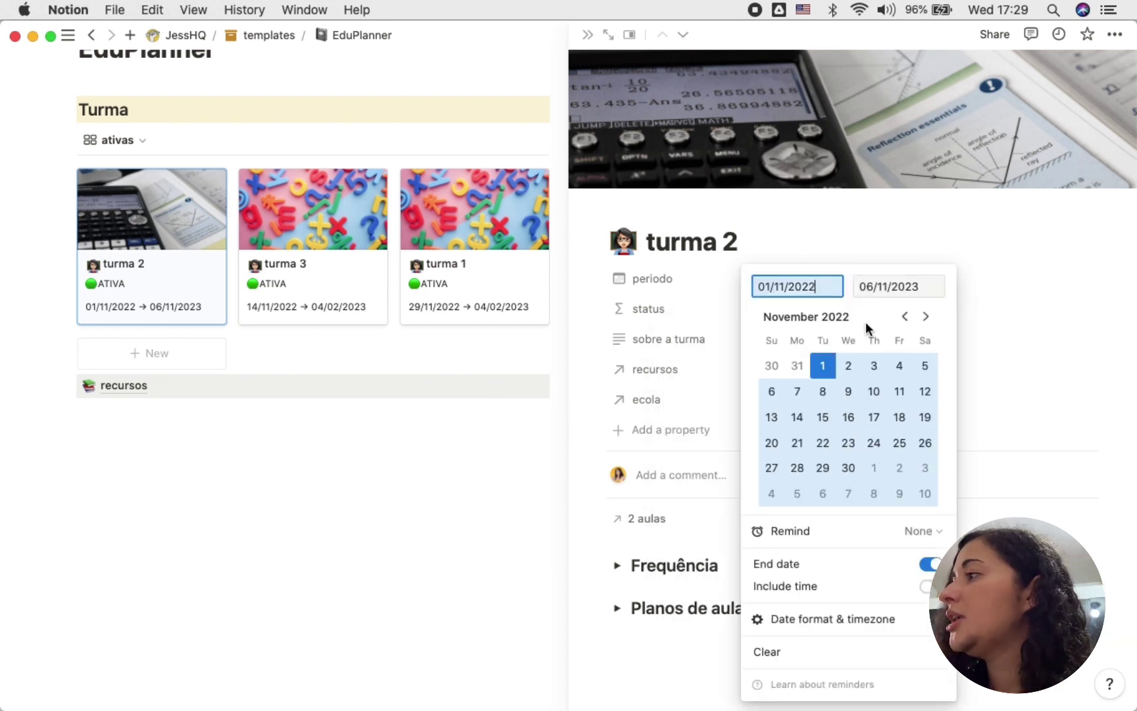
{"action": "left_click", "coordinate": [927, 284]}
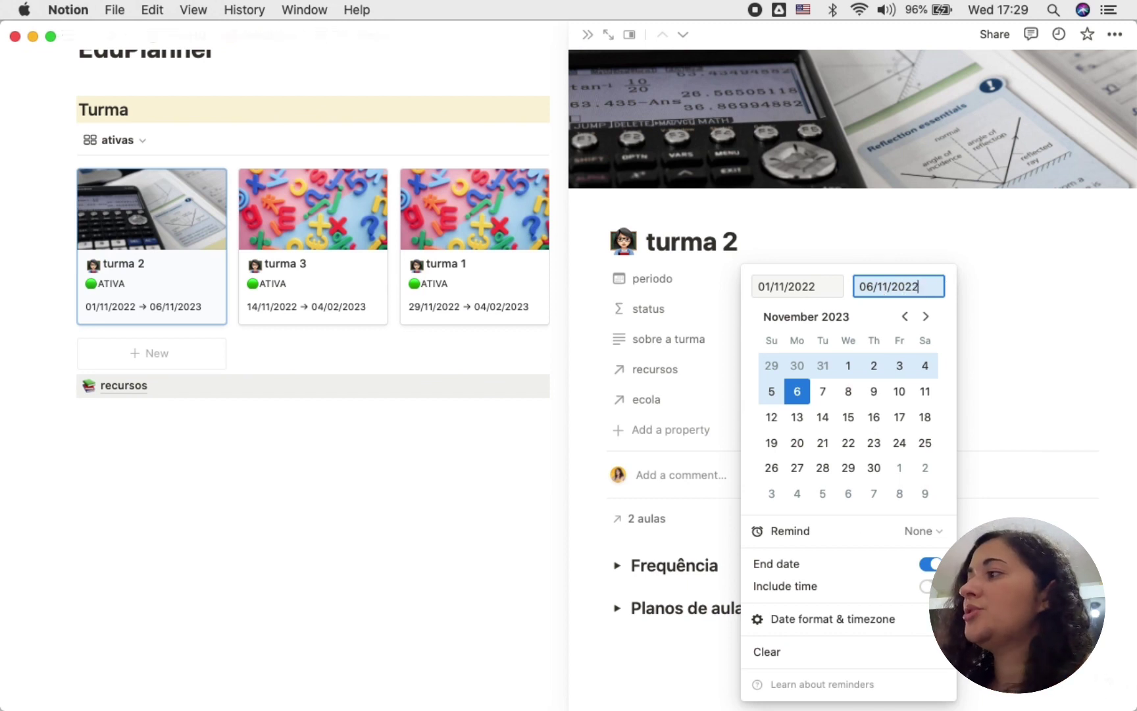
{"action": "type", "text": "2"}
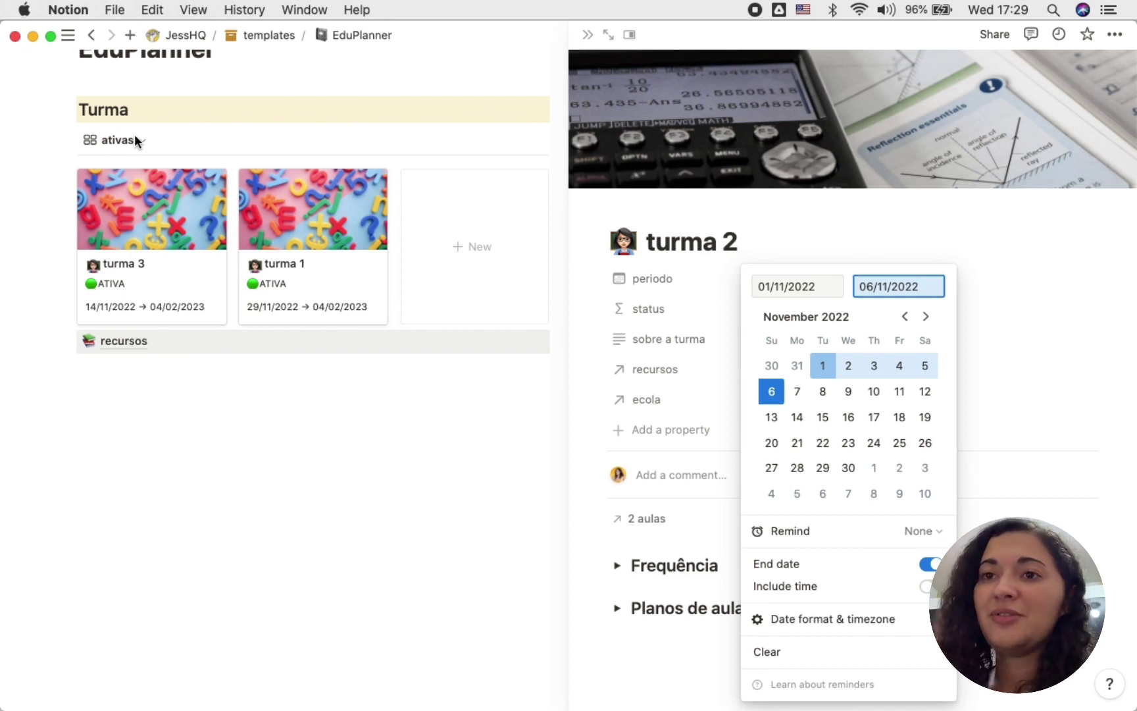
{"action": "left_click", "coordinate": [1000, 252]}
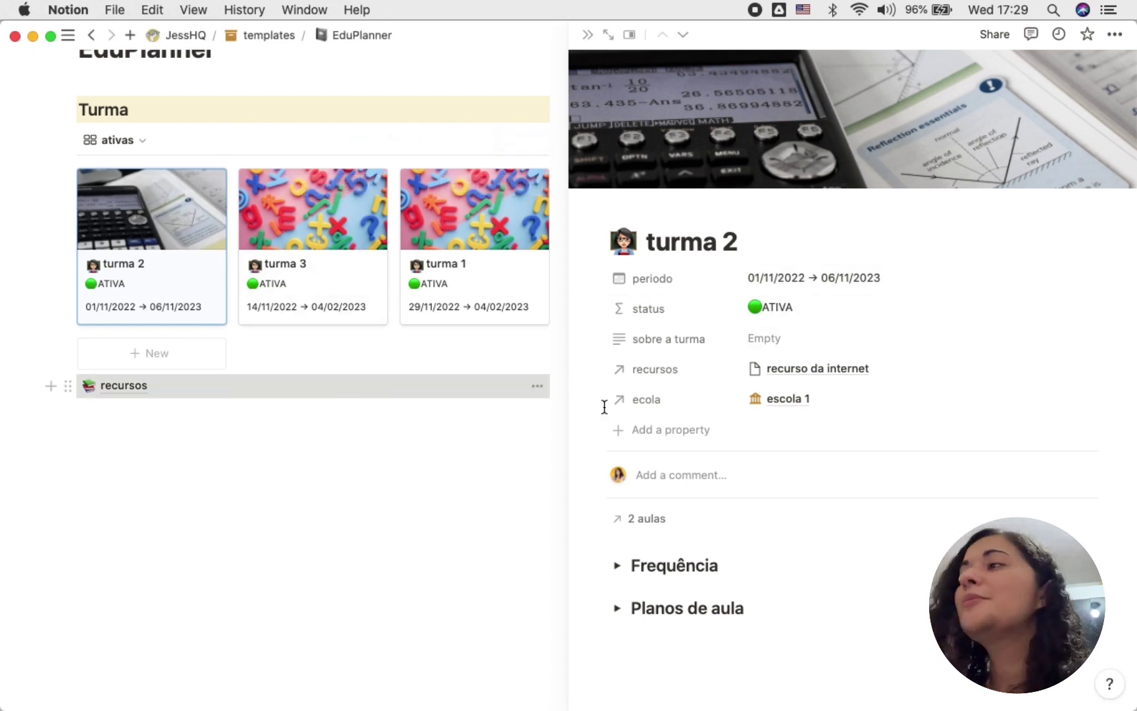
View the list of Turma gallery views, and open turma 2's sobre a turma field without entering any text.
{"action": "left_click", "coordinate": [132, 141]}
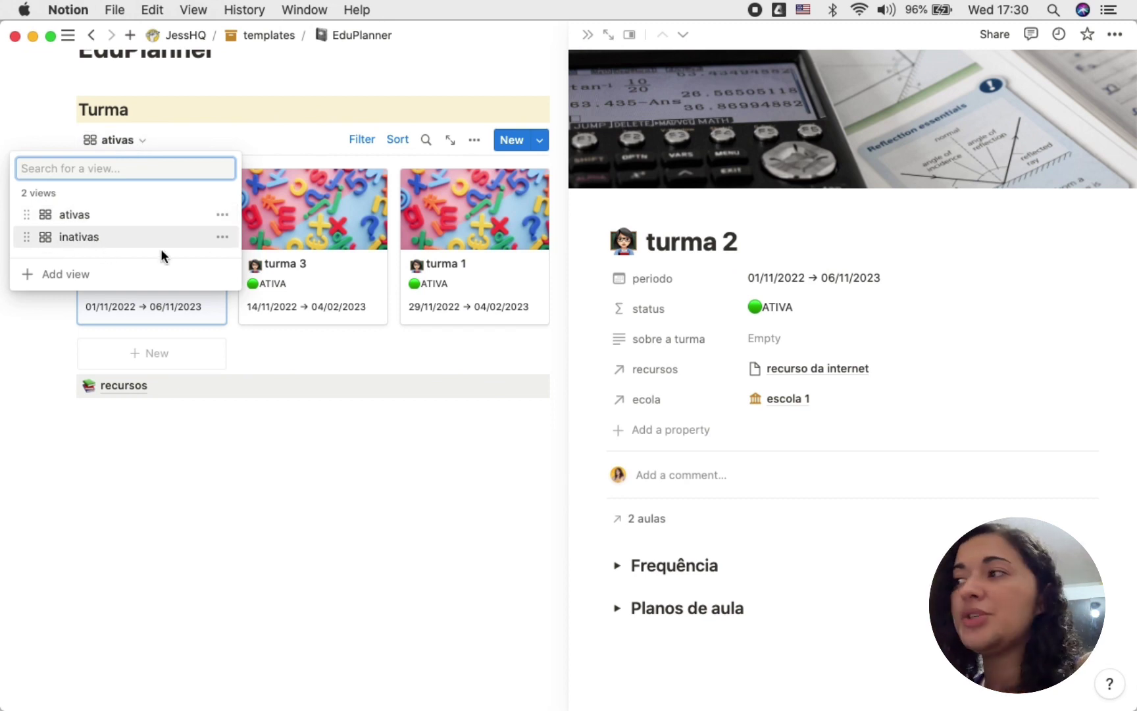
{"action": "left_click", "coordinate": [296, 160]}
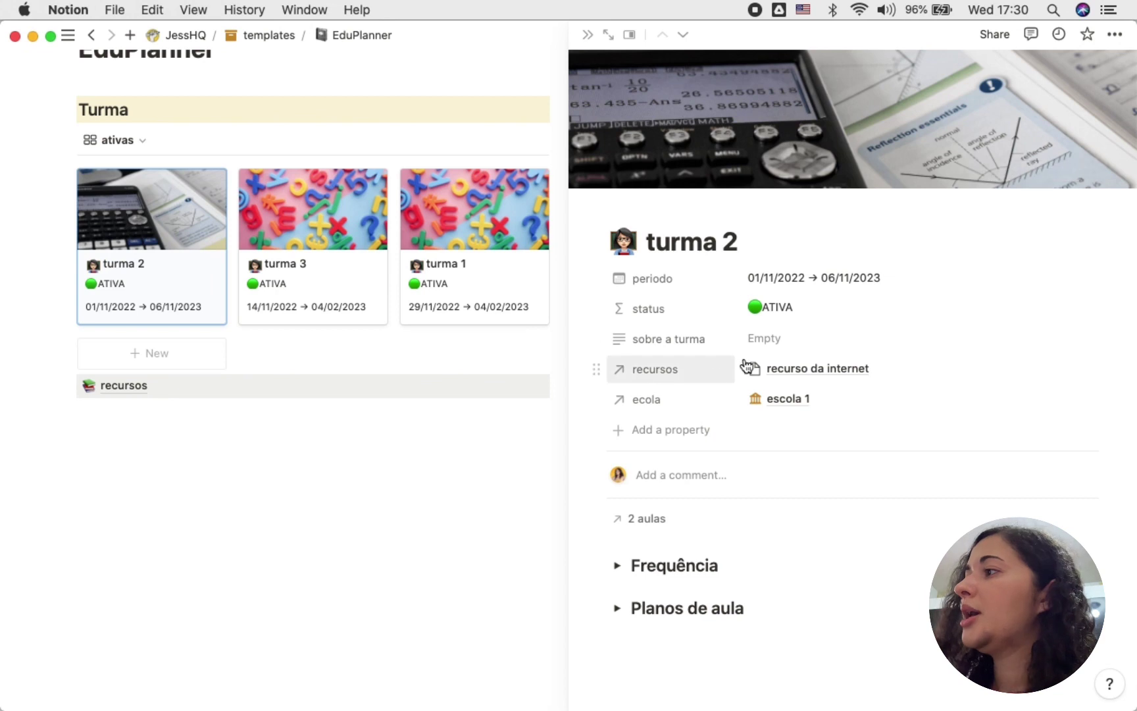
{"action": "left_click", "coordinate": [805, 339]}
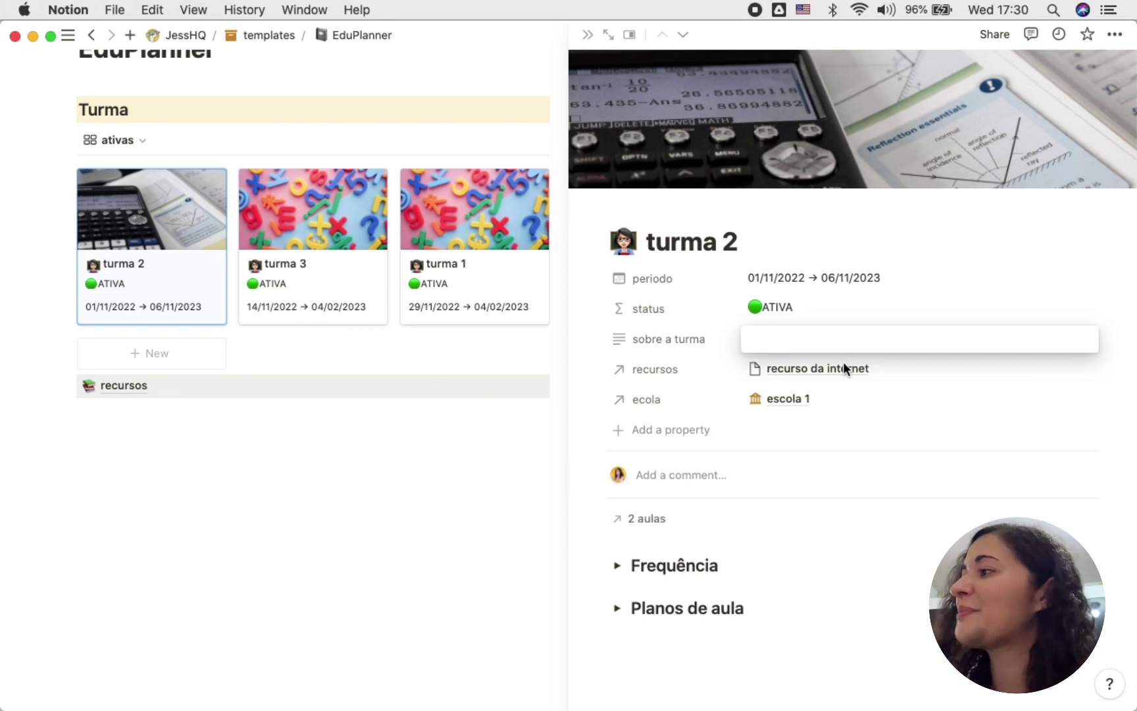
{"action": "left_click", "coordinate": [890, 231]}
{"action": "left_click", "coordinate": [781, 338]}
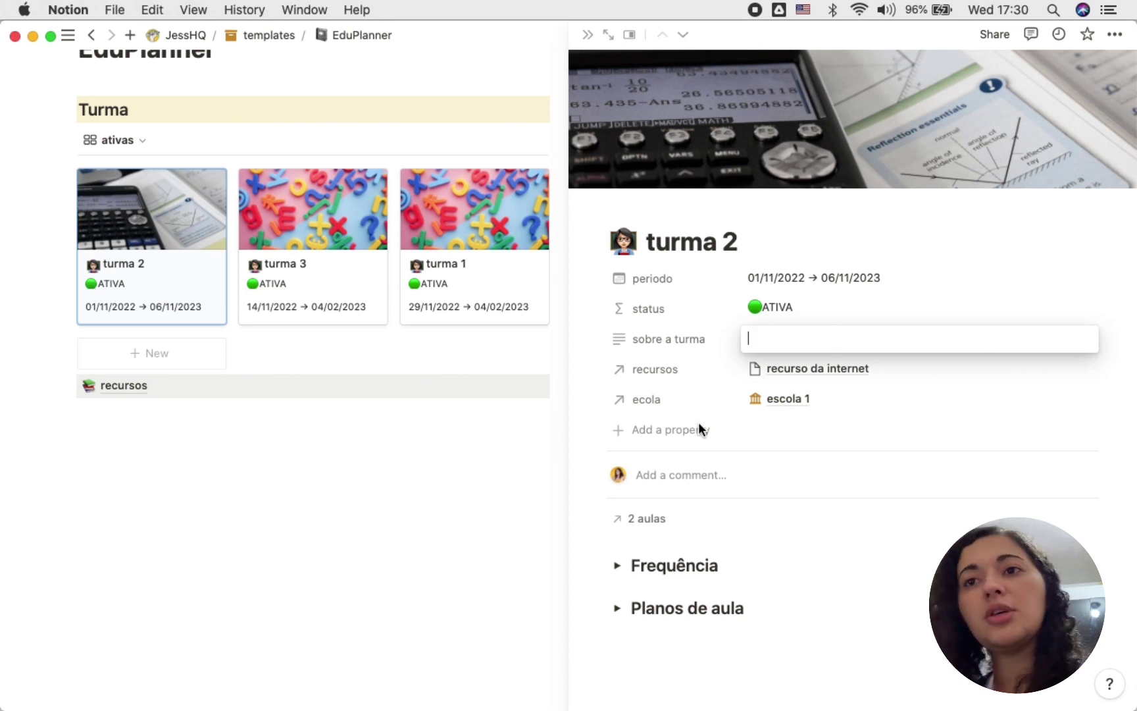
{"action": "mouse_move", "coordinate": [697, 709]}
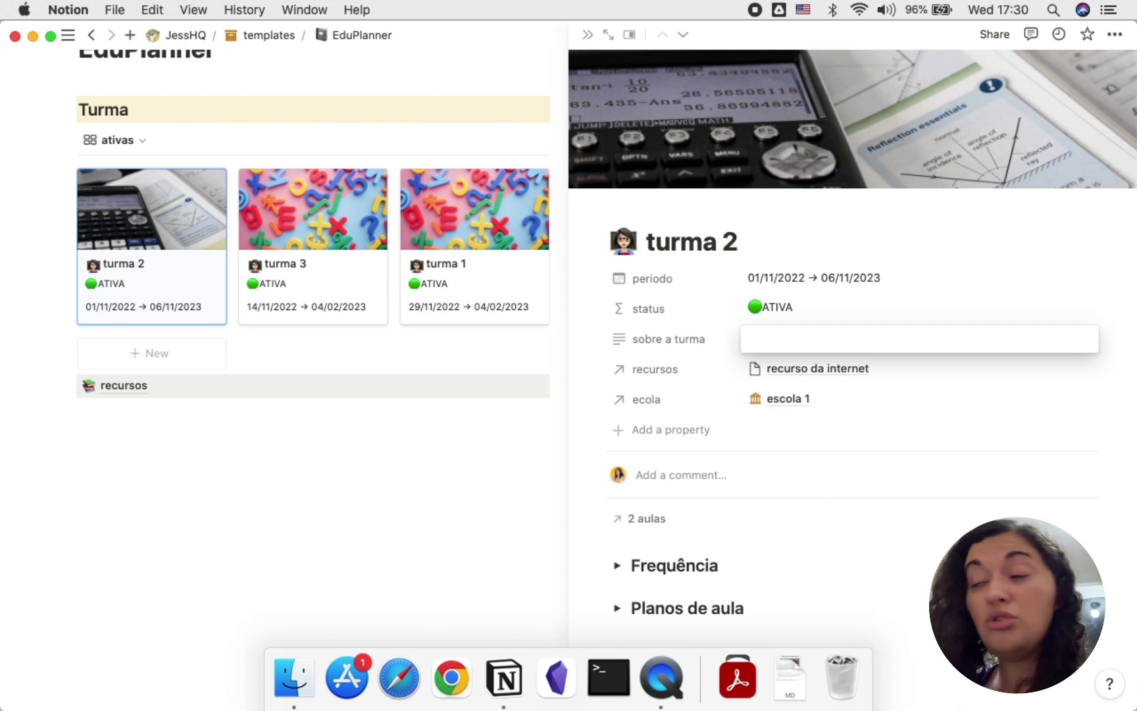
{"action": "left_click", "coordinate": [933, 459]}
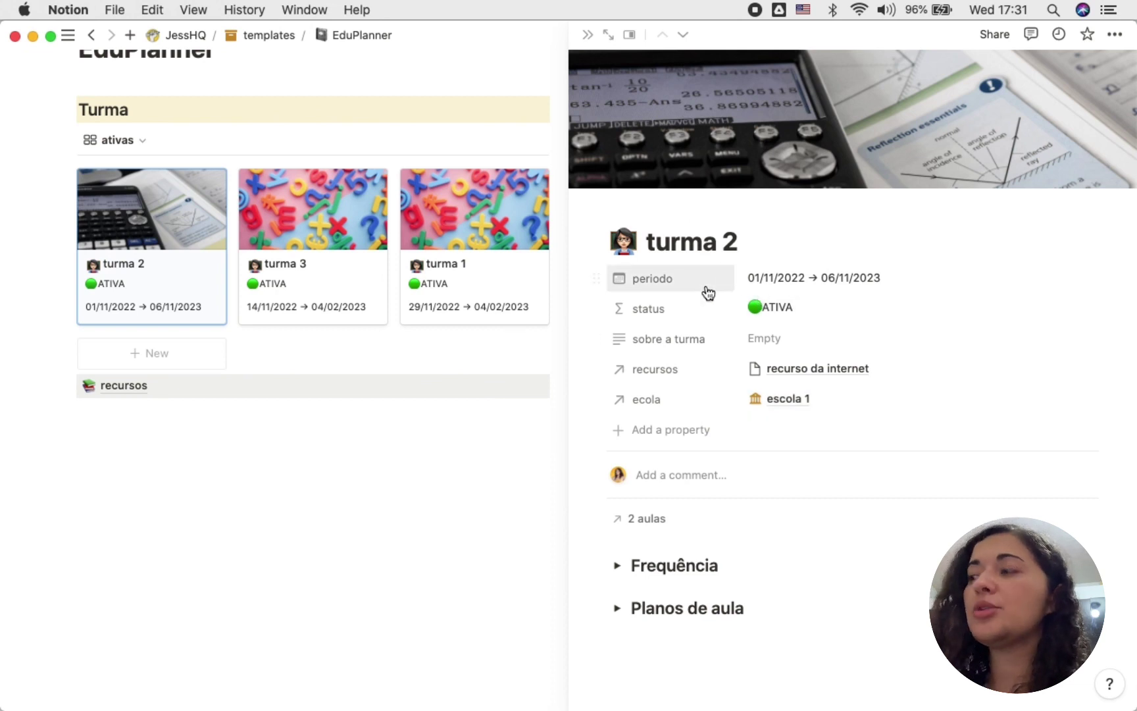
Expand the Frequência section of the turma 2 page to show its attendance table.
{"action": "scroll", "coordinate": [604, 523], "scroll_direction": "down", "scroll_amount": 1}
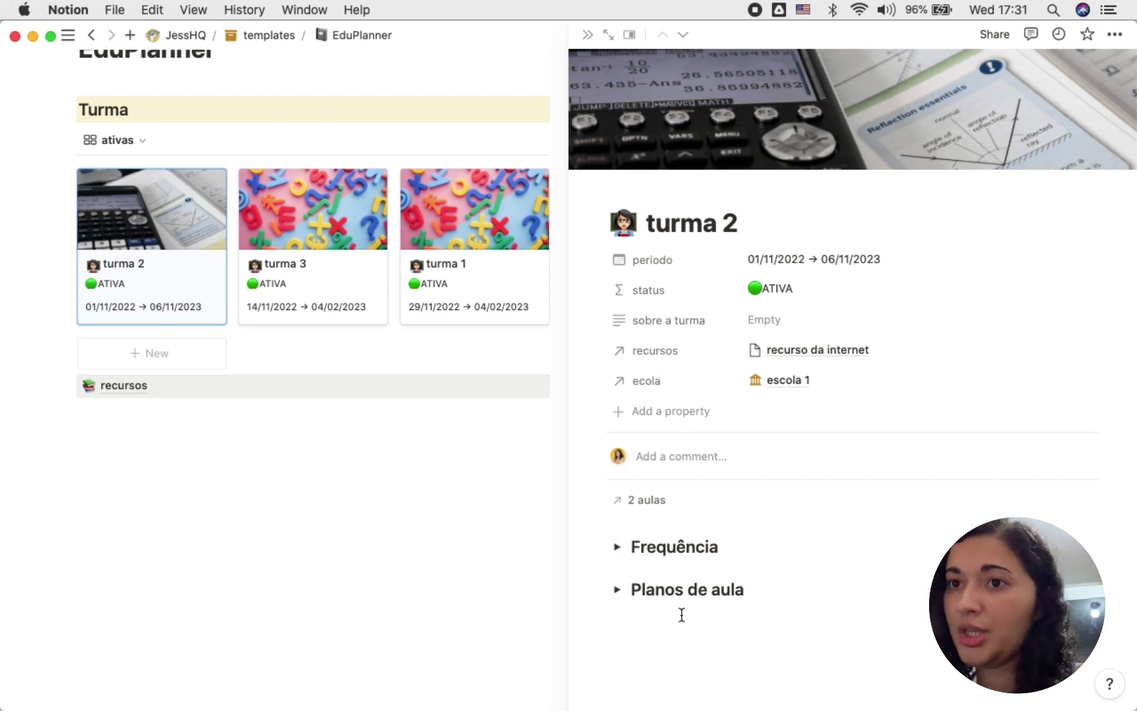
{"action": "left_click", "coordinate": [619, 549]}
{"action": "scroll", "coordinate": [678, 576], "scroll_direction": "down", "scroll_amount": 5}
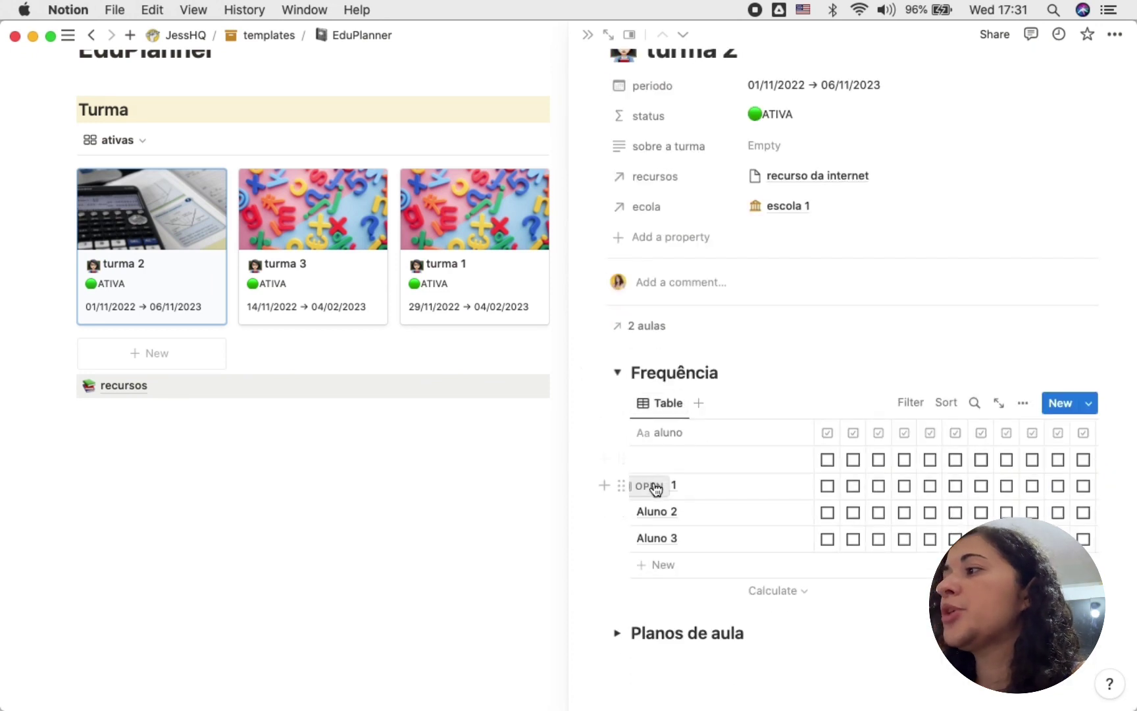
Examine the attendance table's checkbox columns from first to last, including the name and options of a date column.
{"action": "left_click", "coordinate": [828, 434]}
{"action": "left_click", "coordinate": [855, 436]}
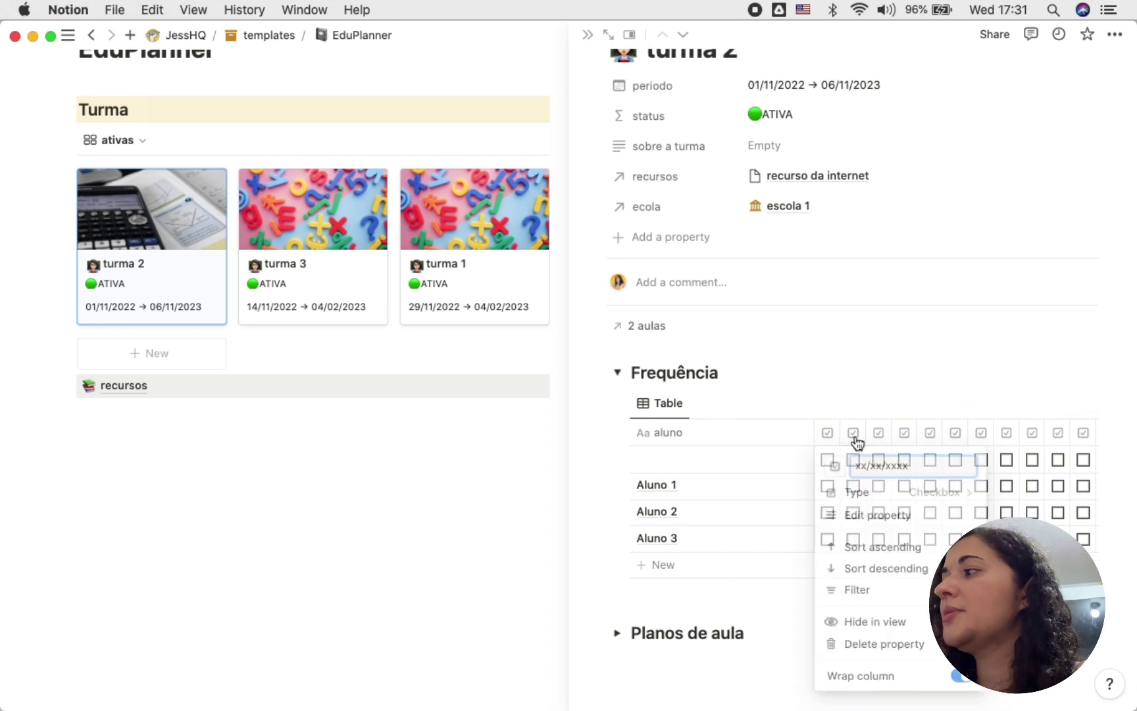
{"action": "scroll", "coordinate": [1059, 437], "scroll_direction": "right", "scroll_amount": 2}
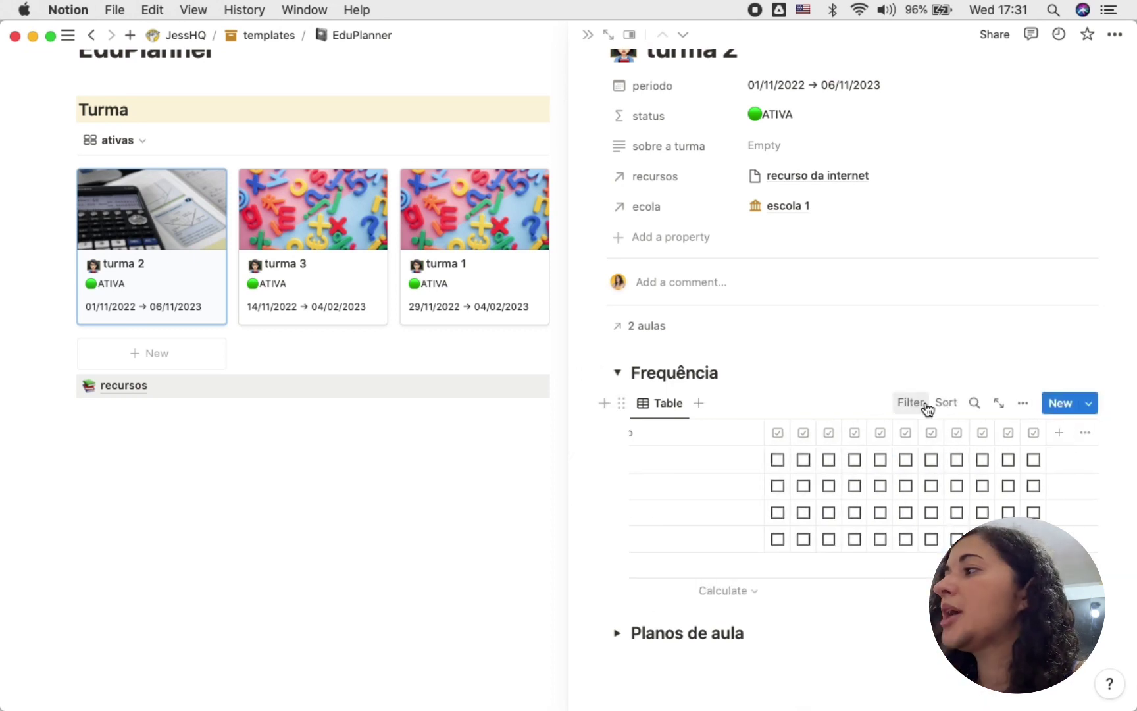
{"action": "scroll", "coordinate": [853, 456], "scroll_direction": "left", "scroll_amount": 3}
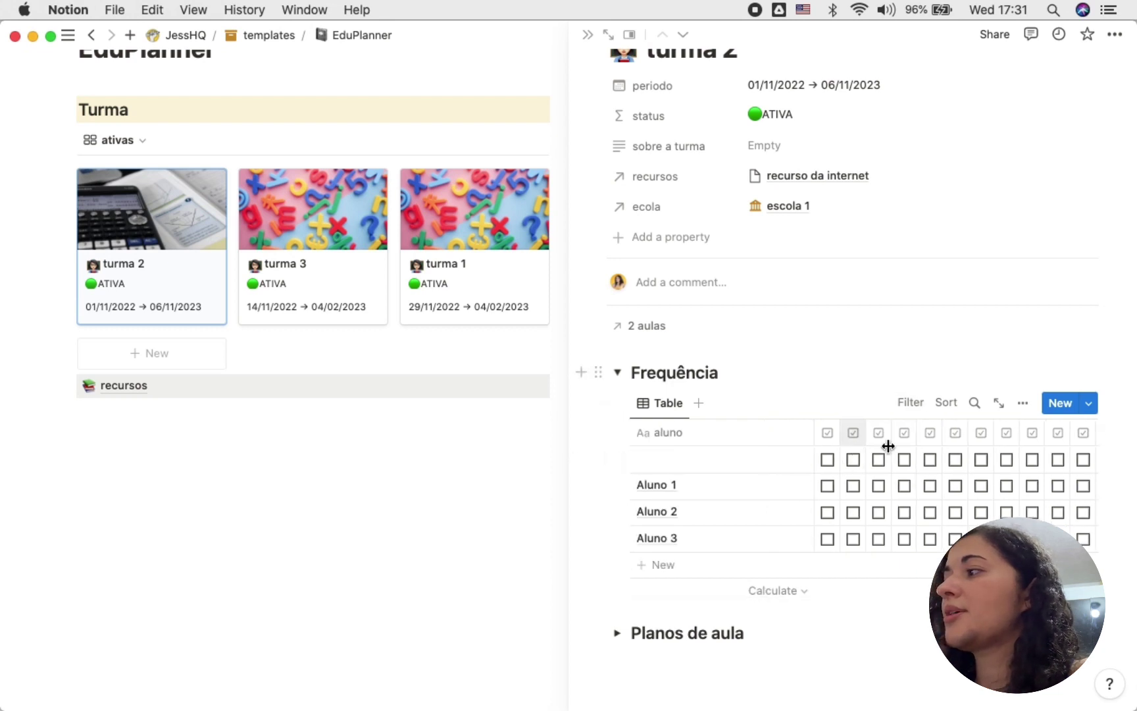
{"action": "scroll", "coordinate": [1010, 465], "scroll_direction": "right", "scroll_amount": 3}
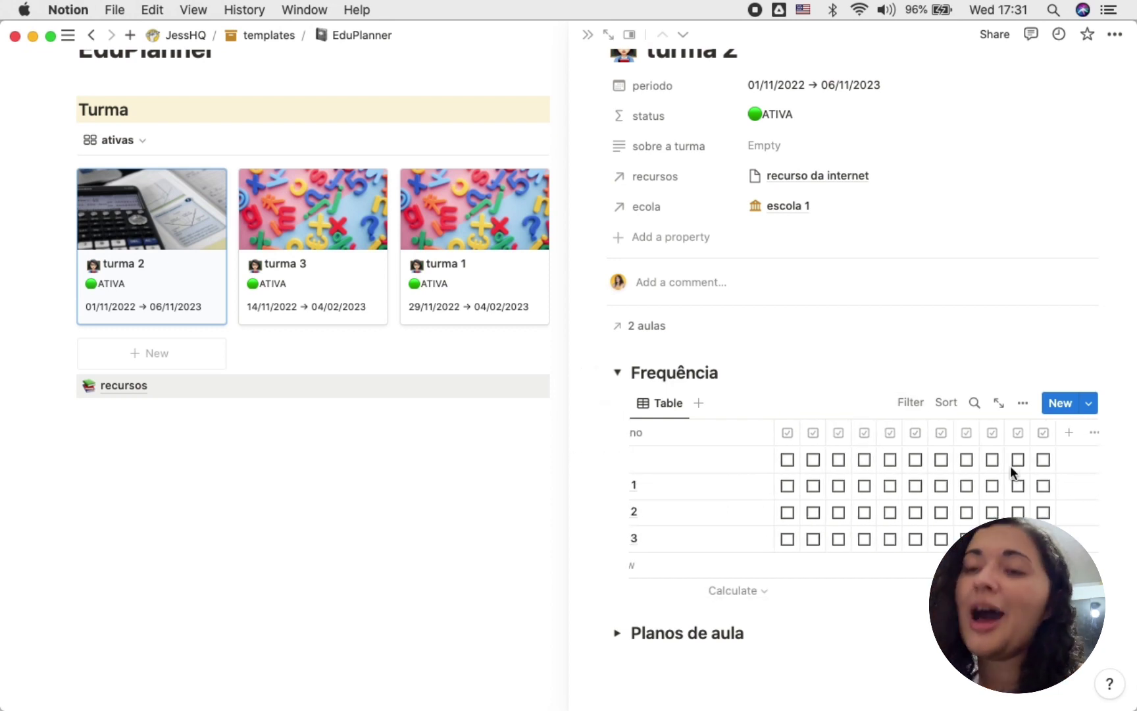
{"action": "scroll", "coordinate": [1010, 465], "scroll_direction": "left", "scroll_amount": 3}
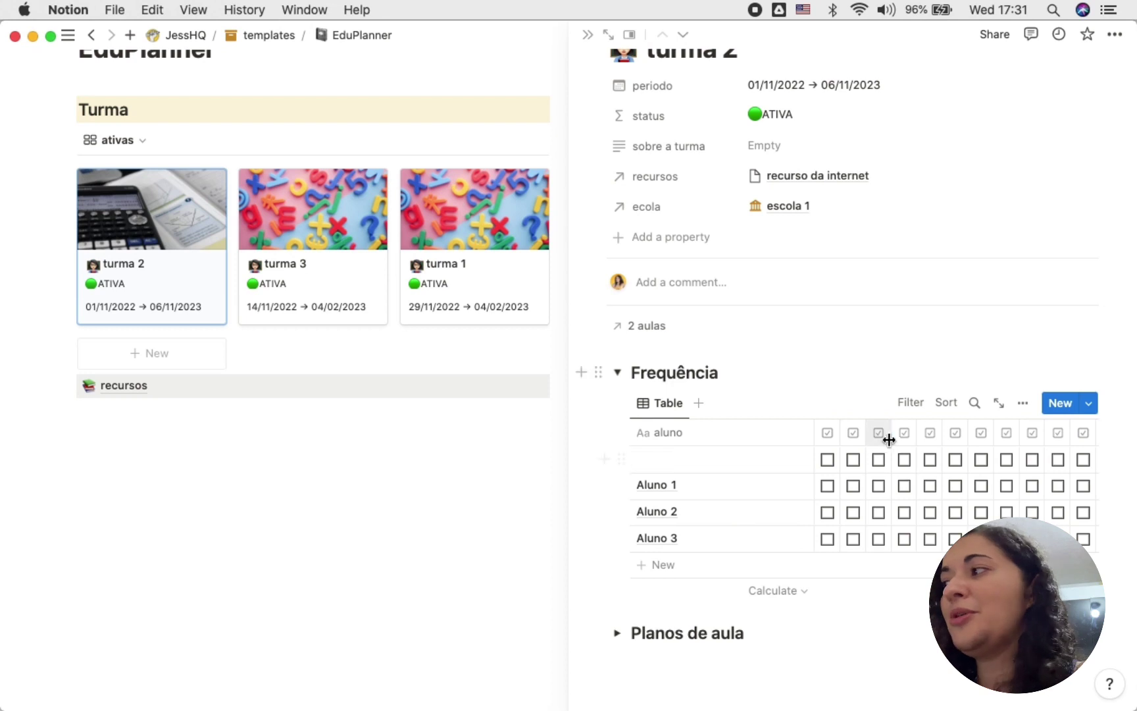
{"action": "left_click_drag", "start_coordinate": [888, 440], "coordinate": [838, 446]}
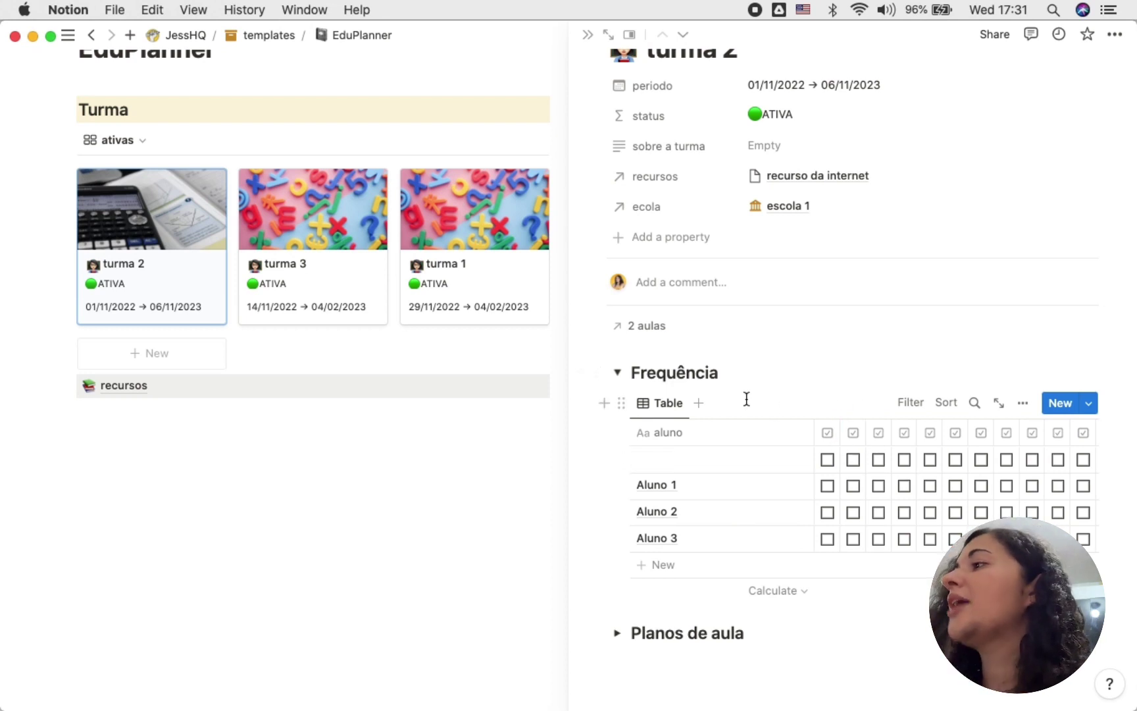
Duplicate the Frequência table view, keep the copy's default name, and close its view options.
{"action": "left_click", "coordinate": [670, 405]}
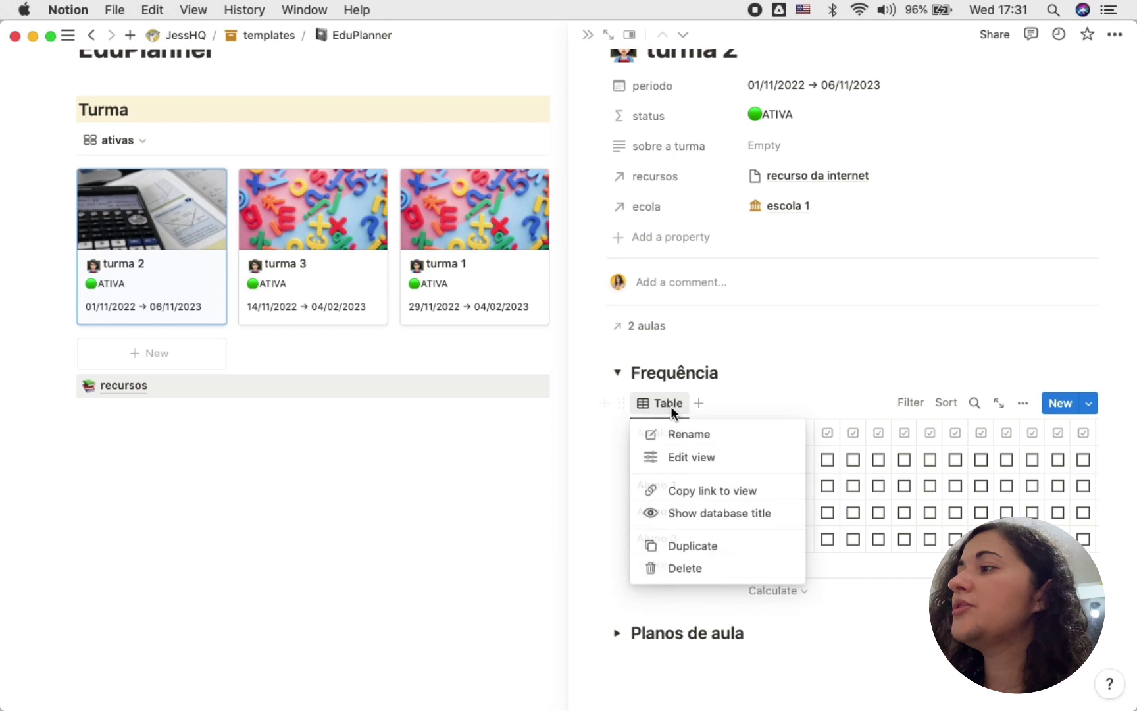
{"action": "left_click", "coordinate": [729, 398]}
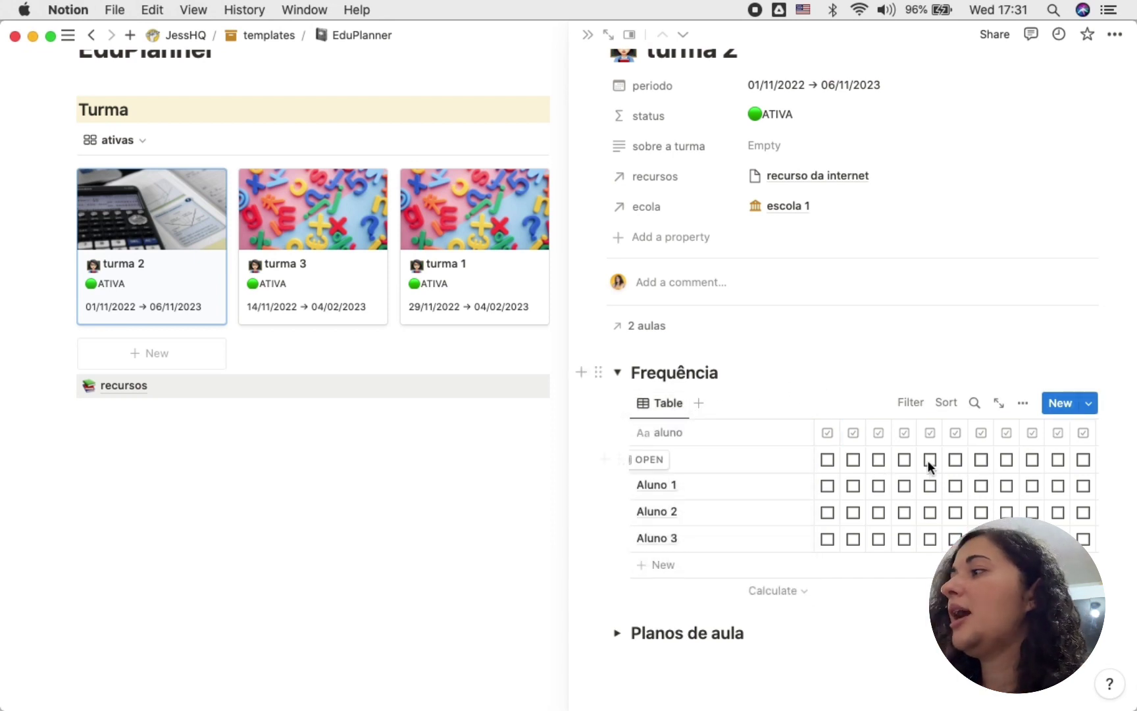
{"action": "scroll", "coordinate": [927, 460], "scroll_direction": "right", "scroll_amount": 2}
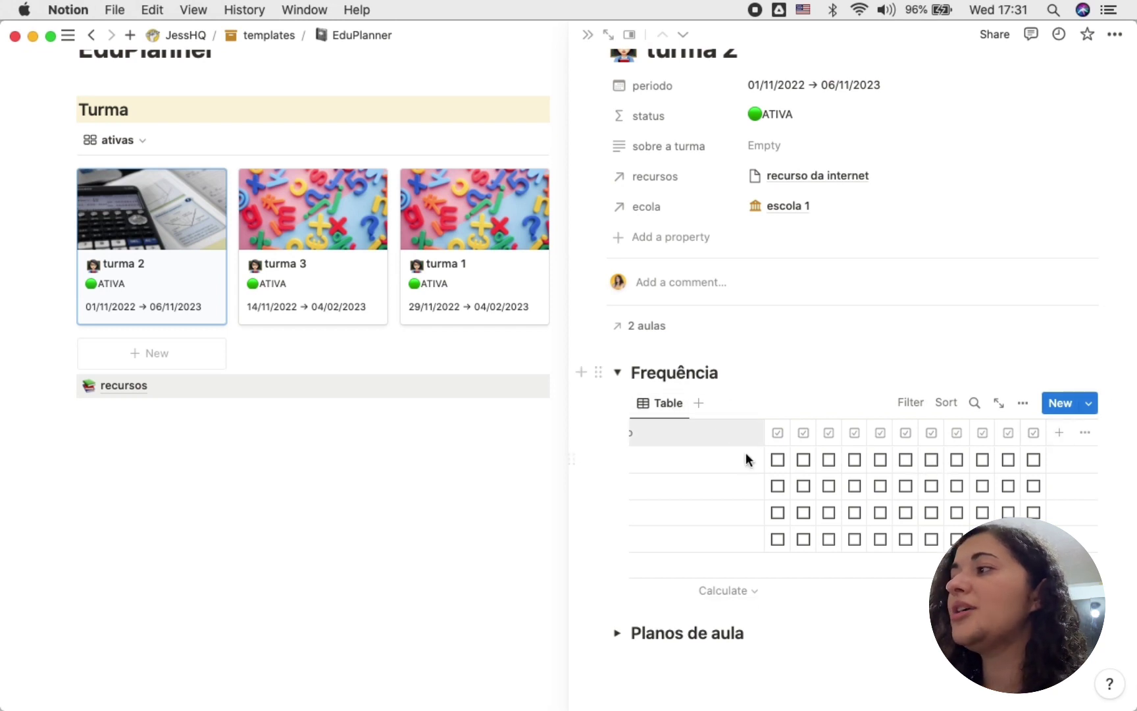
{"action": "left_click", "coordinate": [666, 408]}
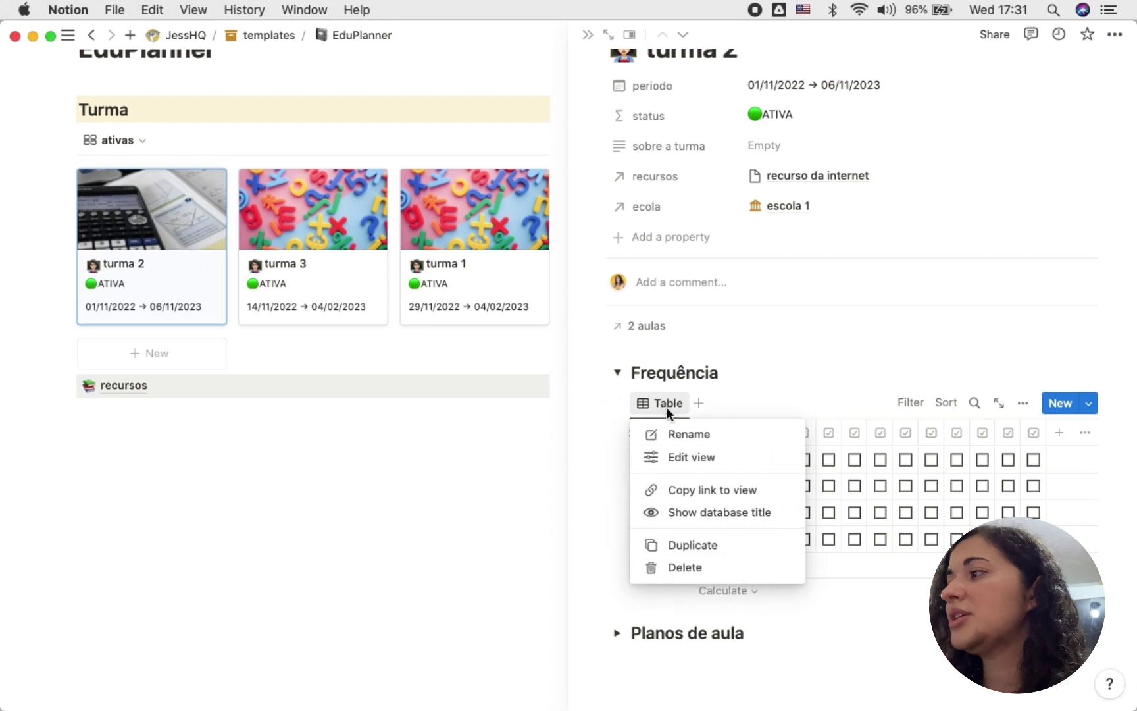
{"action": "left_click", "coordinate": [897, 488]}
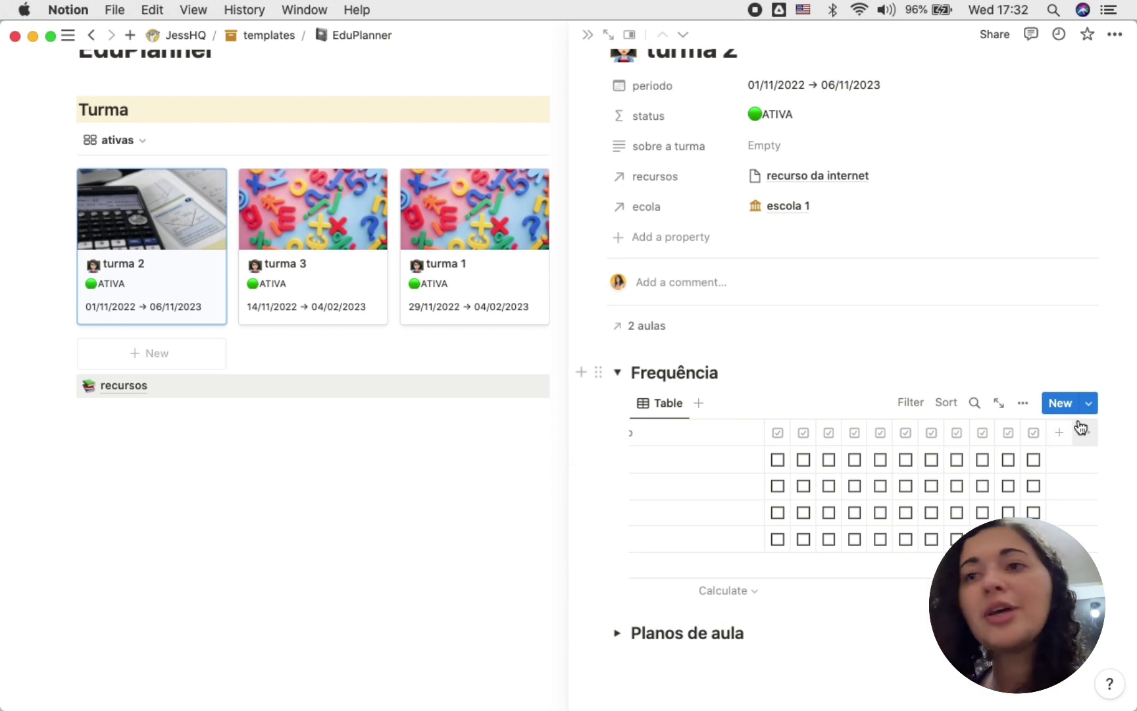
{"action": "left_click", "coordinate": [672, 401]}
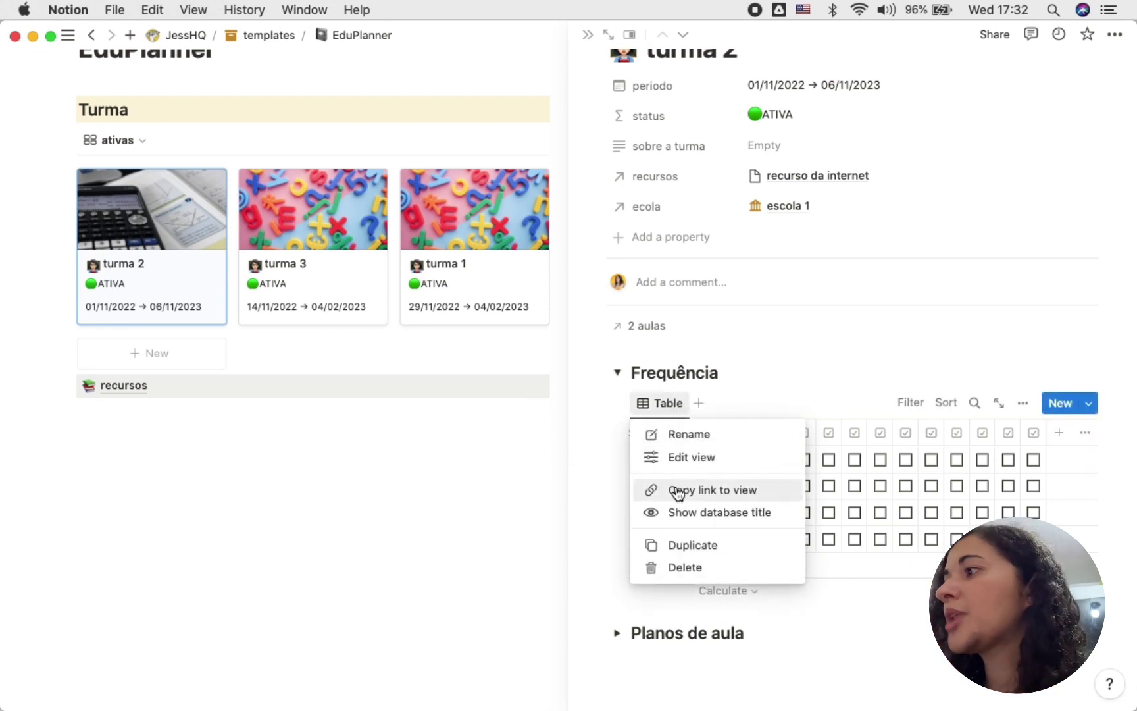
{"action": "left_click", "coordinate": [671, 546]}
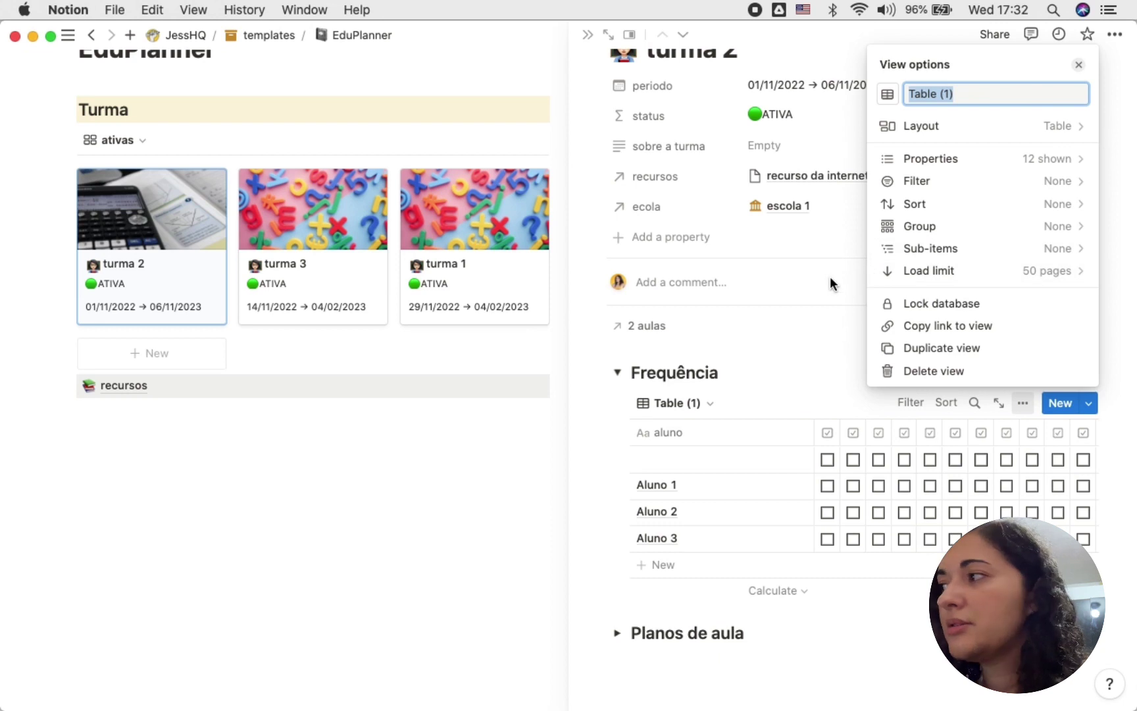
{"action": "left_click", "coordinate": [825, 329]}
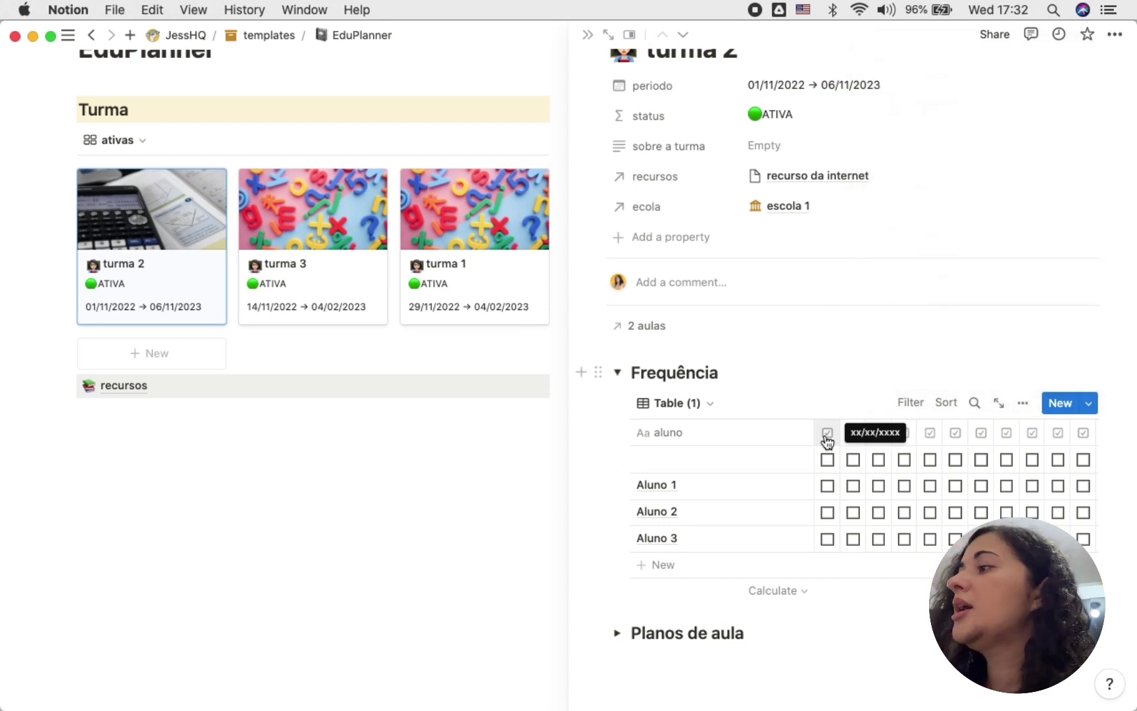
View the name and property options of the first checkbox column in the duplicated Frequência view without changing them.
{"action": "left_click", "coordinate": [827, 435]}
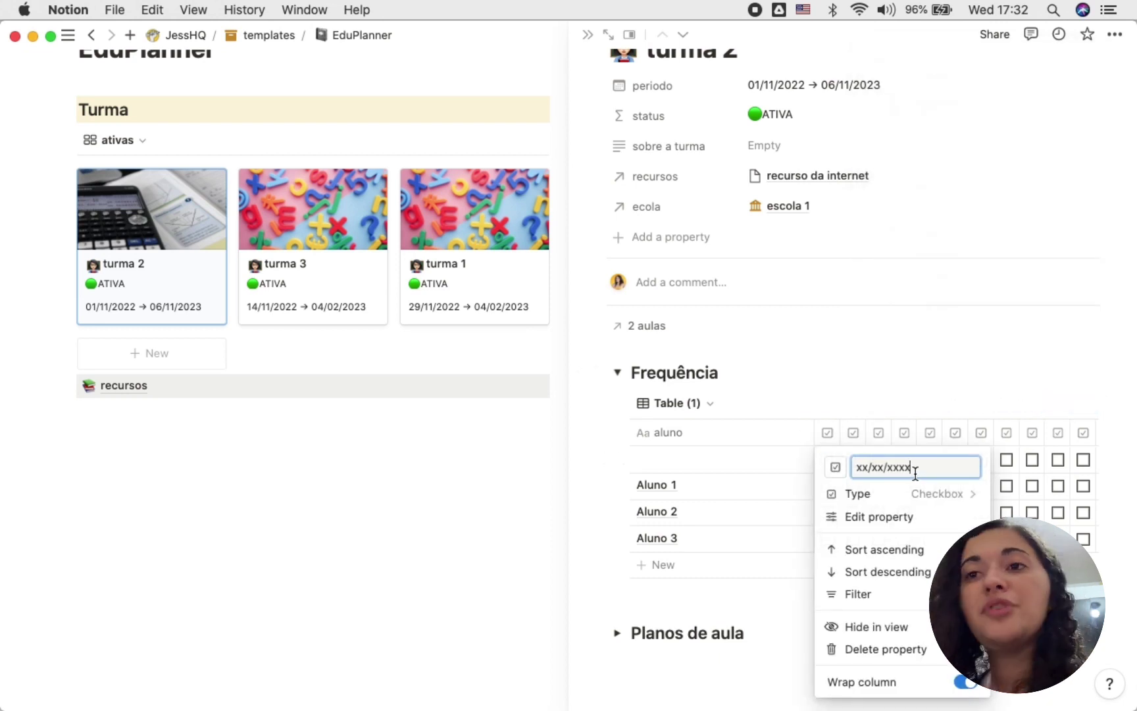
{"action": "left_click", "coordinate": [787, 400]}
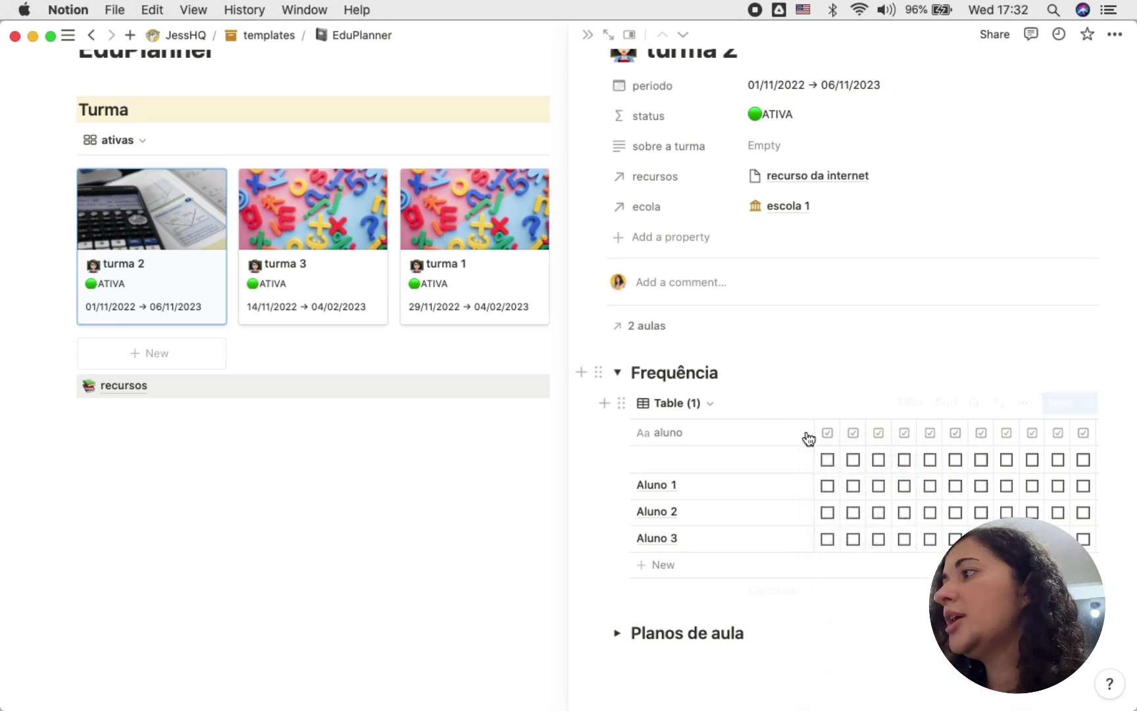
{"action": "left_click", "coordinate": [828, 433]}
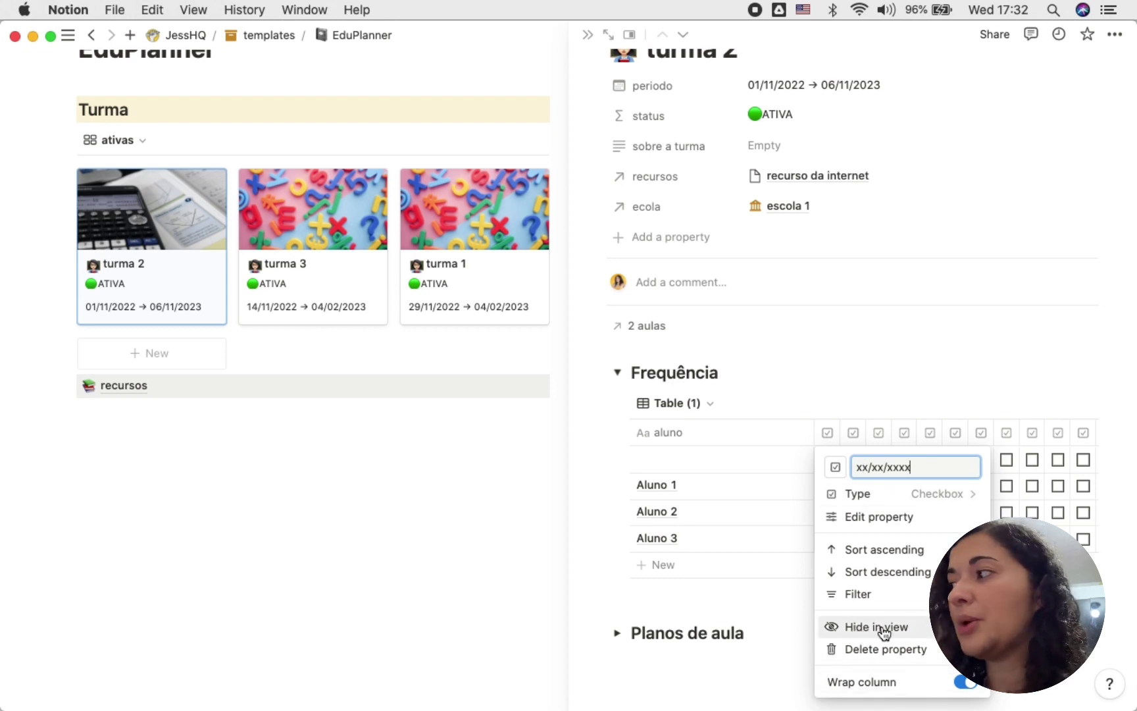
{"action": "left_click", "coordinate": [886, 432]}
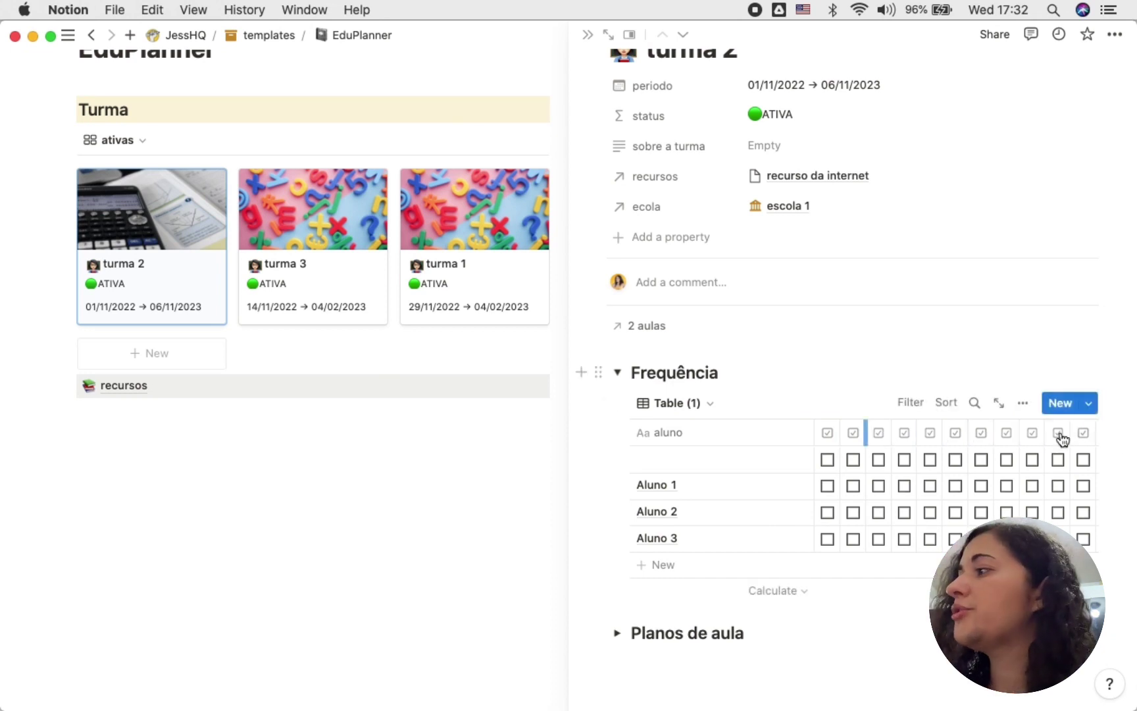
Delete the duplicated Table (1) view from the Frequência section of the turma 2 page.
{"action": "scroll", "coordinate": [1021, 462], "scroll_direction": "right", "scroll_amount": 3}
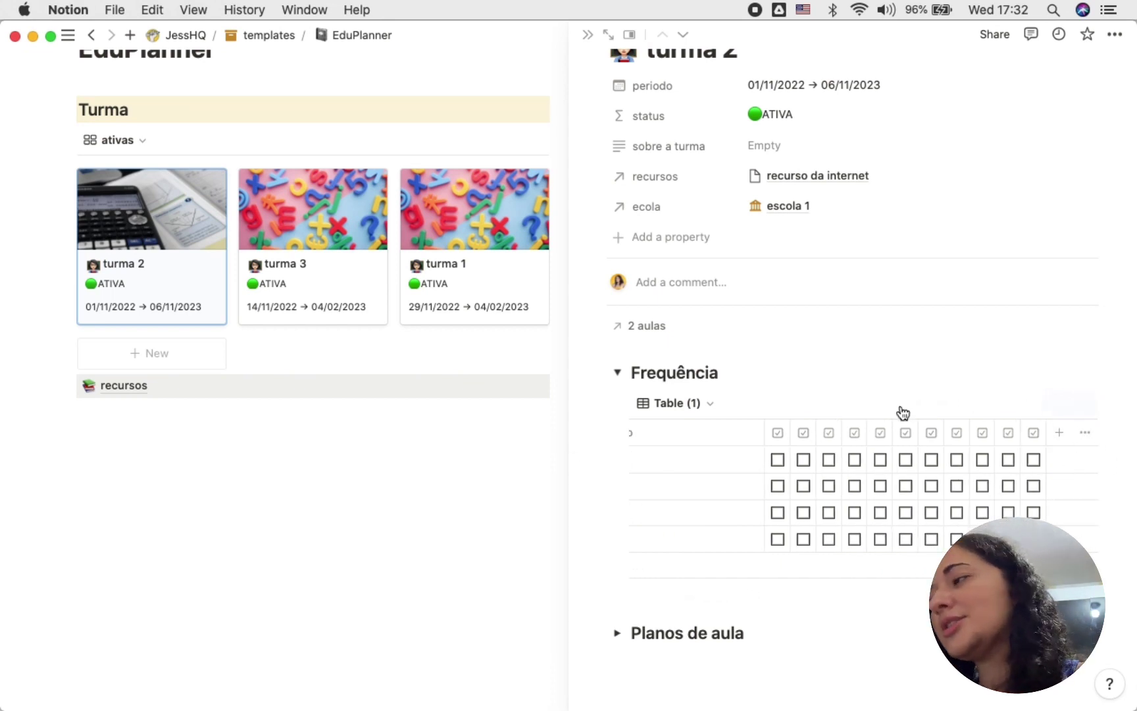
{"action": "left_click", "coordinate": [684, 404]}
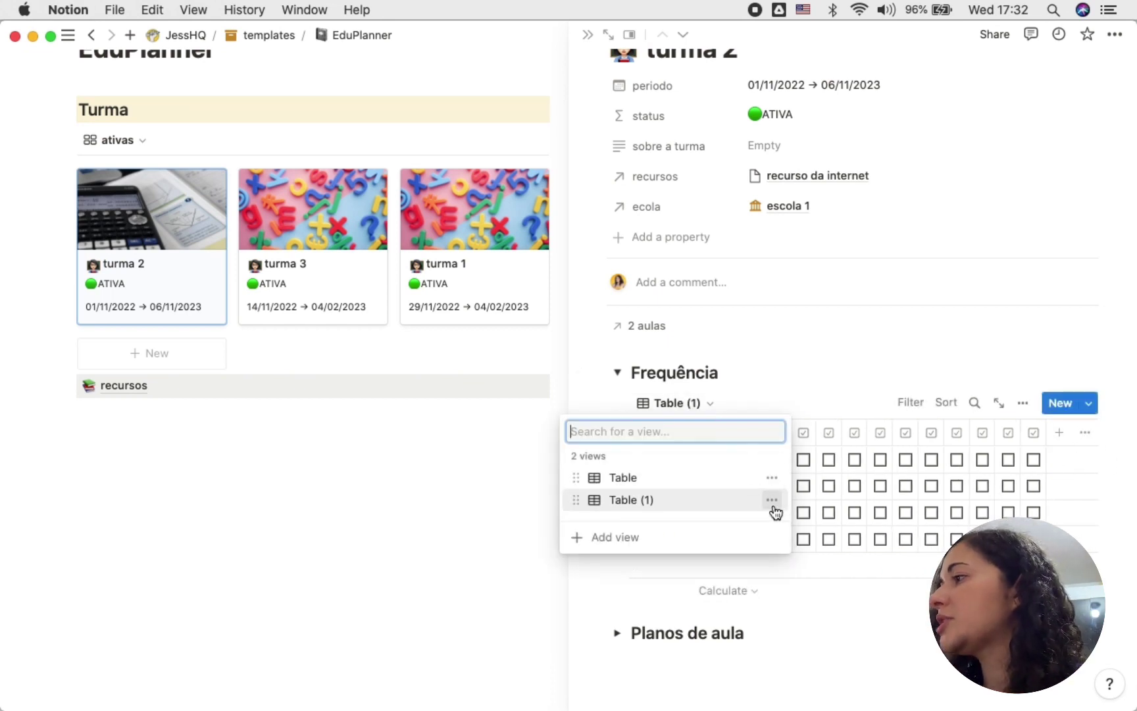
{"action": "left_click", "coordinate": [771, 500]}
{"action": "left_click", "coordinate": [737, 657]}
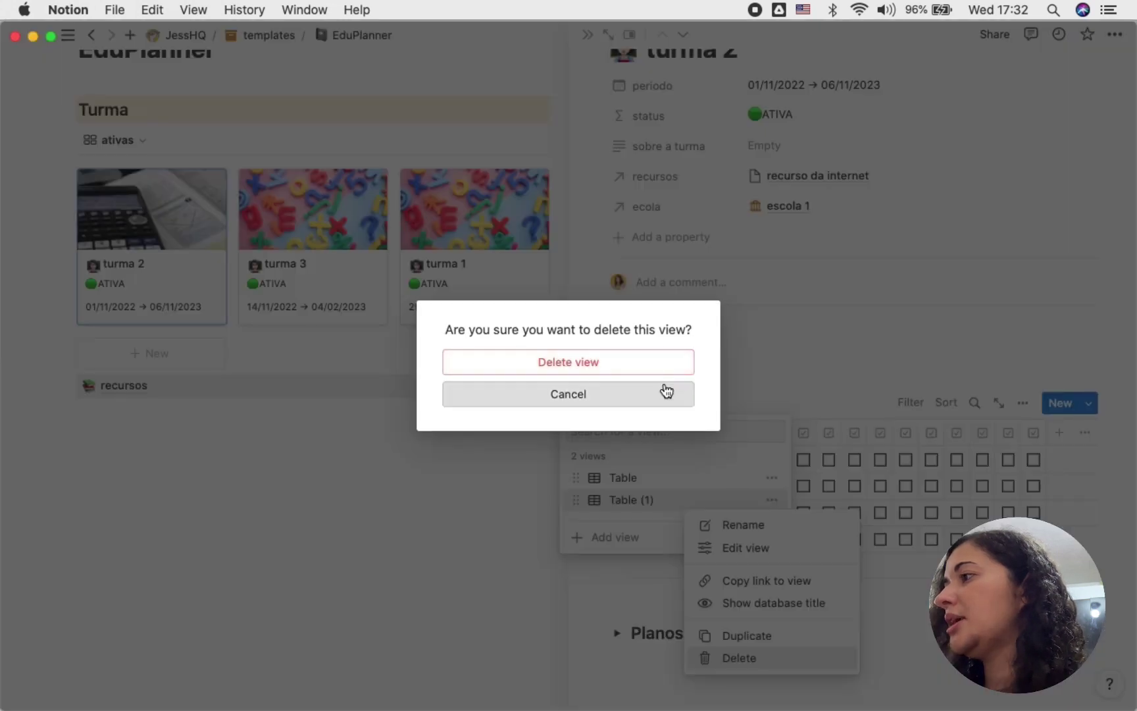
{"action": "left_click", "coordinate": [654, 367]}
Delete the unnamed blank row above Aluno 1 in the Frequência table.
{"action": "scroll", "coordinate": [820, 466], "scroll_direction": "down", "scroll_amount": 3}
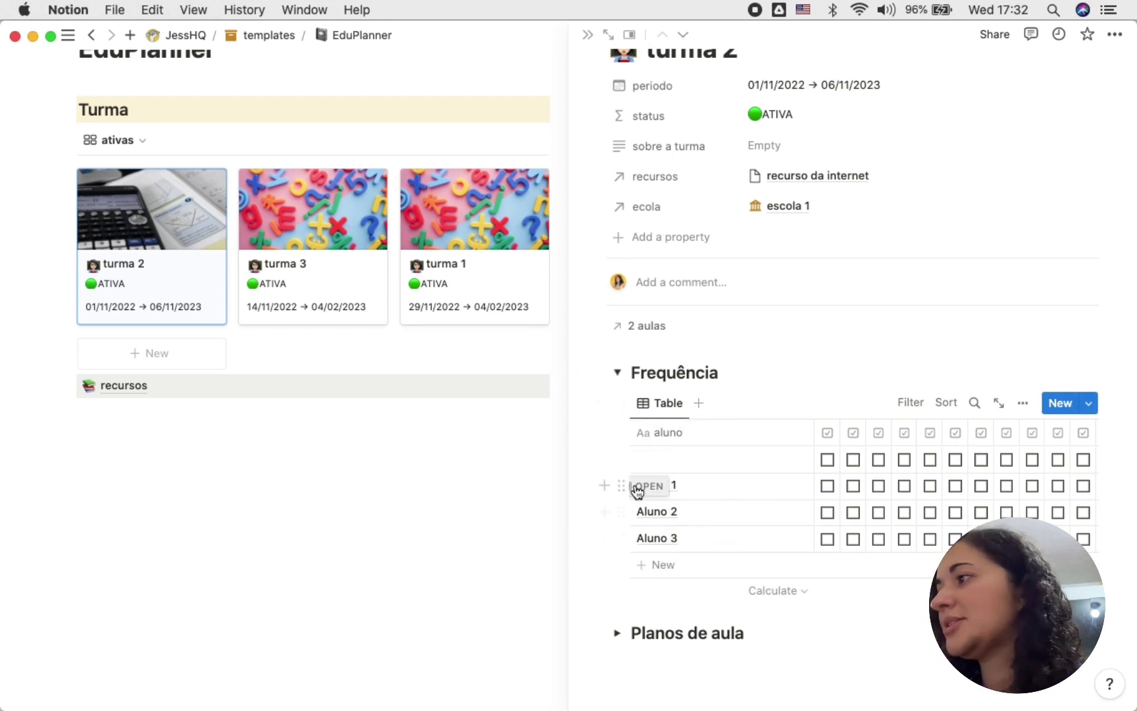
{"action": "left_click", "coordinate": [620, 457]}
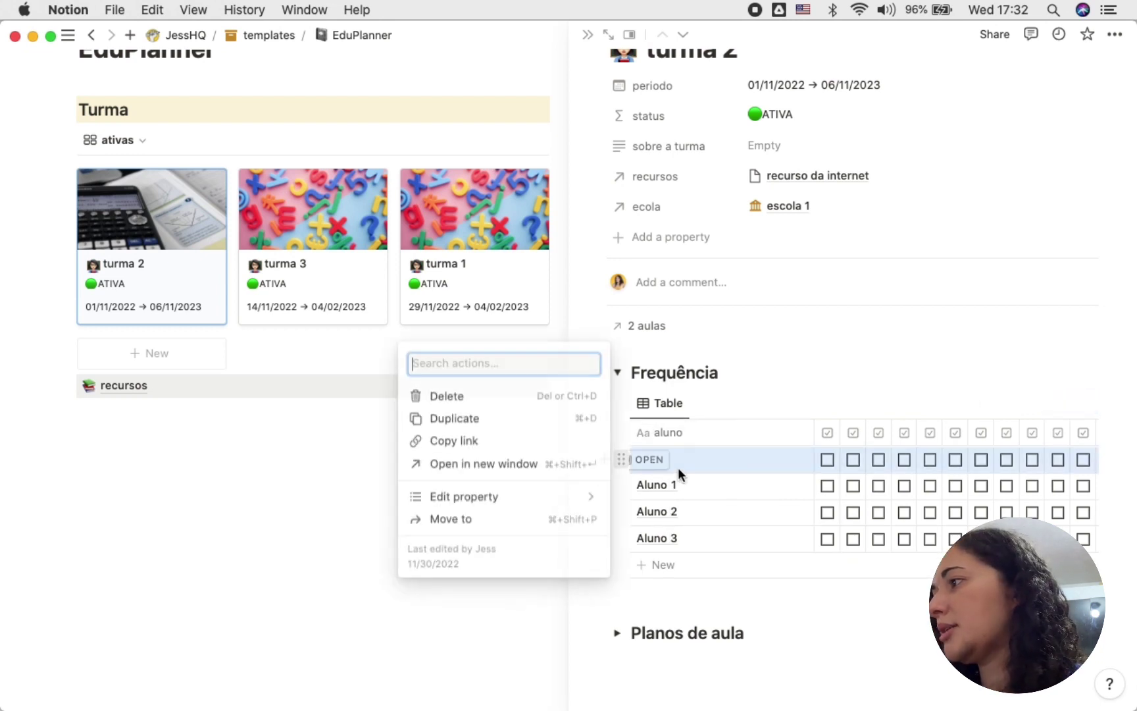
{"action": "left_click", "coordinate": [508, 398]}
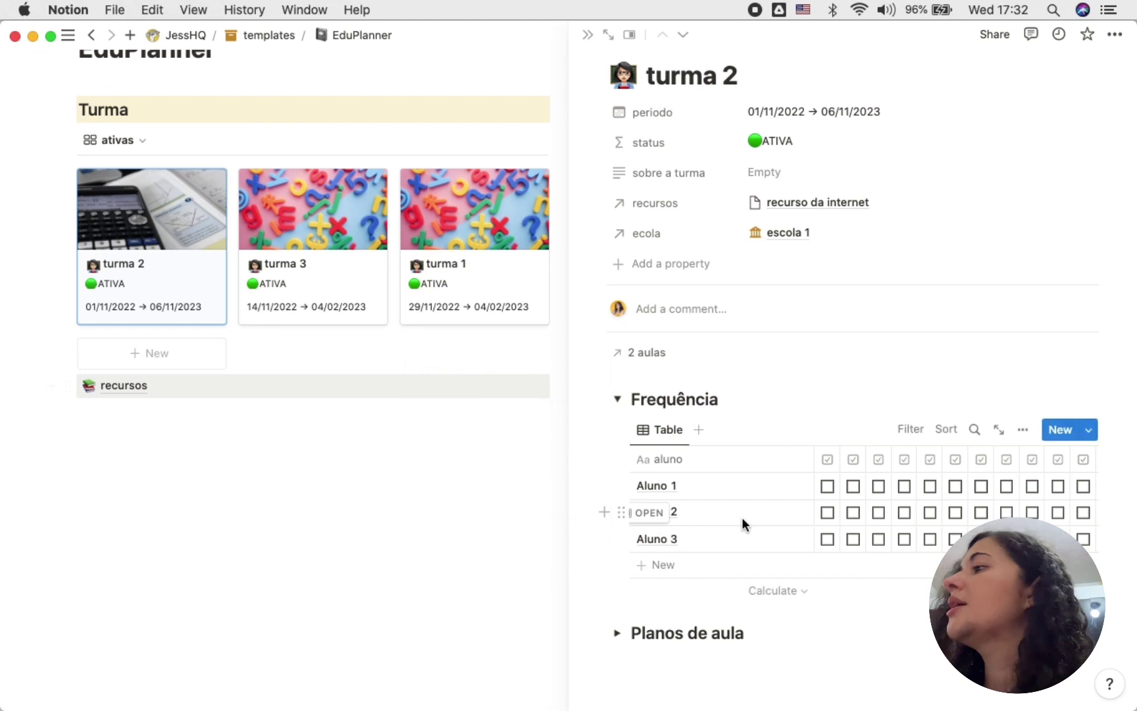
Expand turma 2's Planos de aula section, compare its lessons with the main page's Planos de Aula table, and close the turma page.
{"action": "left_click", "coordinate": [618, 633]}
{"action": "scroll", "coordinate": [624, 633], "scroll_direction": "down", "scroll_amount": 3}
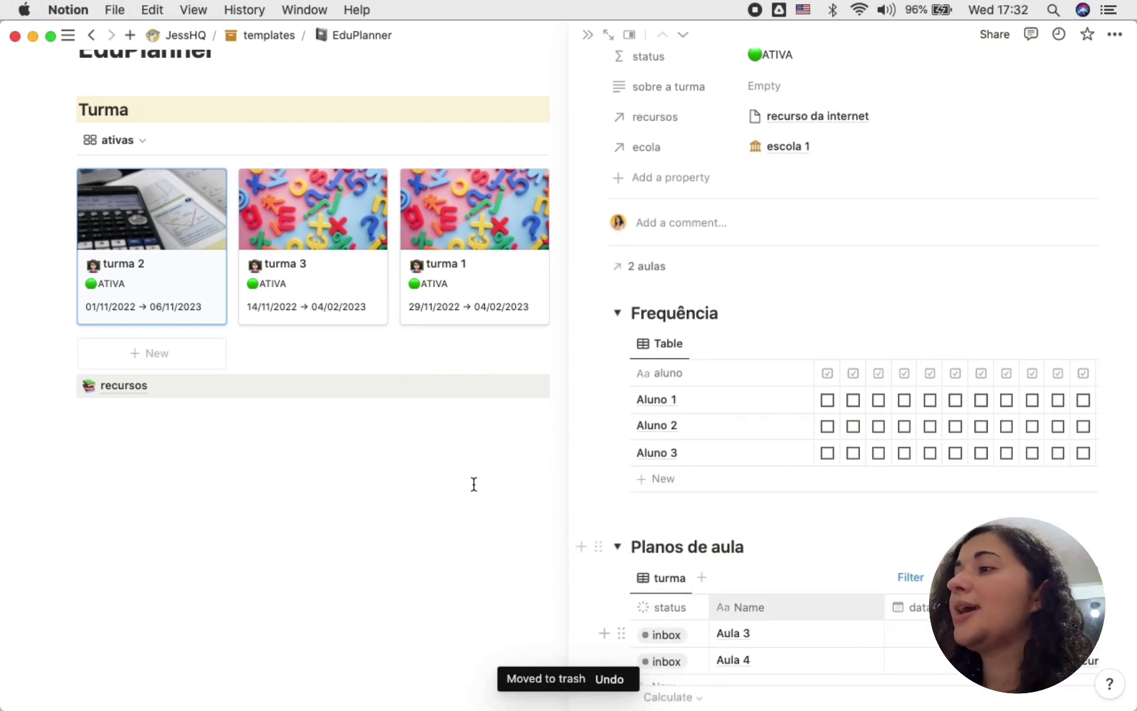
{"action": "scroll", "coordinate": [332, 486], "scroll_direction": "down", "scroll_amount": 5}
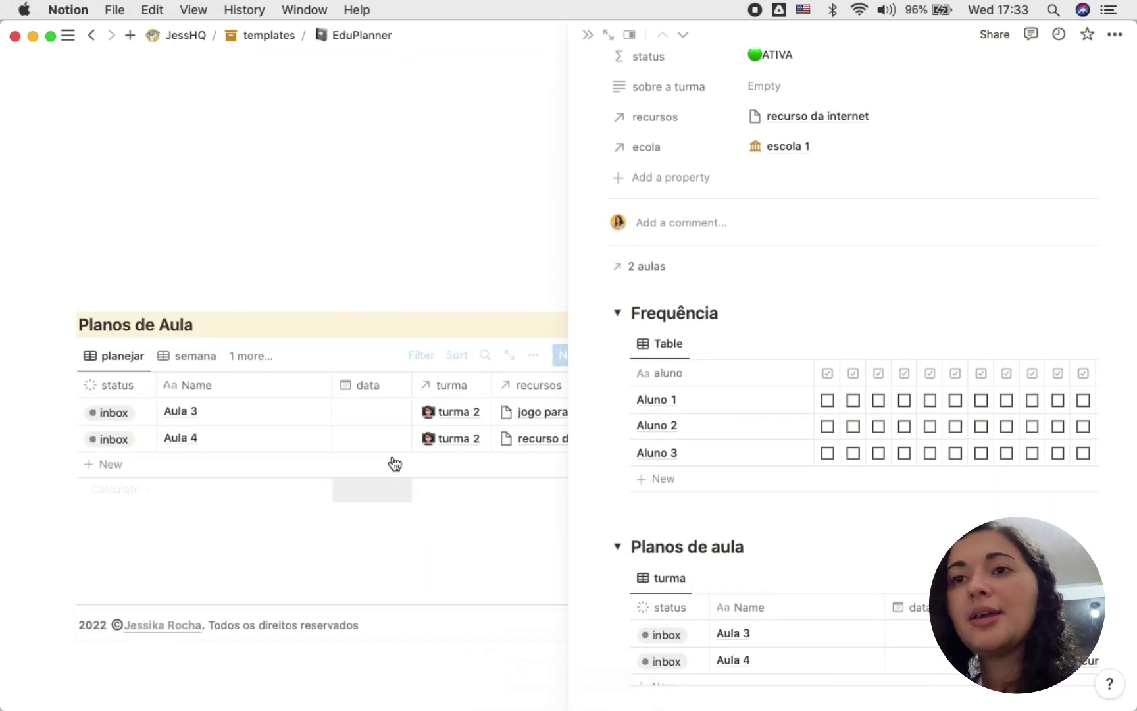
{"action": "scroll", "coordinate": [903, 459], "scroll_direction": "down", "scroll_amount": 2}
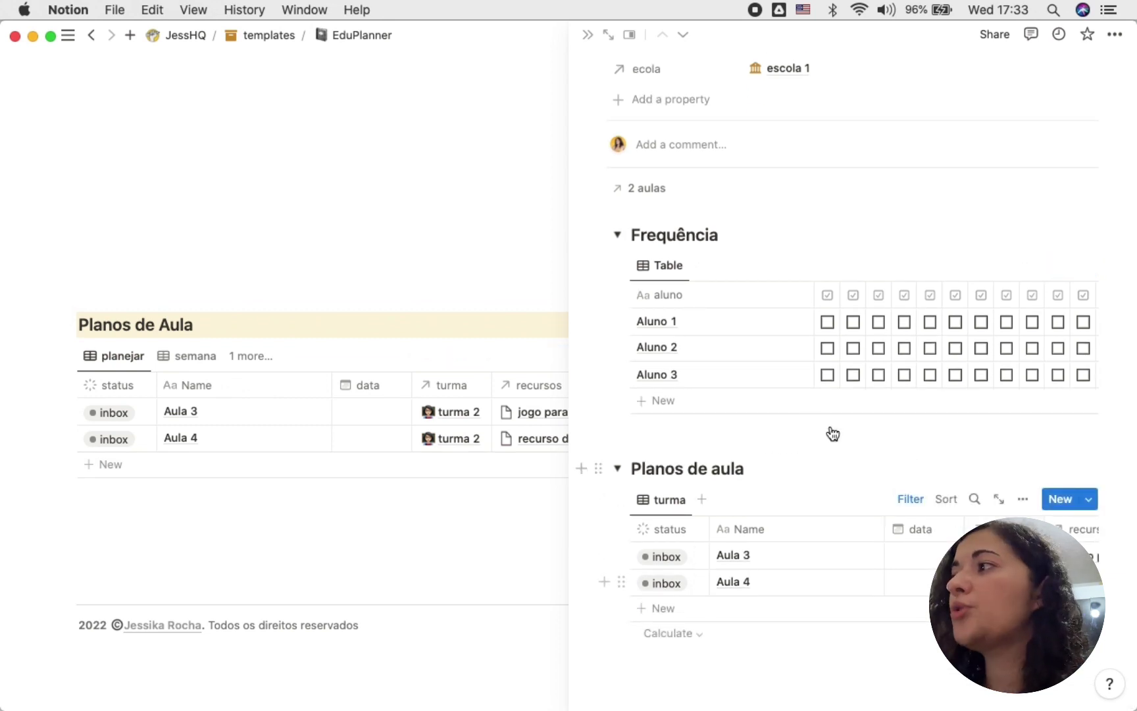
{"action": "scroll", "coordinate": [830, 432], "scroll_direction": "up", "scroll_amount": 5}
{"action": "scroll", "coordinate": [805, 452], "scroll_direction": "down", "scroll_amount": 5}
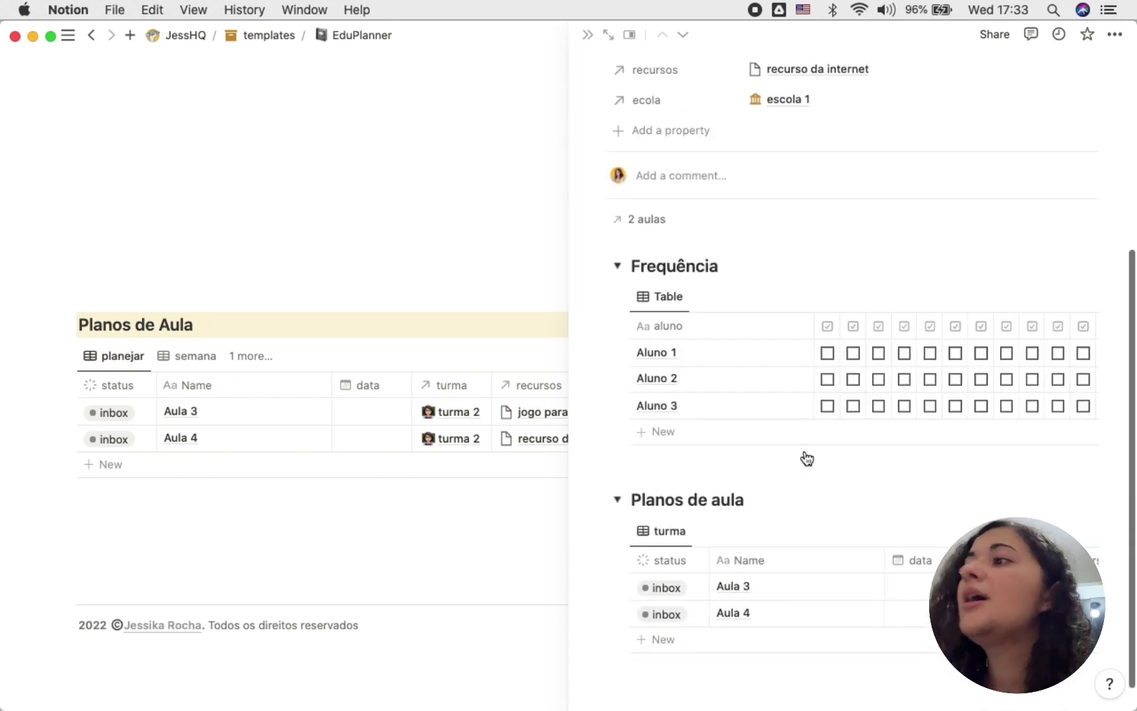
{"action": "scroll", "coordinate": [150, 287], "scroll_direction": "up", "scroll_amount": 7}
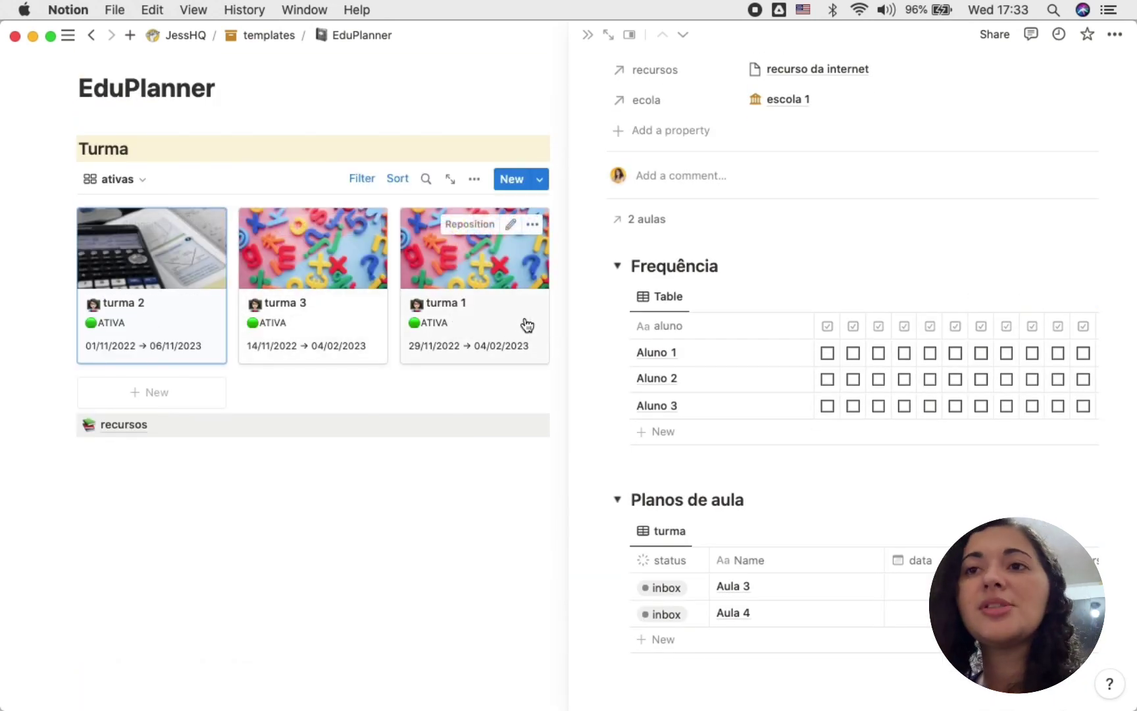
{"action": "scroll", "coordinate": [717, 415], "scroll_direction": "down", "scroll_amount": 1}
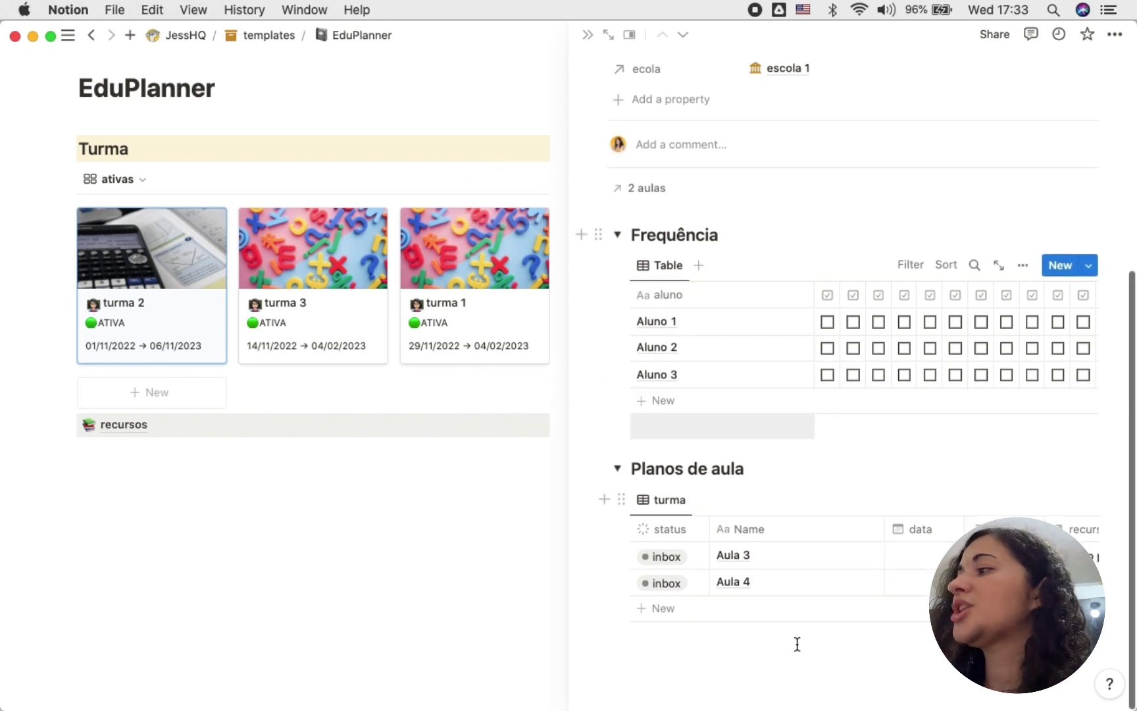
{"action": "scroll", "coordinate": [375, 530], "scroll_direction": "down", "scroll_amount": 5}
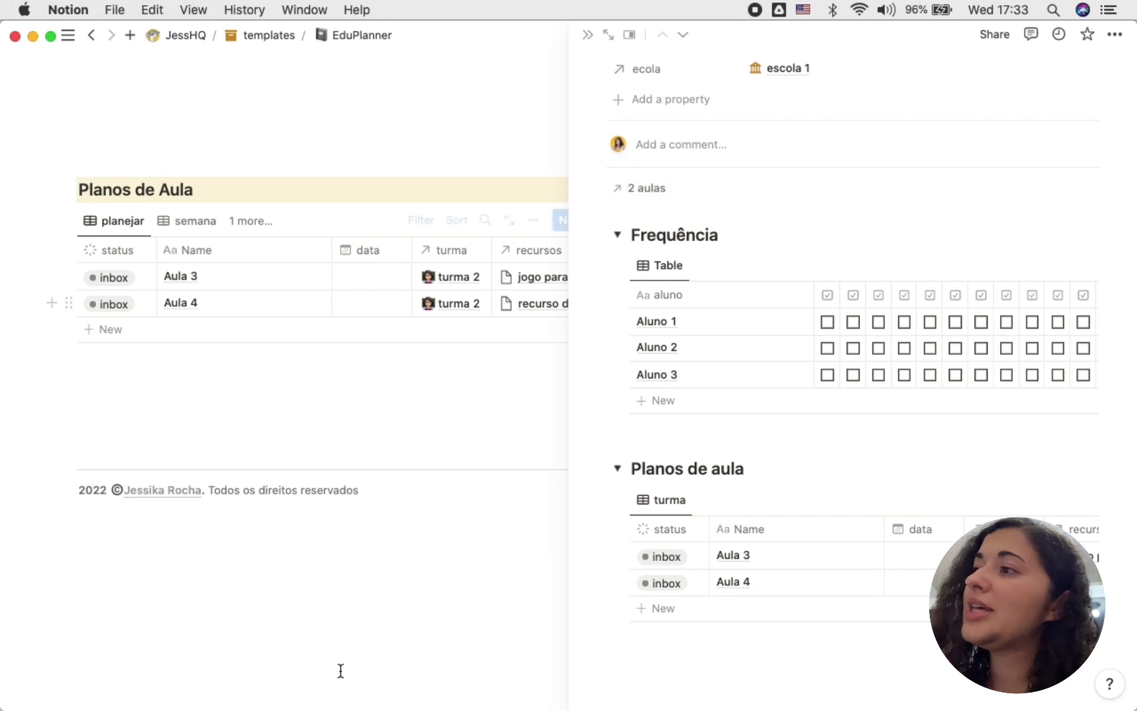
{"action": "scroll", "coordinate": [340, 617], "scroll_direction": "up", "scroll_amount": 10}
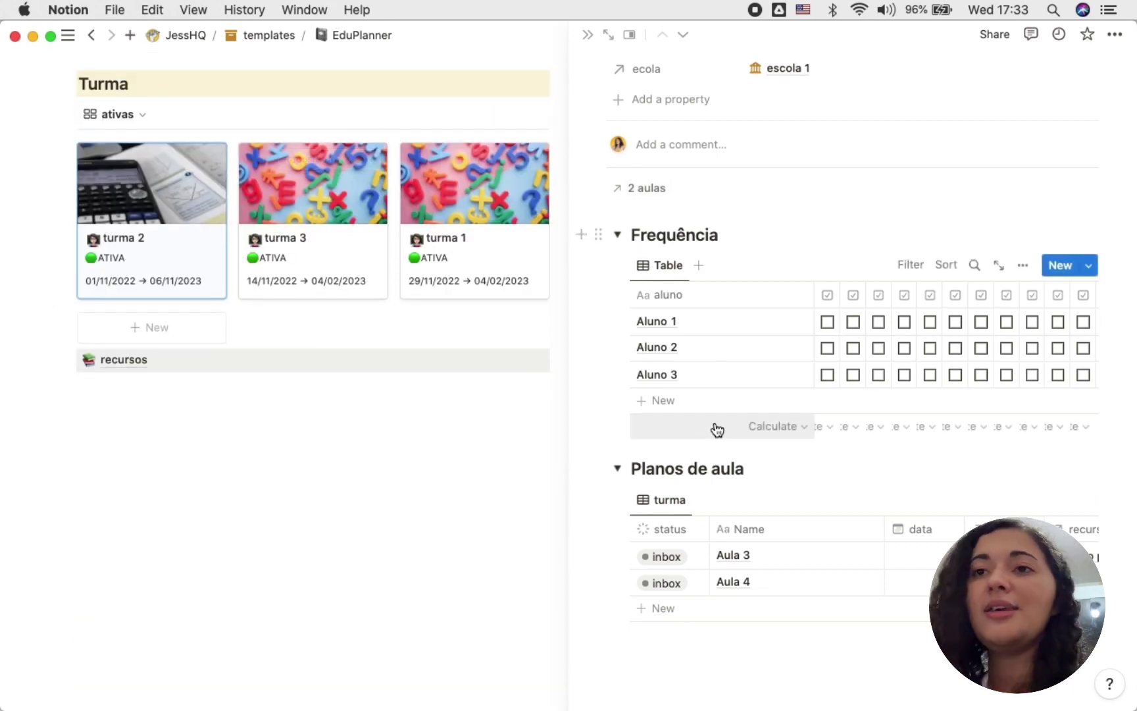
{"action": "left_click", "coordinate": [589, 36]}
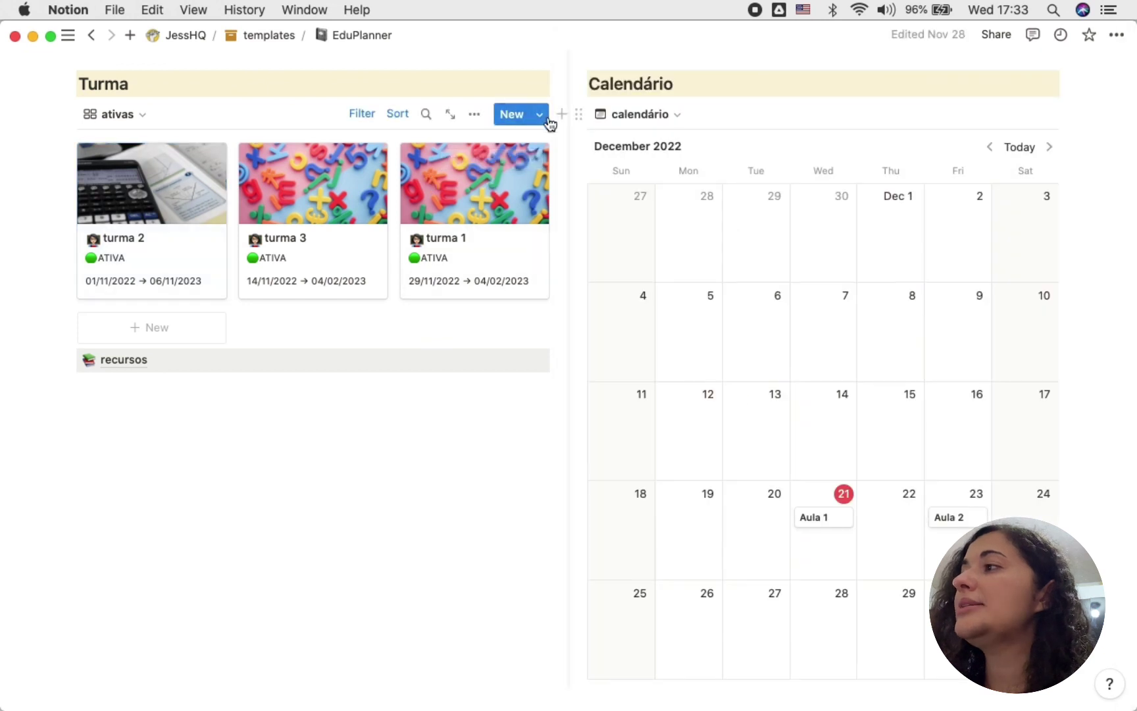
View the templates available for the turmas database and the options of its Empty page entry without changing the default.
{"action": "left_click", "coordinate": [542, 116]}
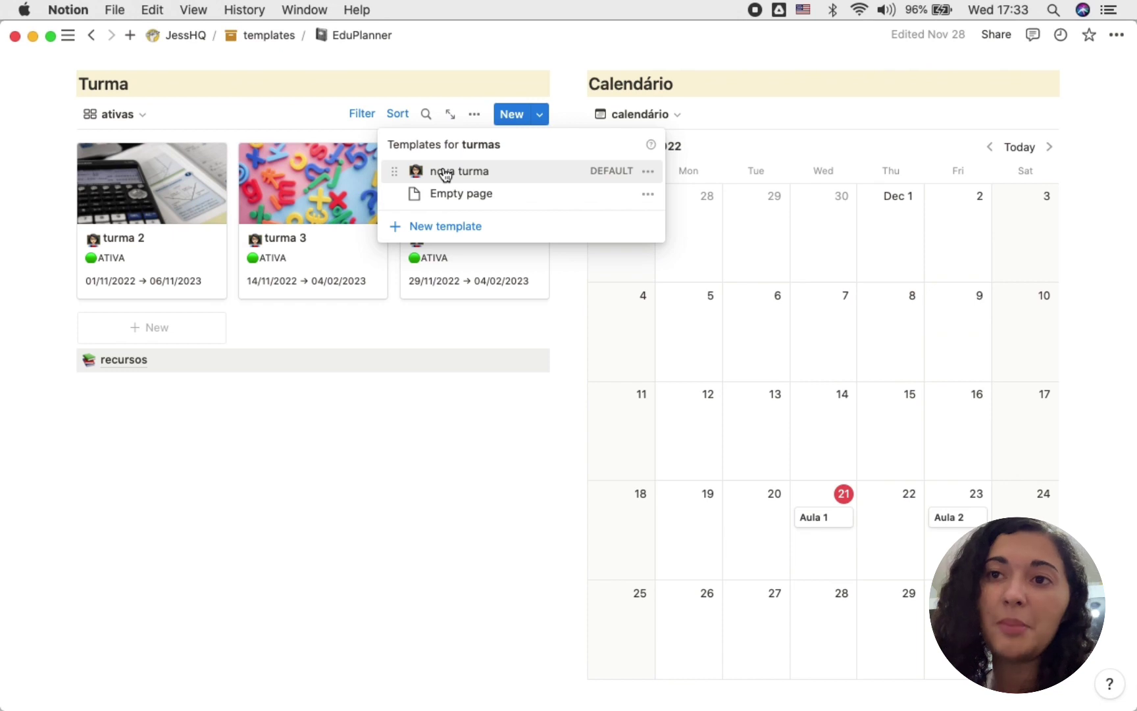
{"action": "left_click", "coordinate": [648, 194]}
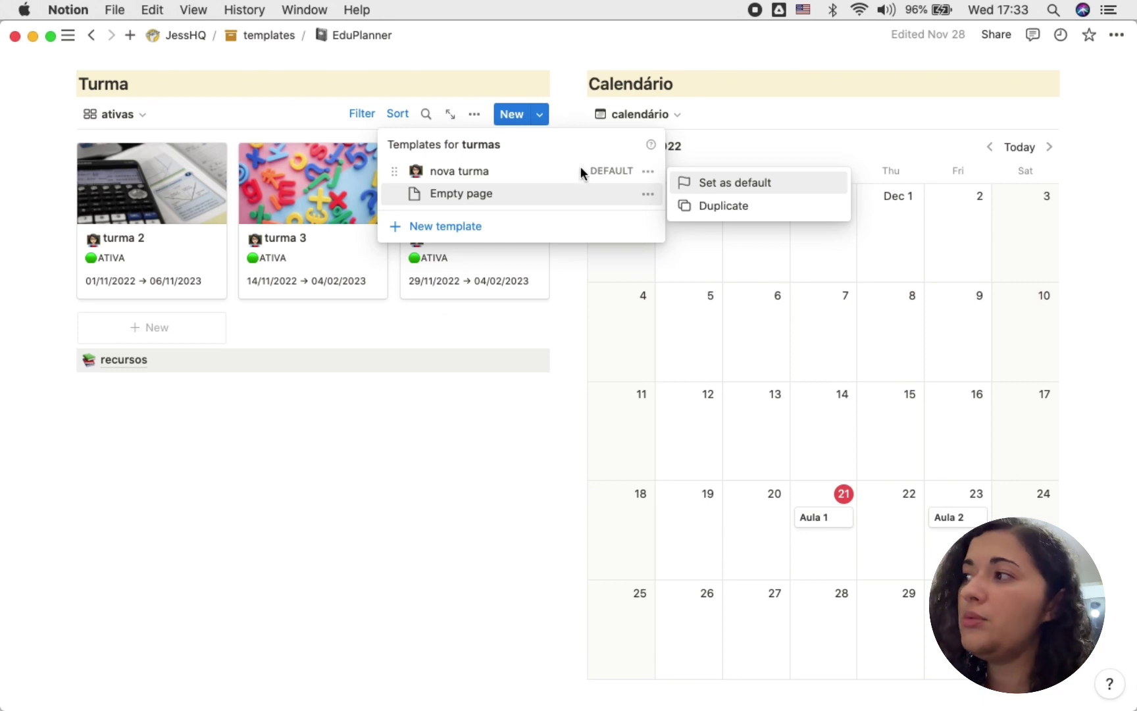
{"action": "left_click", "coordinate": [525, 143]}
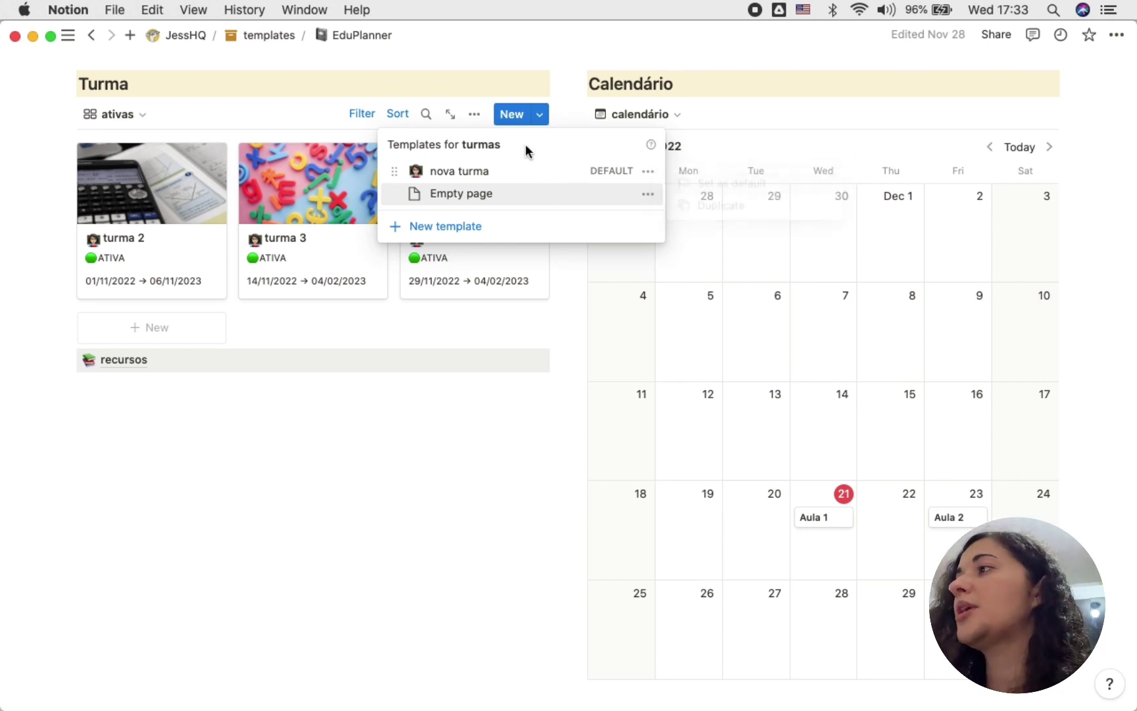
{"action": "left_click", "coordinate": [571, 117]}
Create a "particular" option in escola 1's contract type under Instituições, and set the school's type back to clt.
{"action": "scroll", "coordinate": [718, 388], "scroll_direction": "down", "scroll_amount": 8}
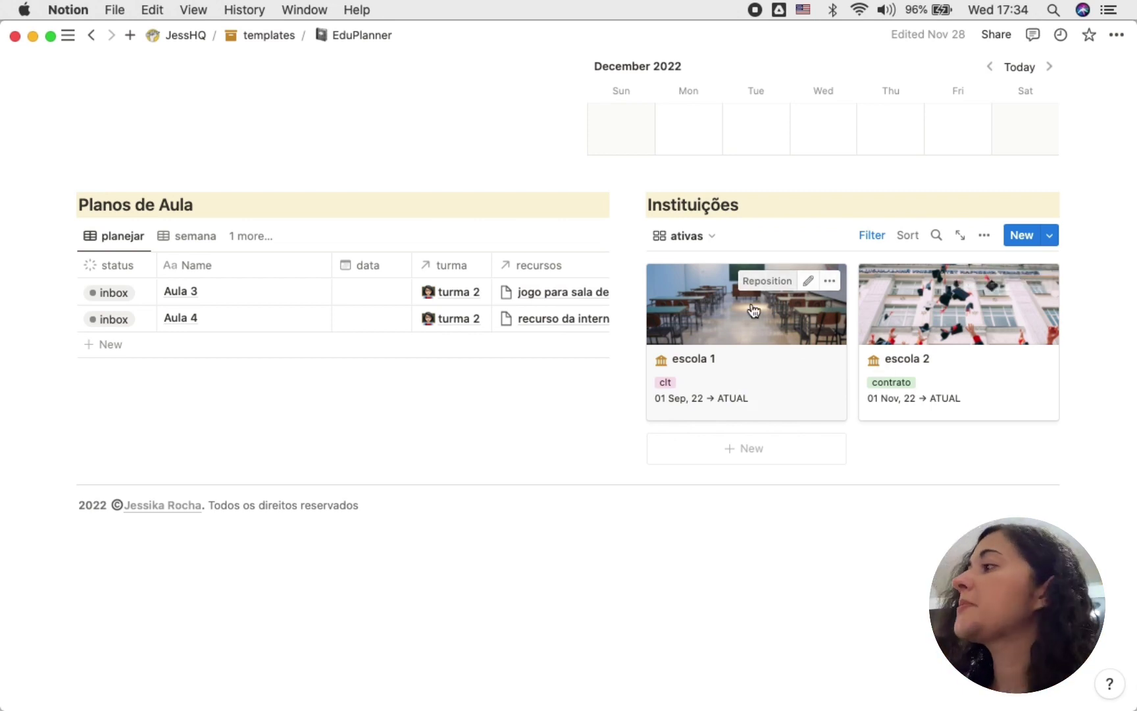
{"action": "left_click", "coordinate": [666, 385]}
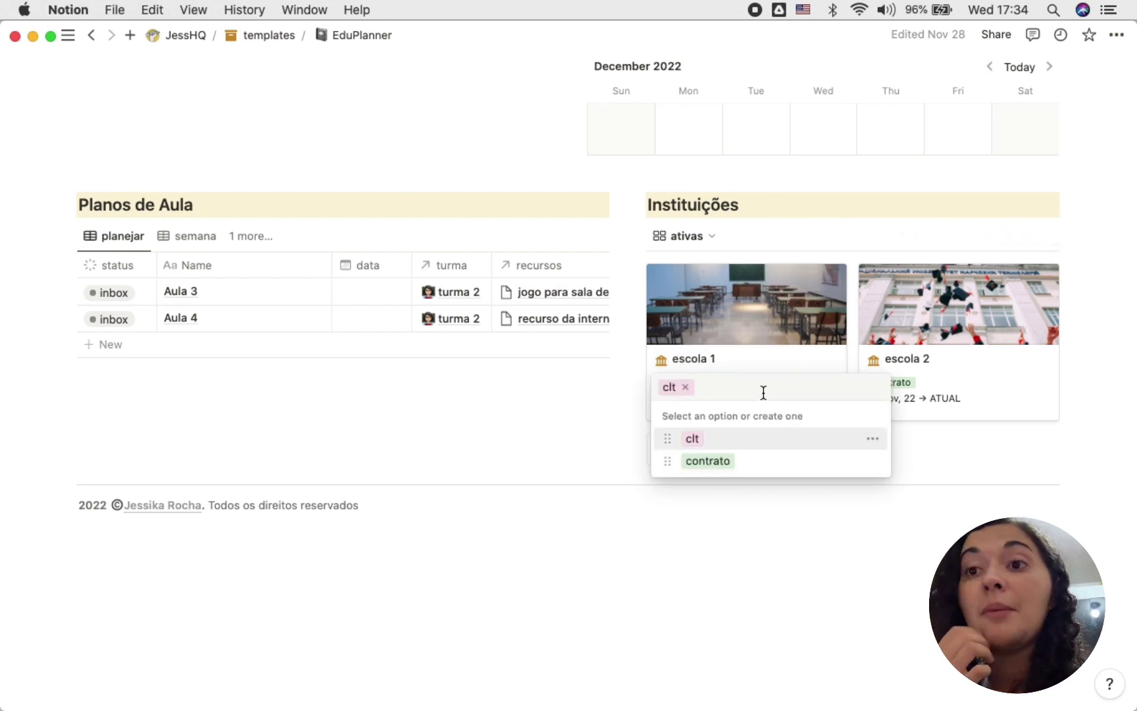
{"action": "type", "text": "freelan"}
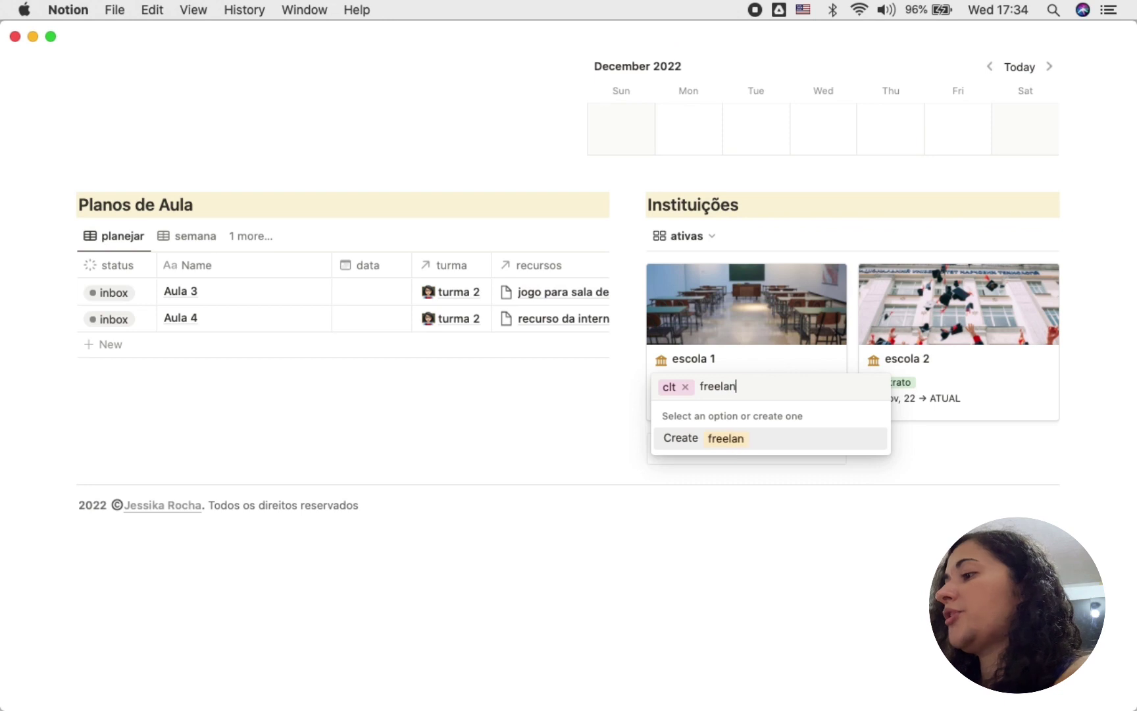
{"action": "type", "text": "ce"}
{"action": "key", "text": "super+a"}
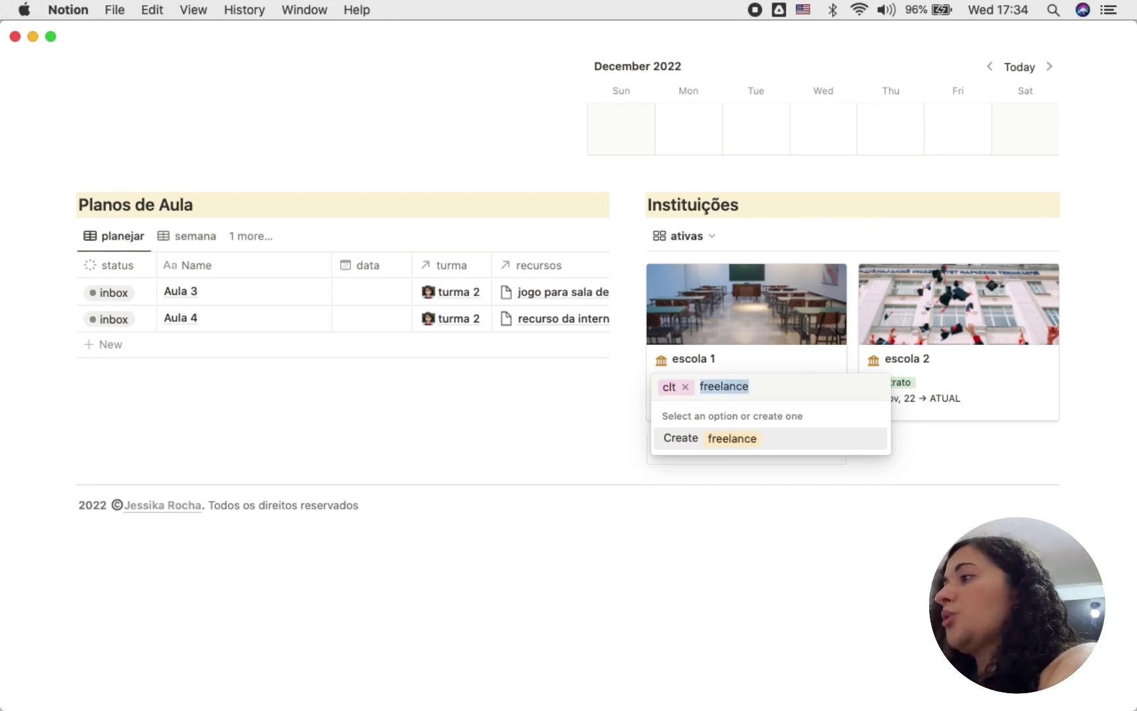
{"action": "type", "text": "particular"}
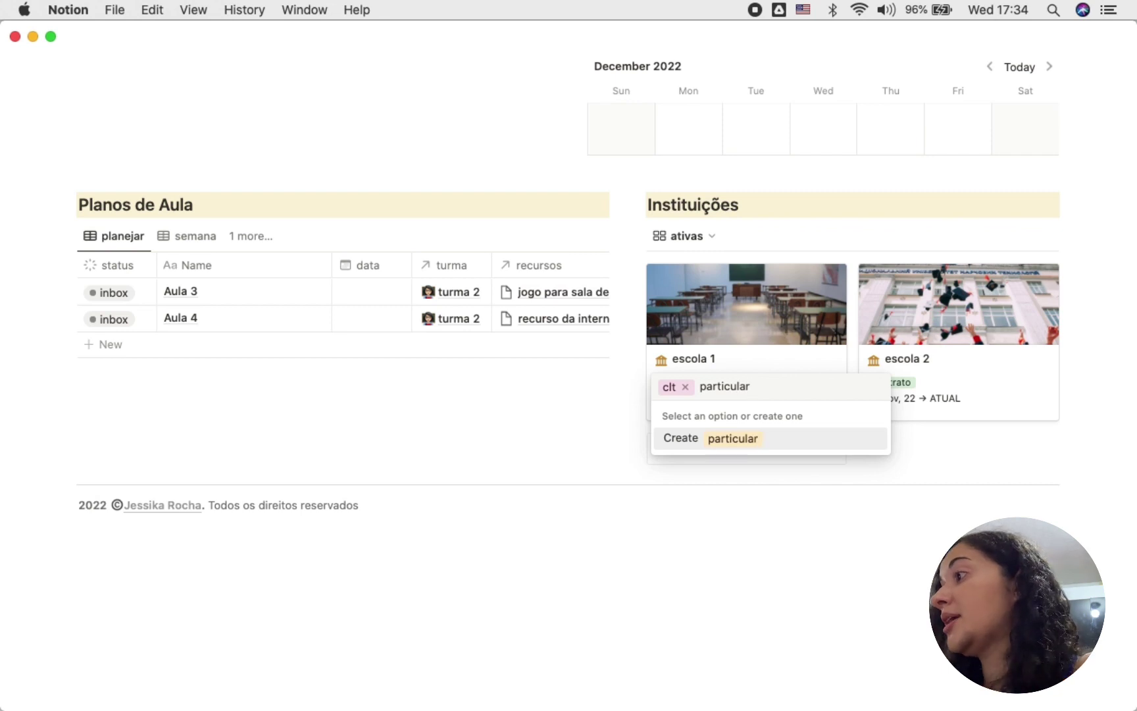
{"action": "key", "text": "Return"}
{"action": "left_click", "coordinate": [685, 385]}
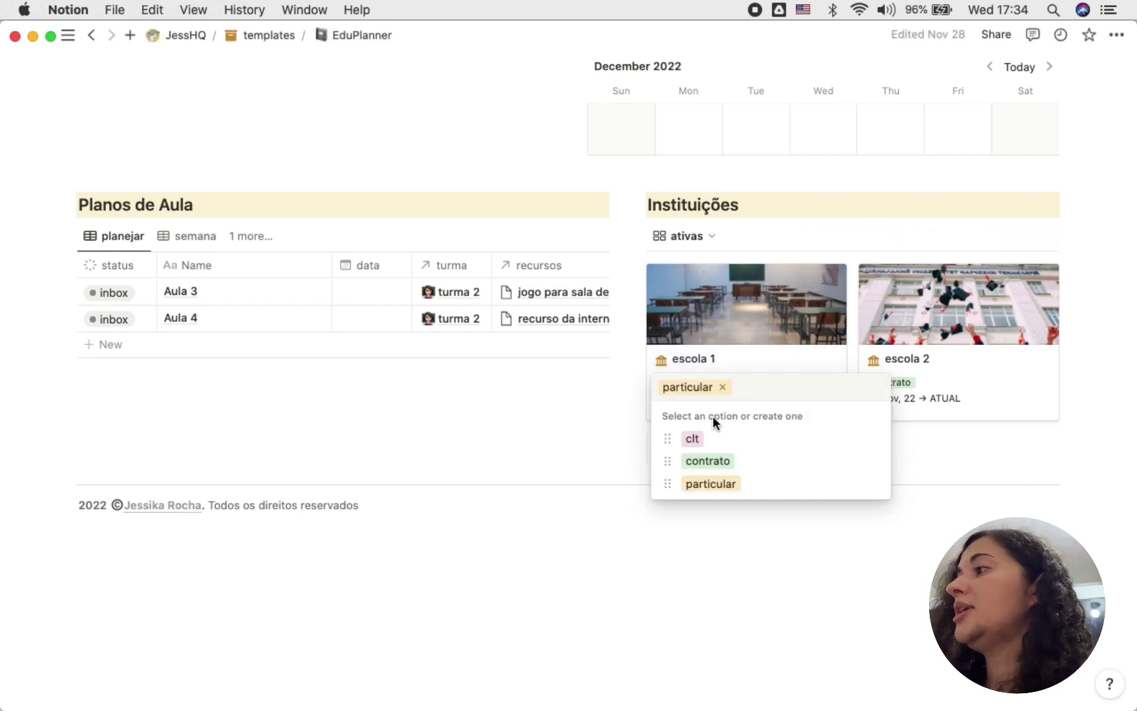
{"action": "left_click", "coordinate": [709, 440]}
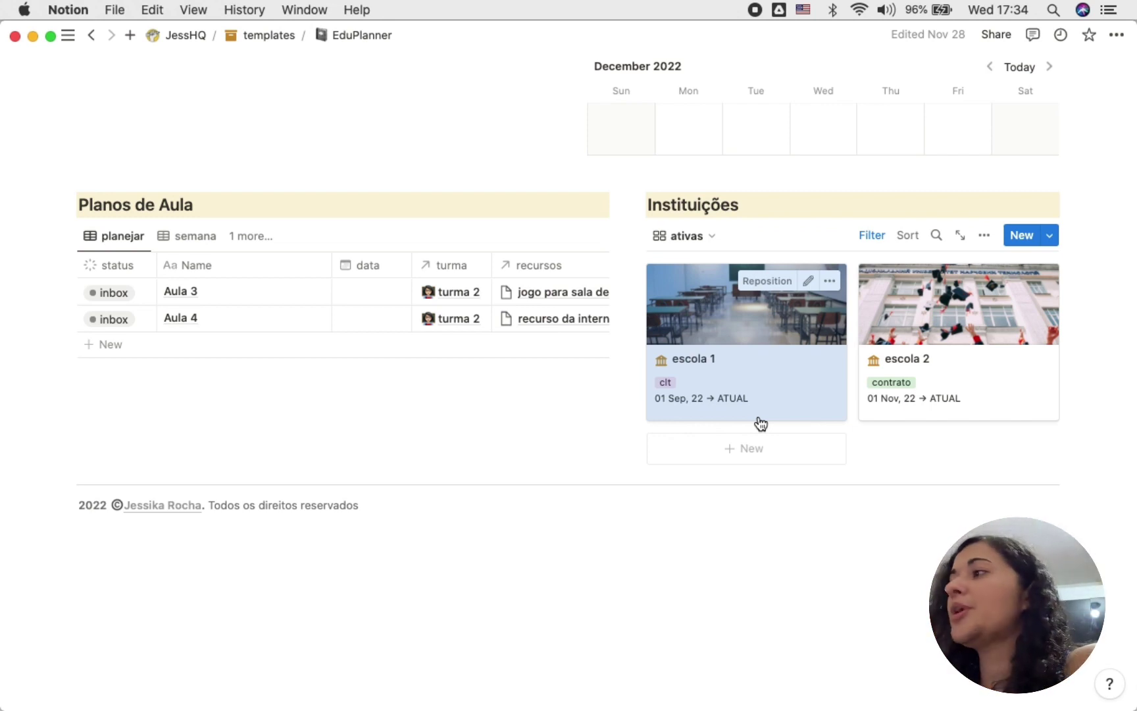
Open the escola 1 page and view the date picker of its fim property without choosing a date.
{"action": "left_click", "coordinate": [716, 297]}
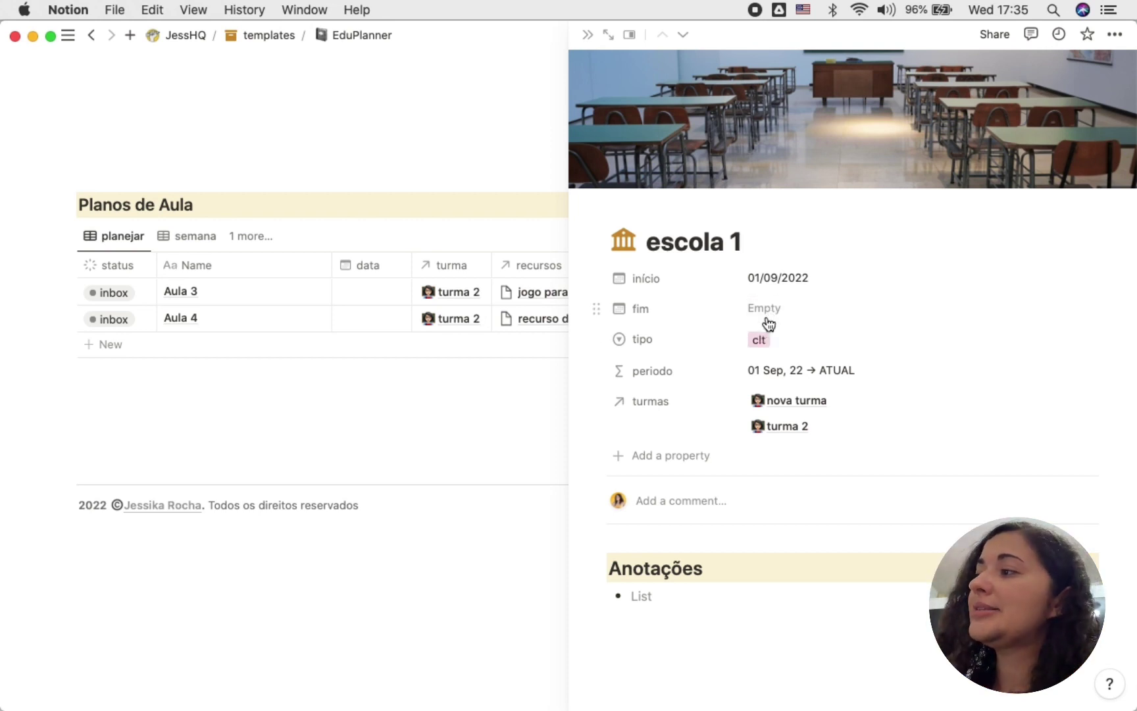
{"action": "left_click", "coordinate": [792, 322]}
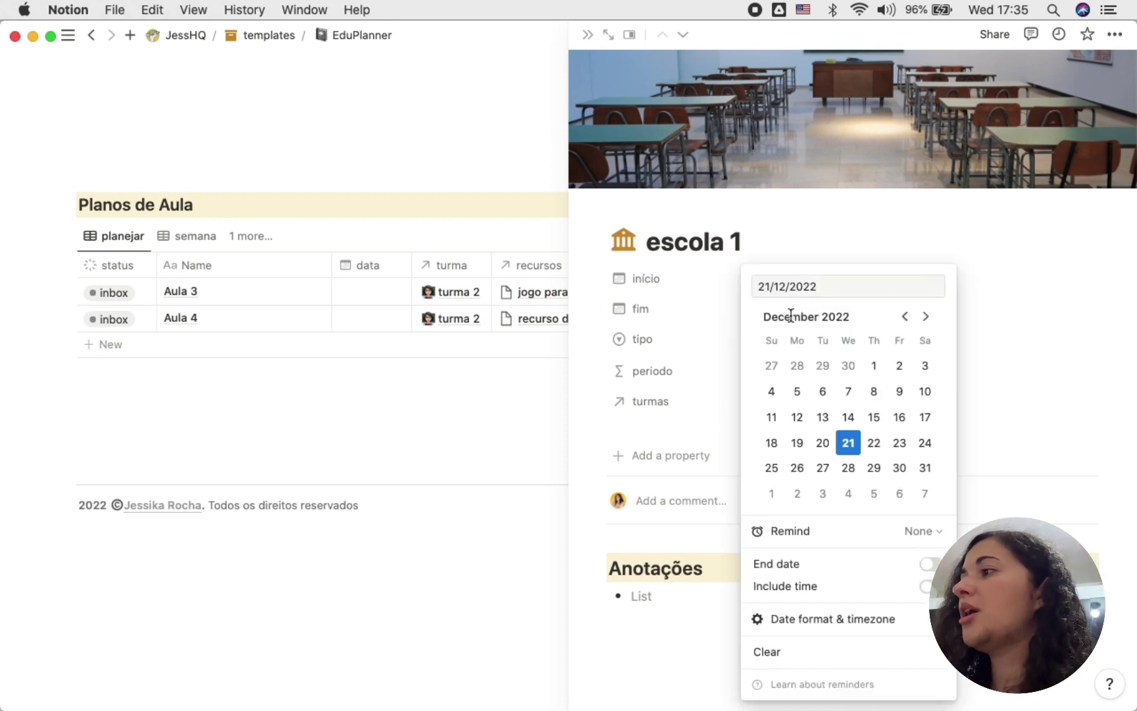
{"action": "left_click", "coordinate": [835, 236]}
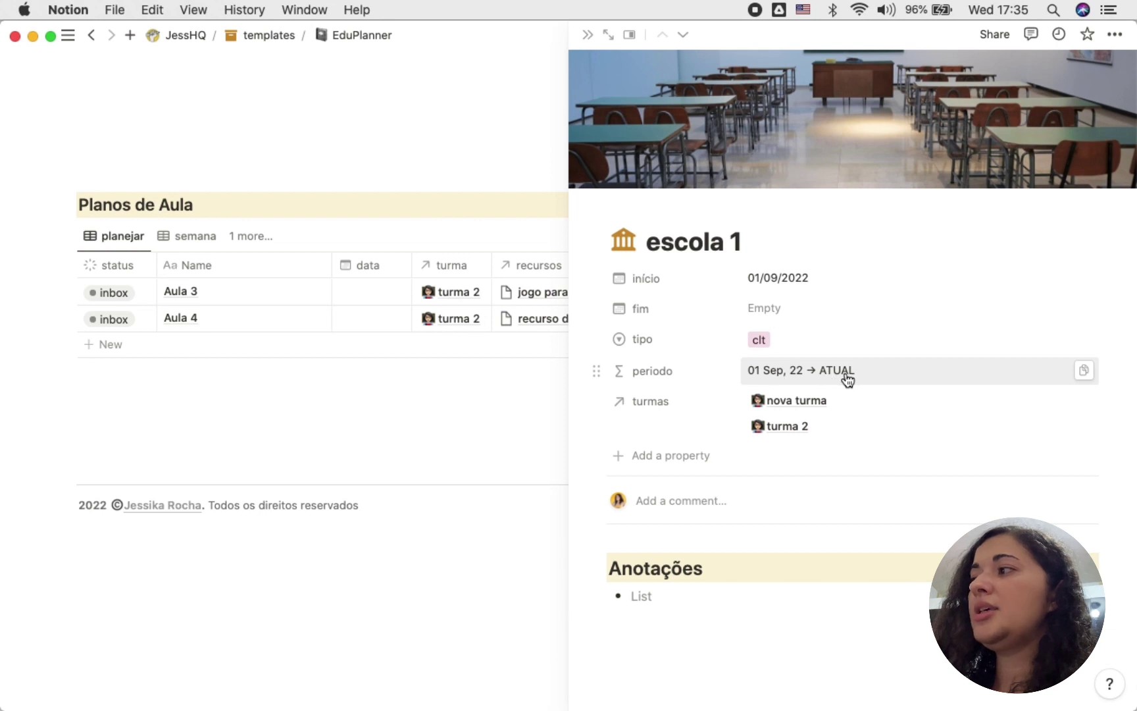
Try 30/12/2022 as escola 1's fim date to check the periodo formula, and undo the change.
{"action": "left_click", "coordinate": [793, 316]}
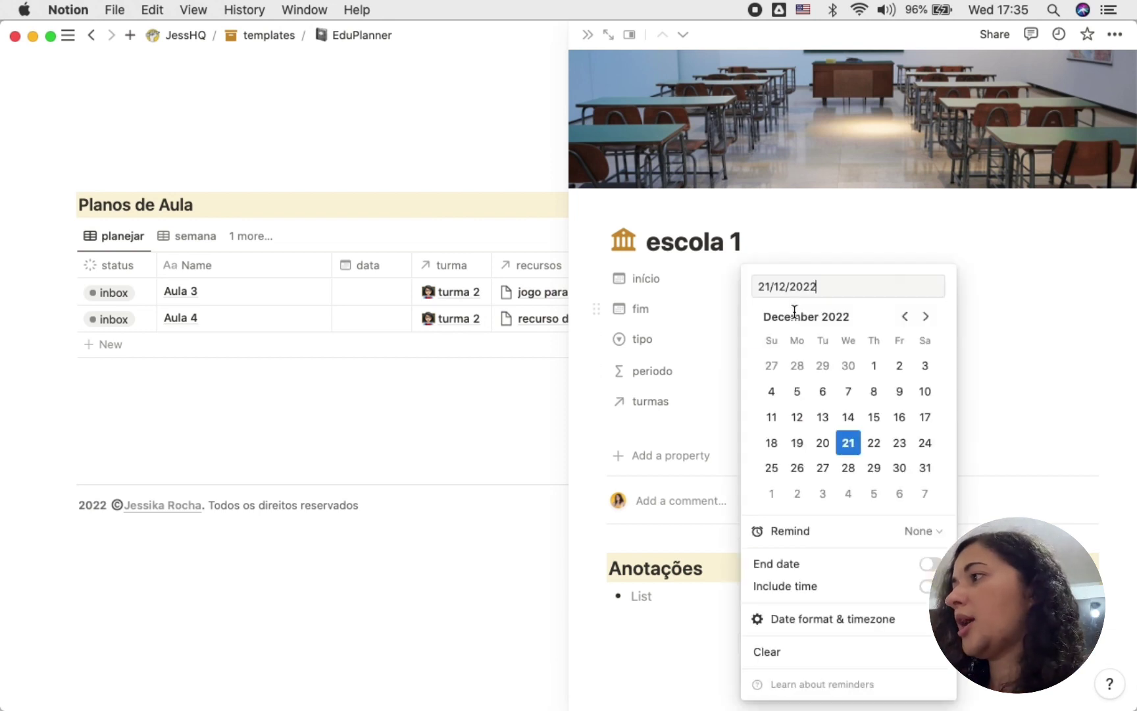
{"action": "left_click", "coordinate": [899, 468]}
{"action": "left_click", "coordinate": [1001, 335]}
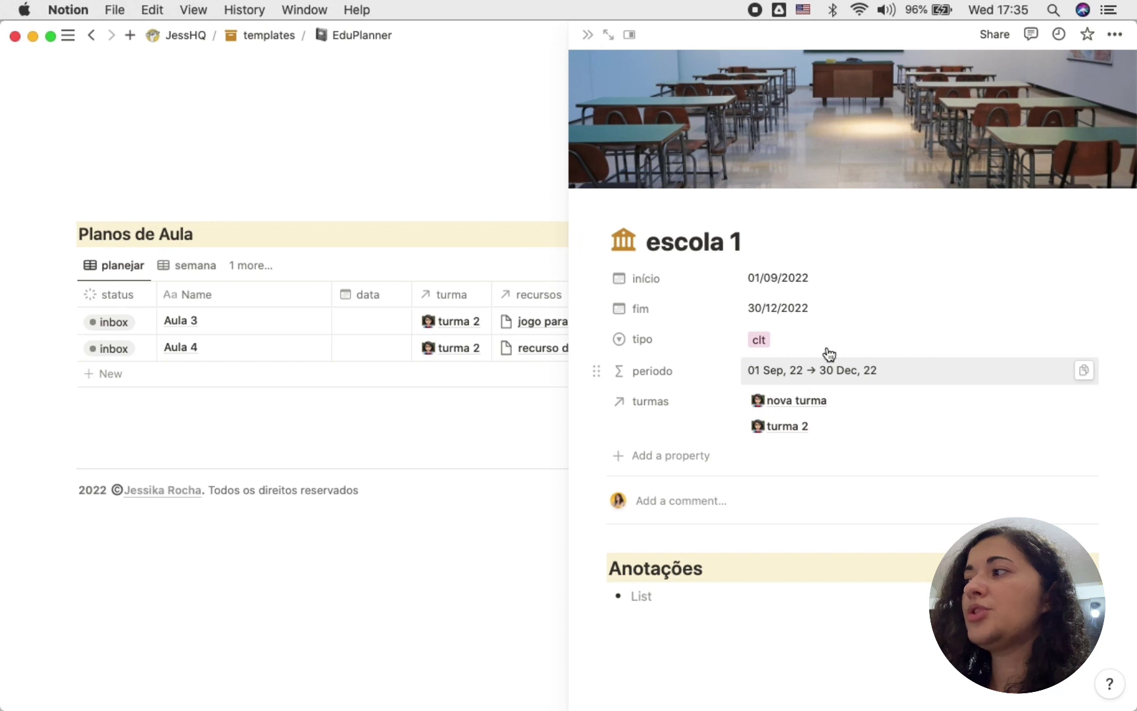
{"action": "key", "text": "super+z"}
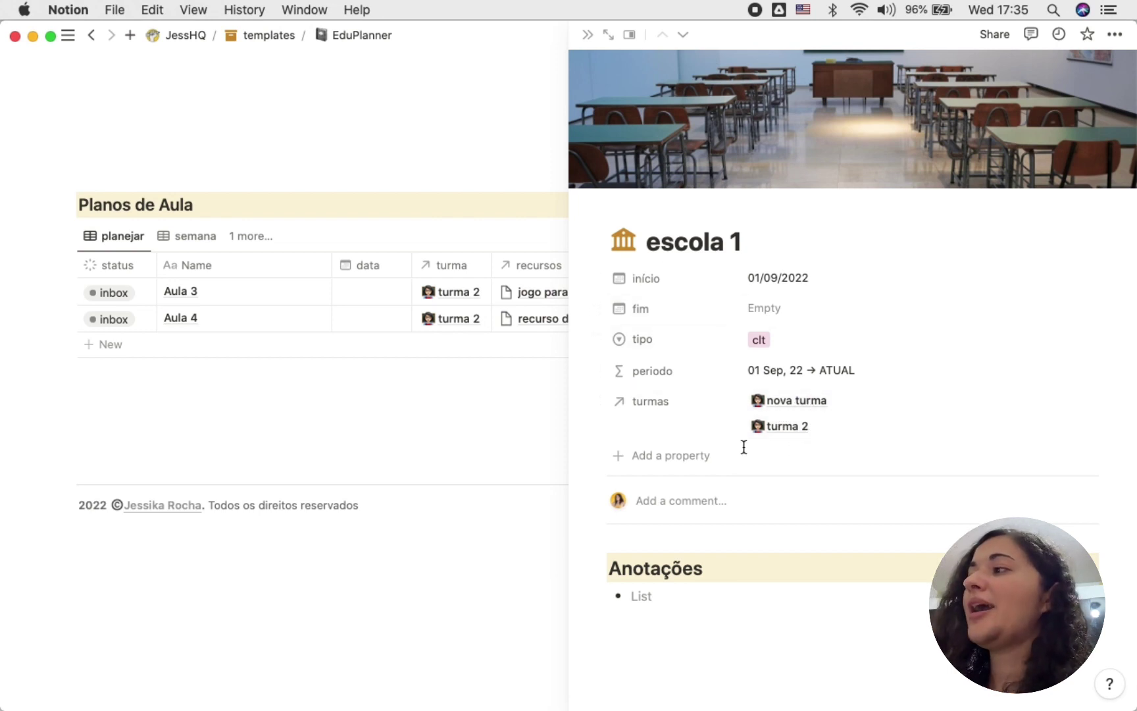
Remove escola 1 from the ecola relation of the nova turma template, and reopen the escola 1 page.
{"action": "left_click", "coordinate": [820, 402]}
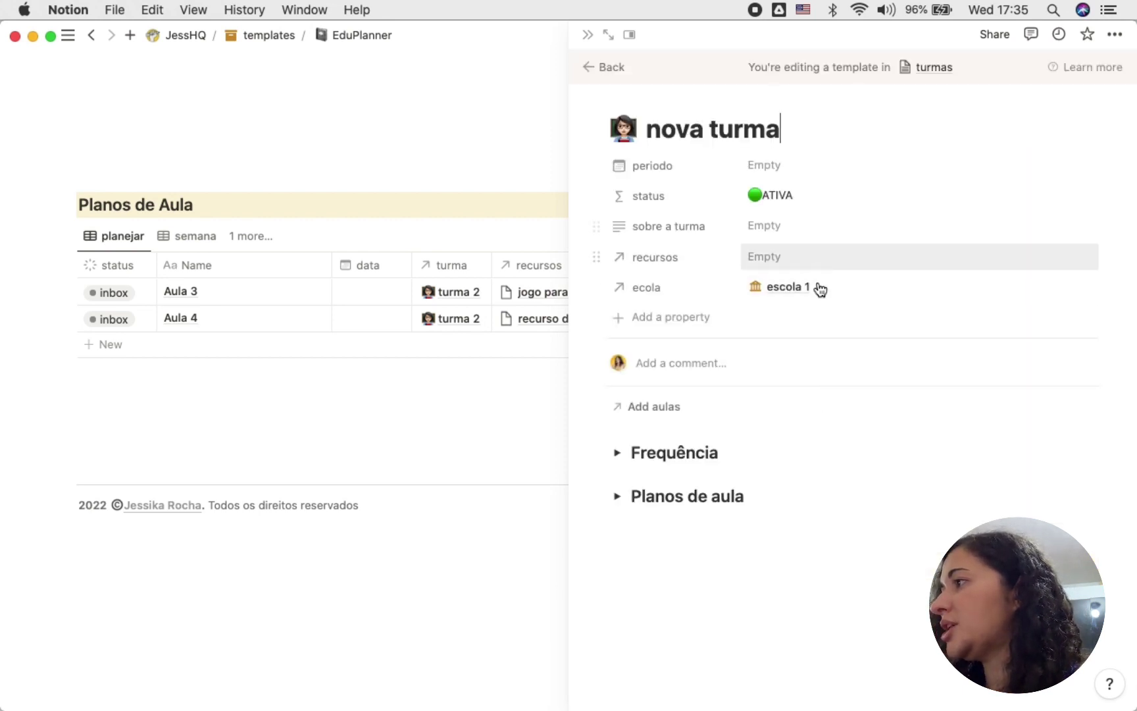
{"action": "left_click", "coordinate": [1067, 286]}
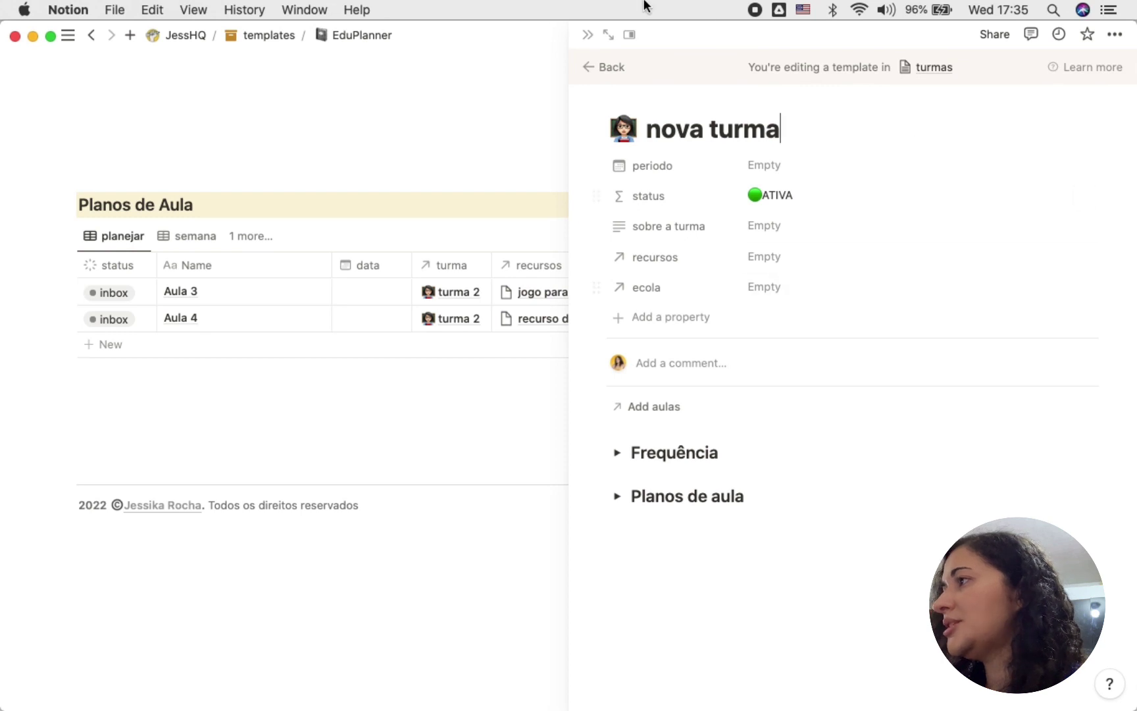
{"action": "left_click", "coordinate": [591, 31]}
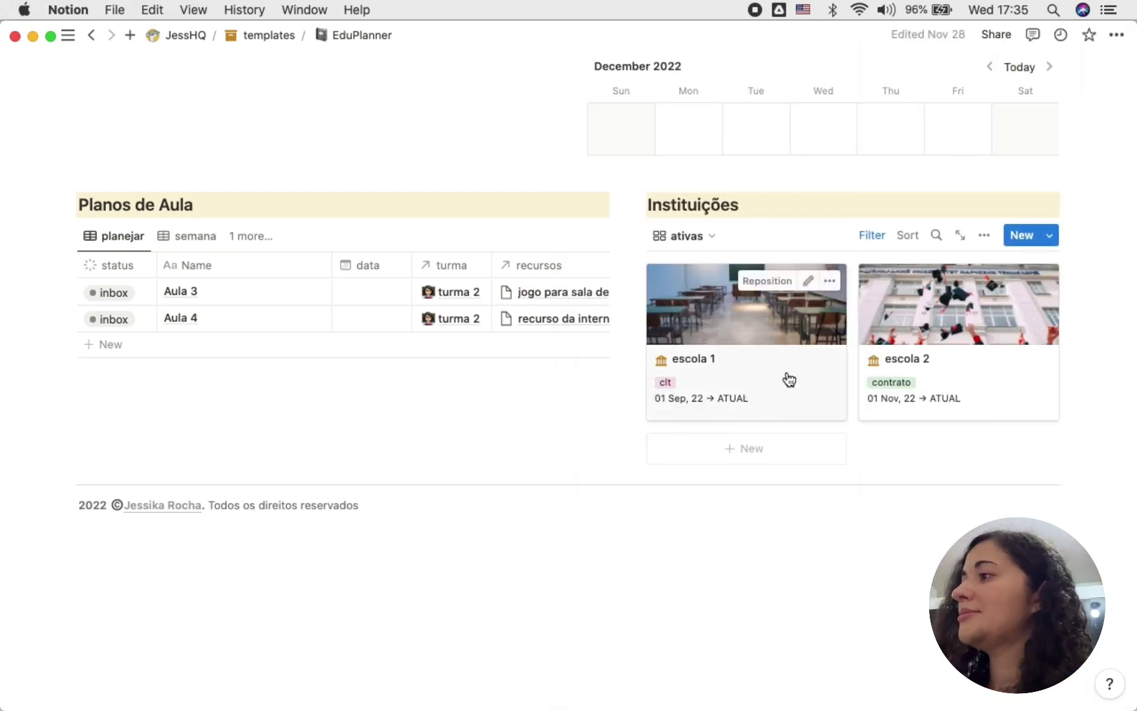
{"action": "left_click", "coordinate": [789, 380]}
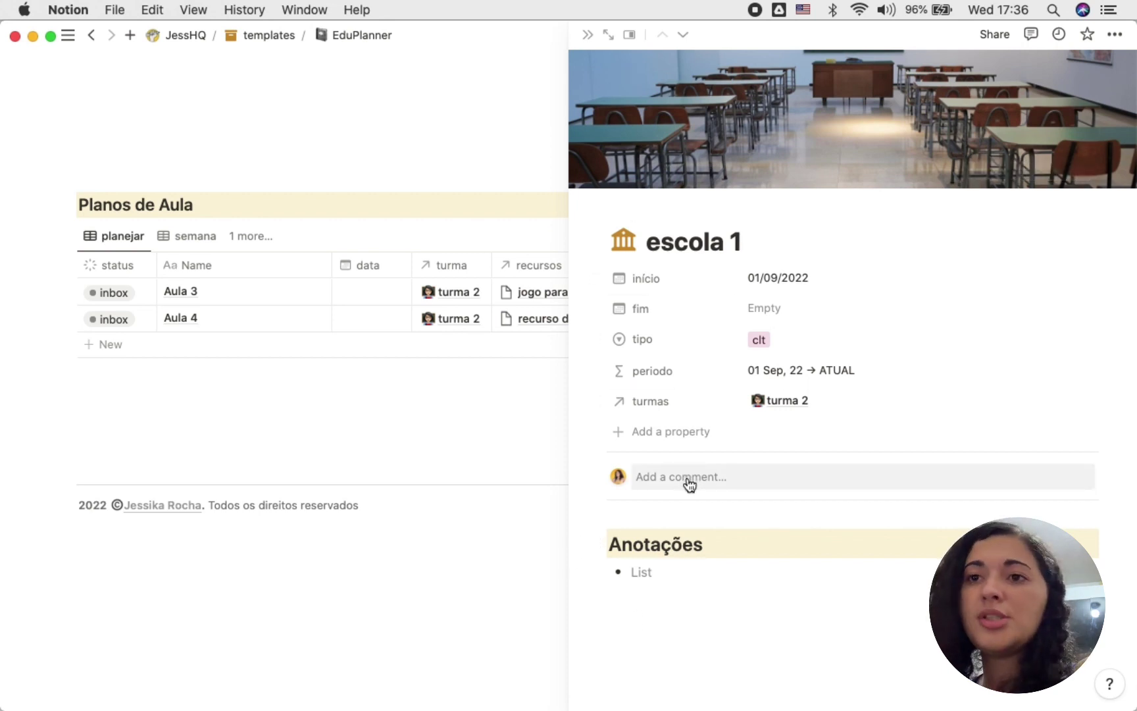
View the tipo options on the escola 1 page without changing the selection, and close the page.
{"action": "left_click", "coordinate": [745, 334]}
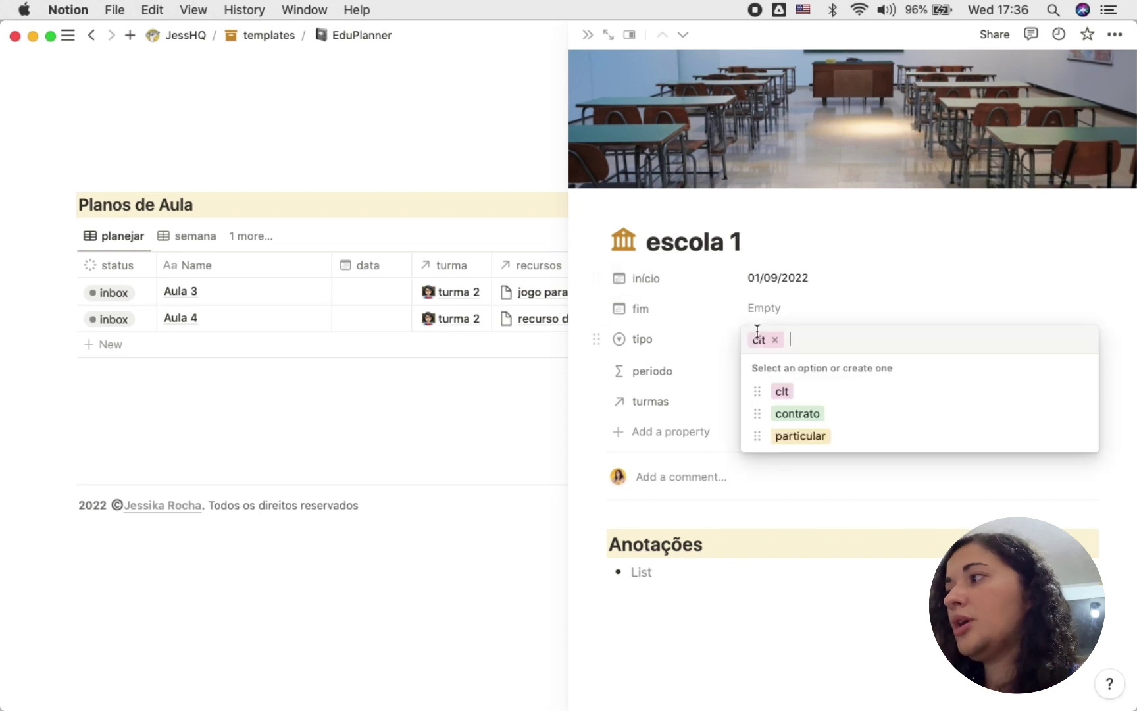
{"action": "left_click", "coordinate": [726, 240]}
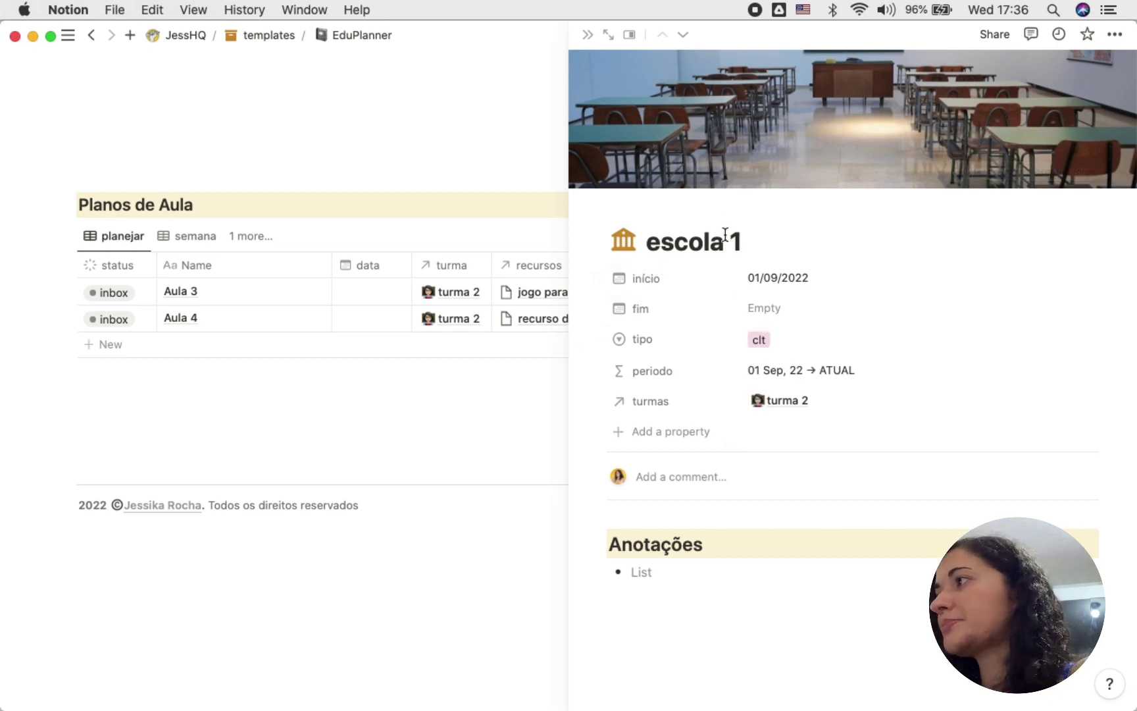
{"action": "left_click", "coordinate": [589, 35]}
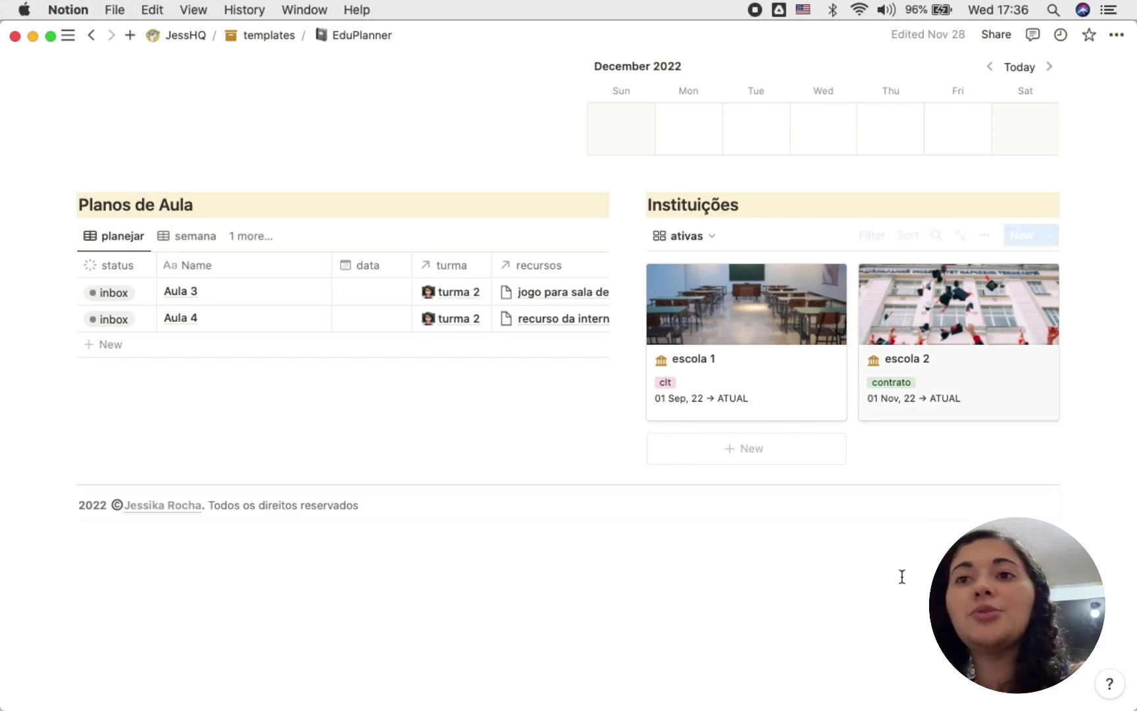
Look over the EduPlanner dashboard's Turma, Calendário, Planos de Aula and Instituições sections, and return to the Turma section.
{"action": "scroll", "coordinate": [893, 521], "scroll_direction": "up", "scroll_amount": 5}
{"action": "scroll", "coordinate": [893, 521], "scroll_direction": "up", "scroll_amount": 5}
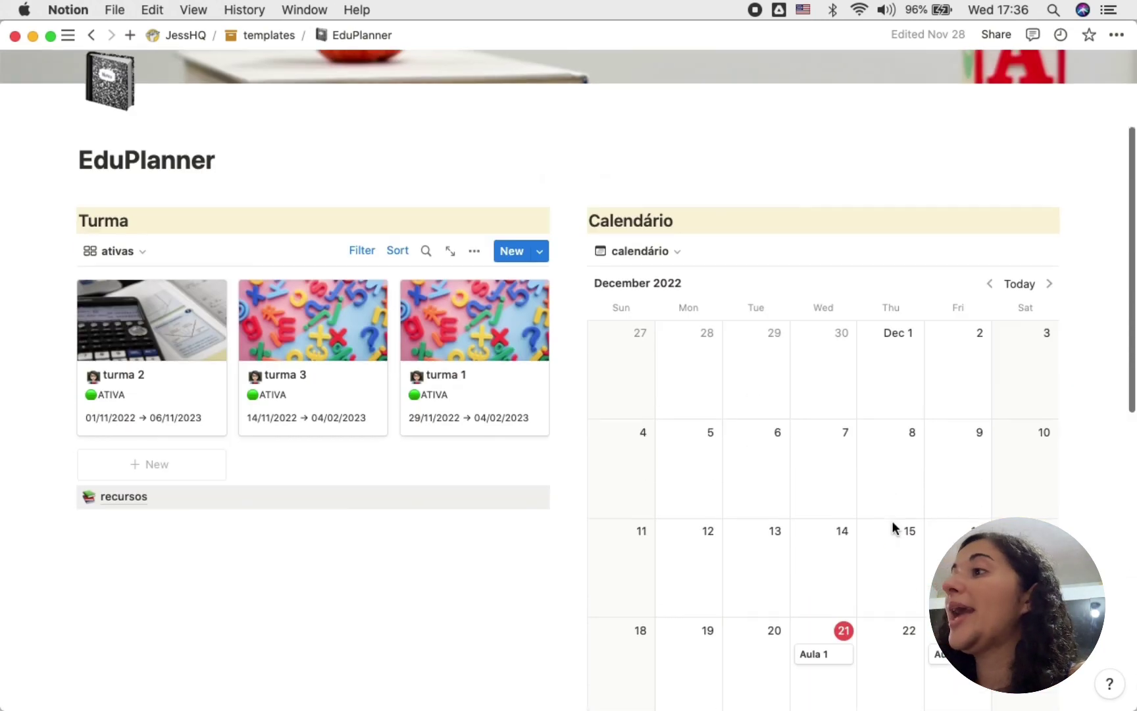
{"action": "scroll", "coordinate": [893, 522], "scroll_direction": "down", "scroll_amount": 3}
{"action": "scroll", "coordinate": [892, 522], "scroll_direction": "down", "scroll_amount": 3}
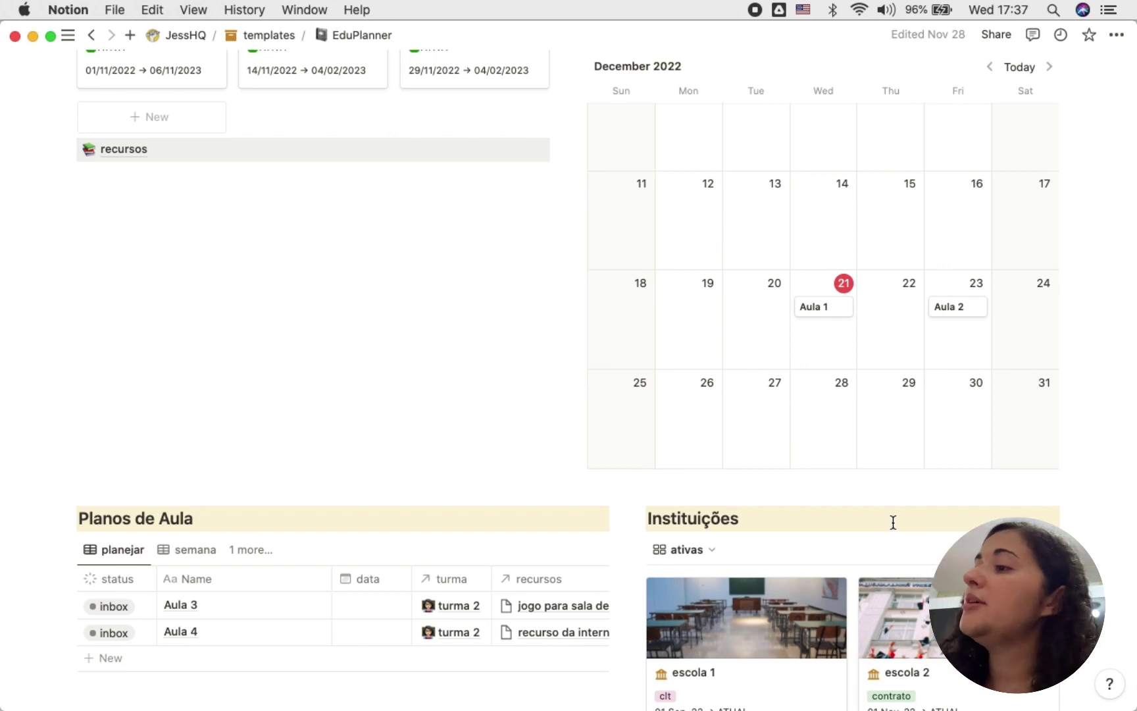
{"action": "scroll", "coordinate": [893, 522], "scroll_direction": "down", "scroll_amount": 3}
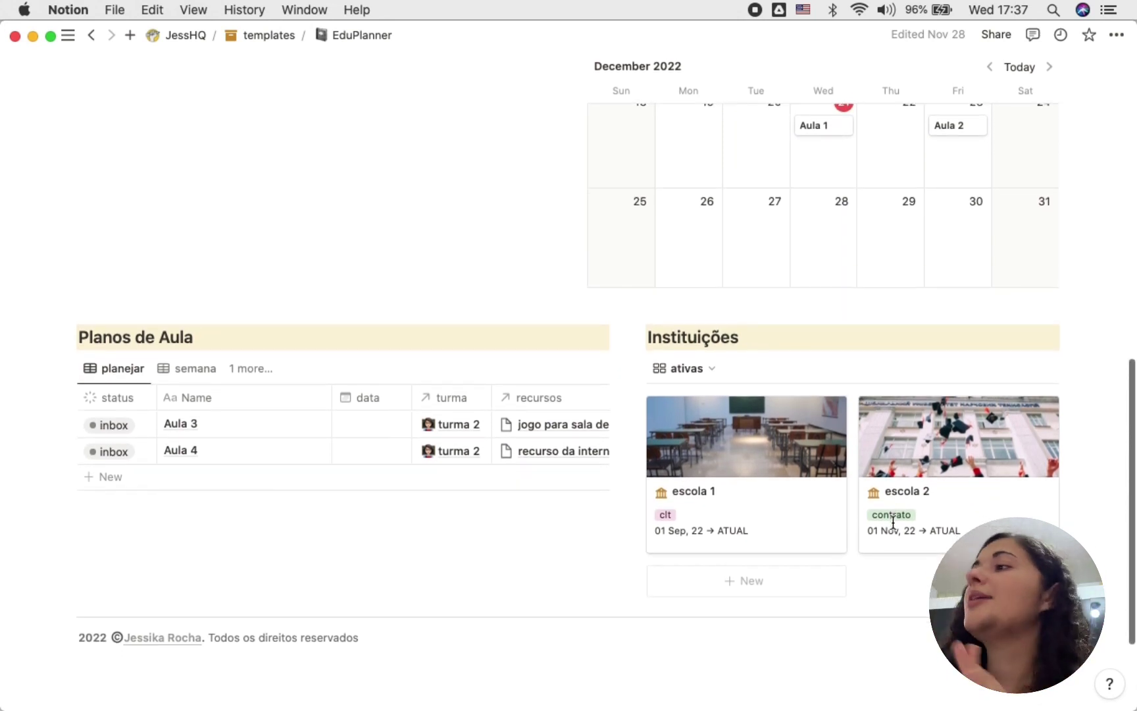
{"action": "scroll", "coordinate": [893, 522], "scroll_direction": "down", "scroll_amount": 1}
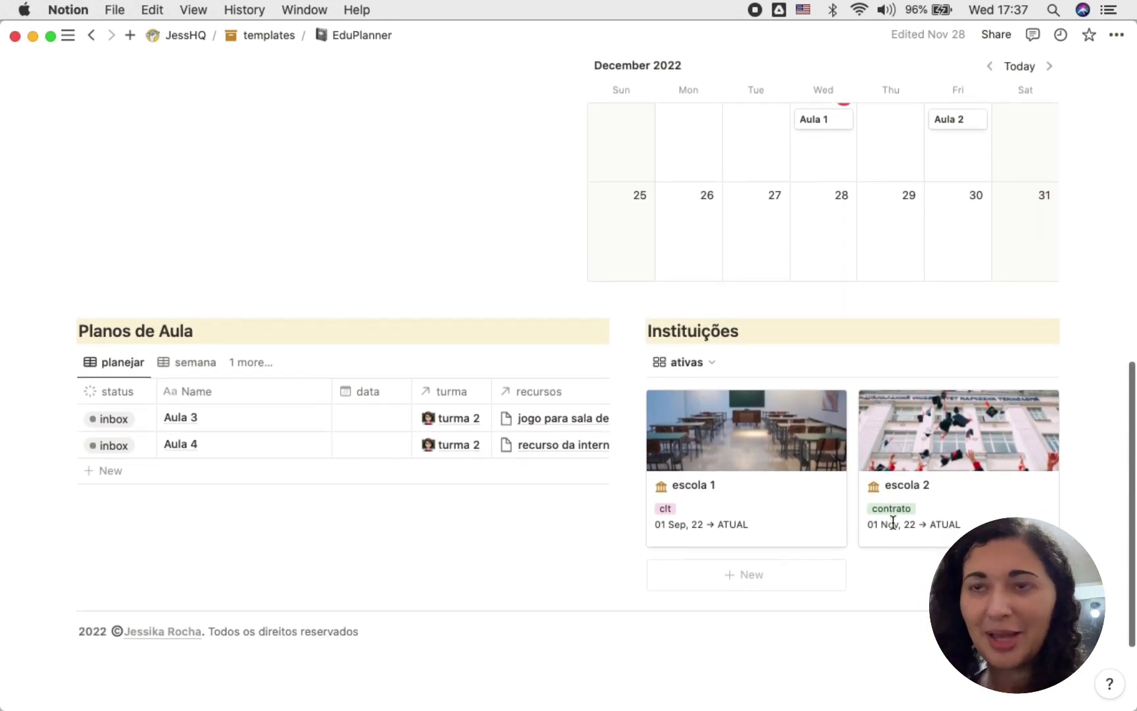
{"action": "scroll", "coordinate": [870, 376], "scroll_direction": "up", "scroll_amount": 10}
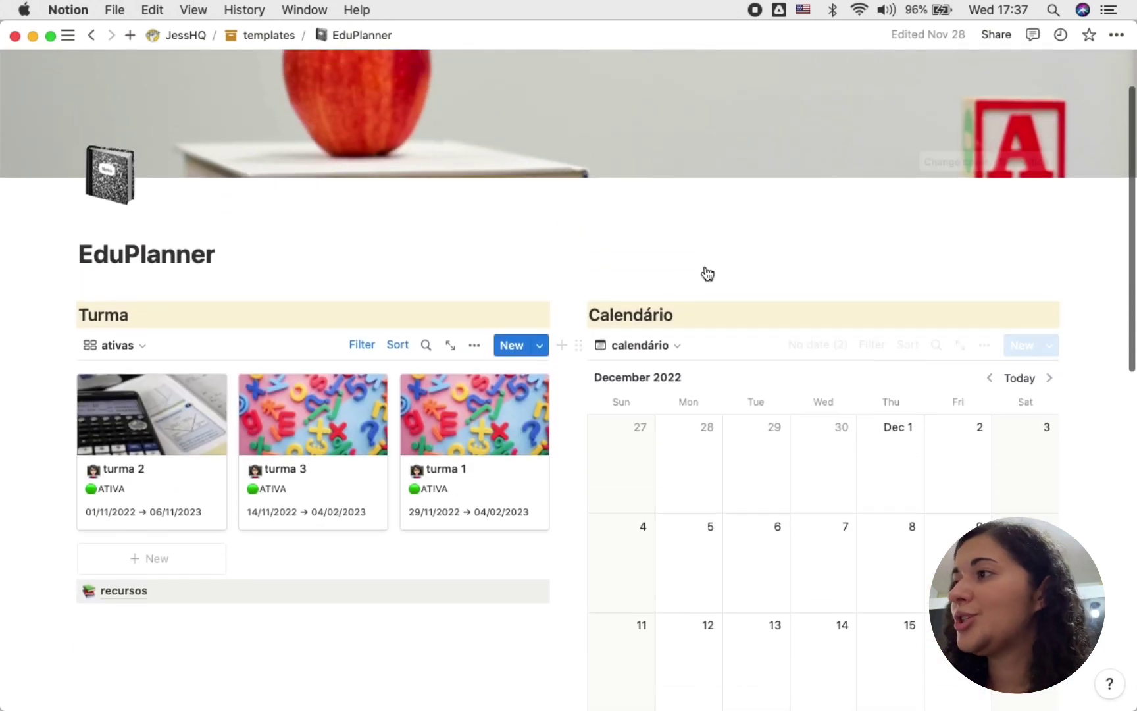